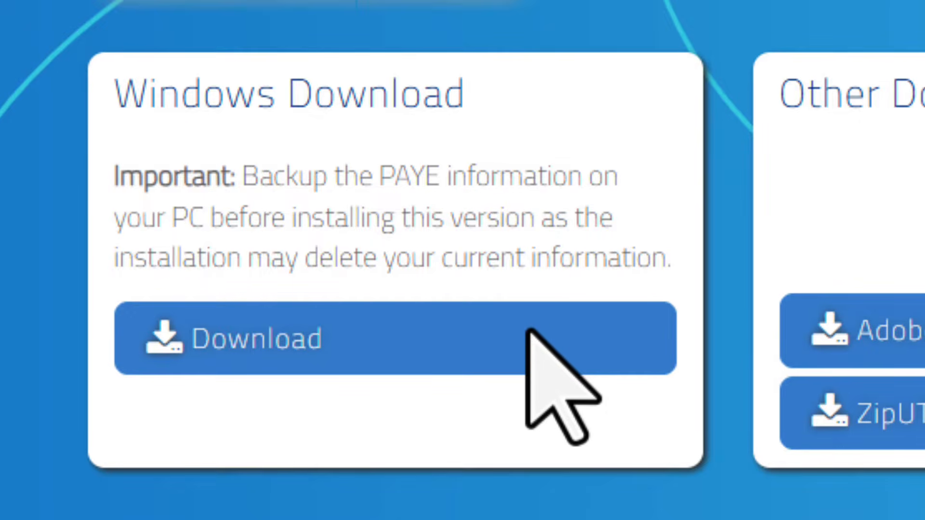
- Start the Windows download of e@syFile and accept the backup warning to reach the details form
click(528, 333)
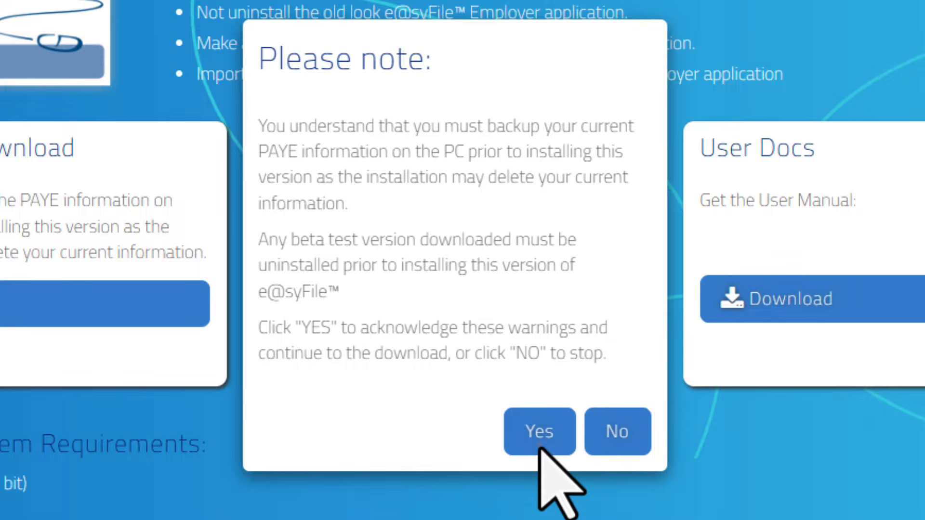
click(539, 449)
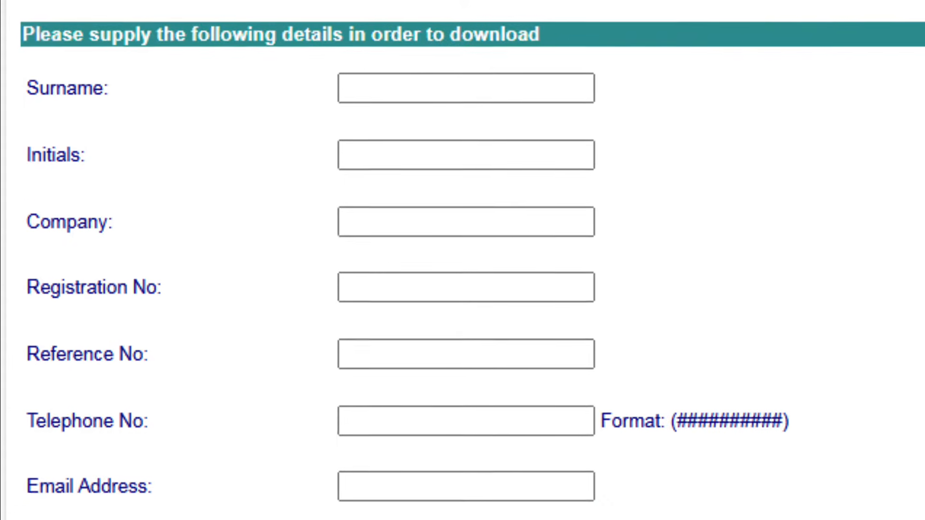
- Enter the surname, initials, company name and company registration number in the download form
text(Munro)
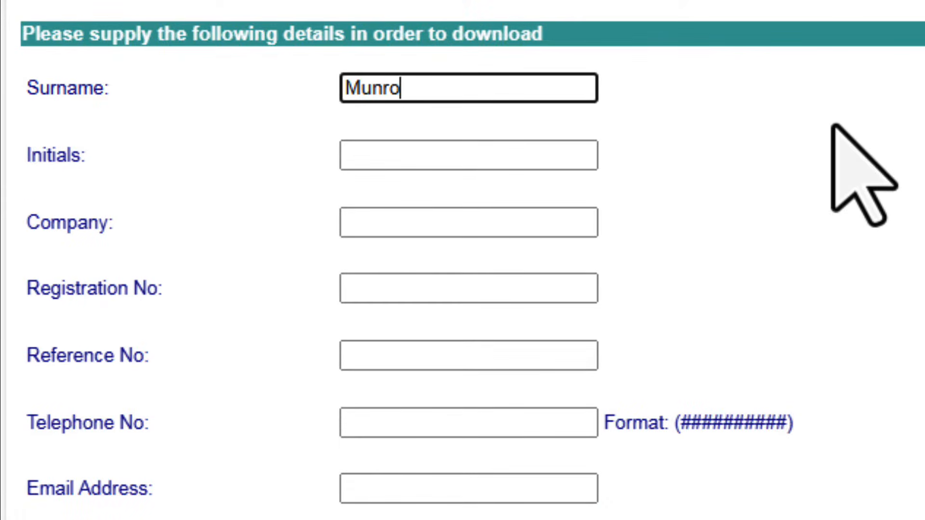
key(Tab)
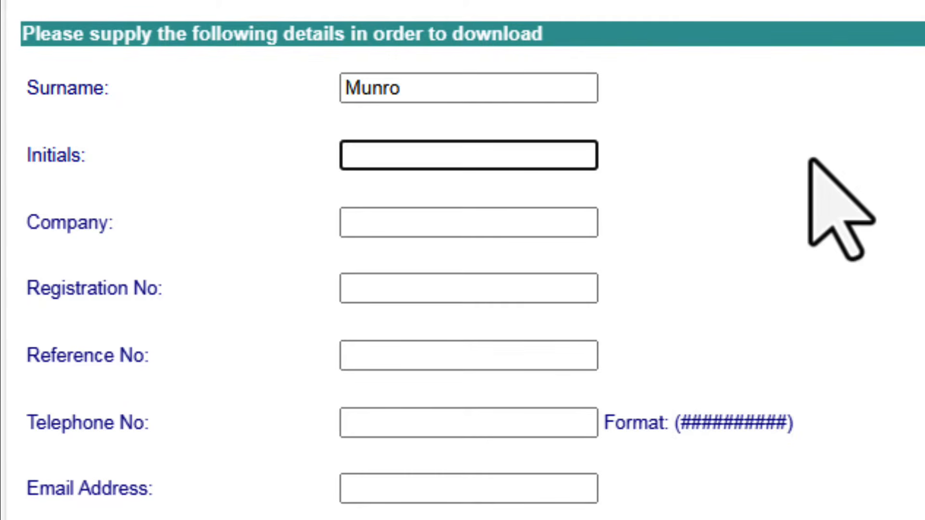
text(L)
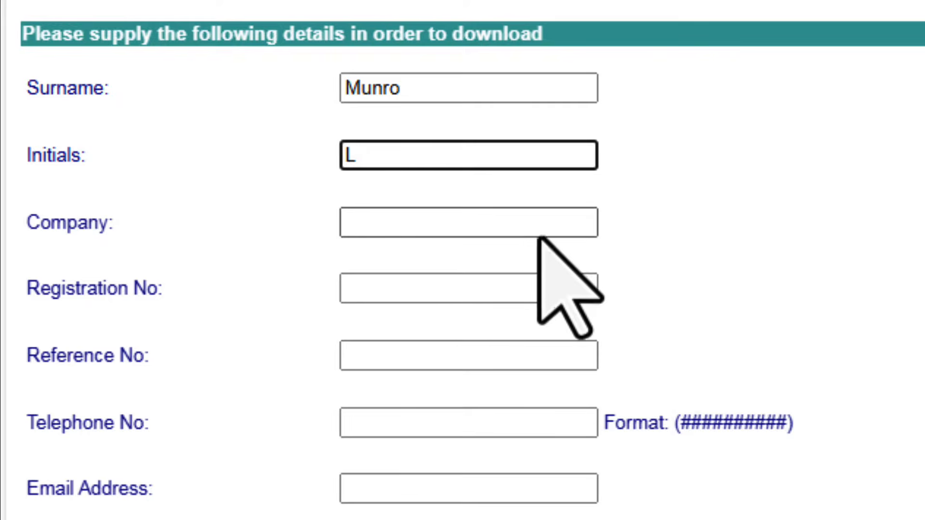
click(503, 235)
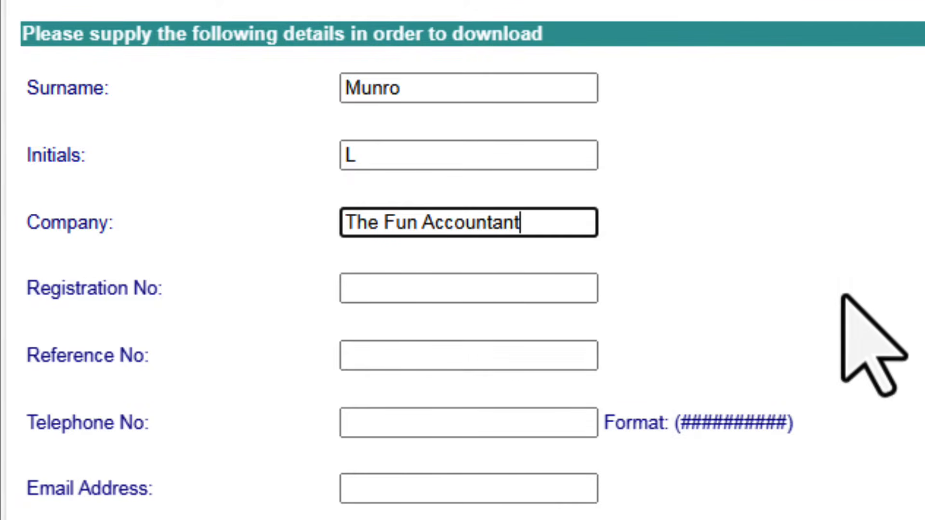
key(Tab)
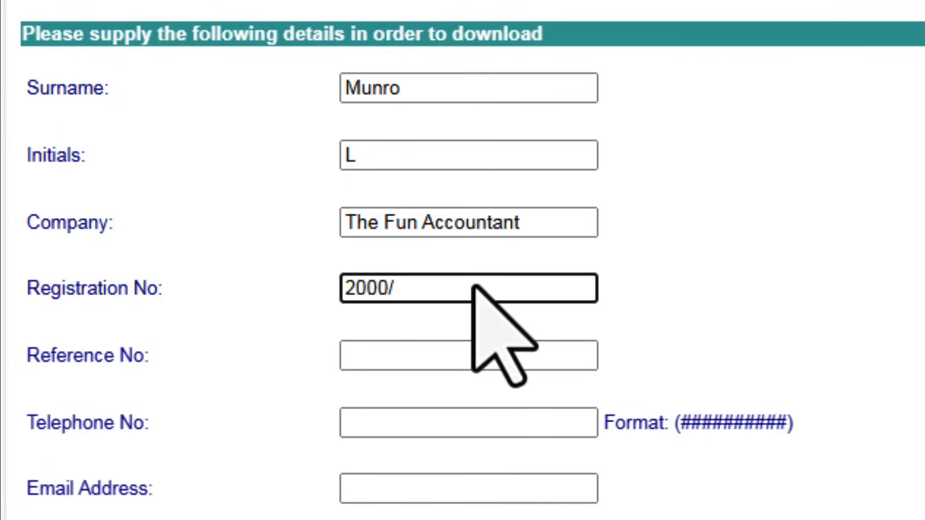
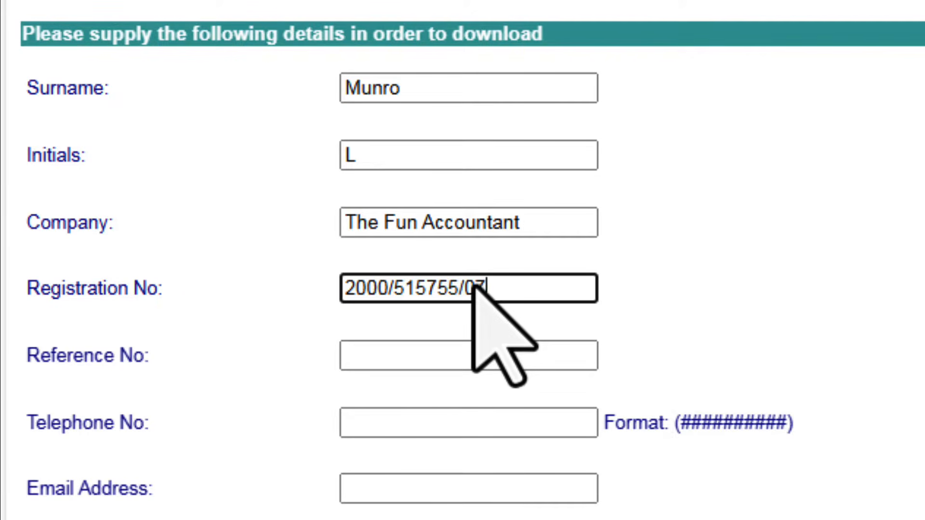
- Fill in the reference number, telephone number and e-mail address fields
click(438, 355)
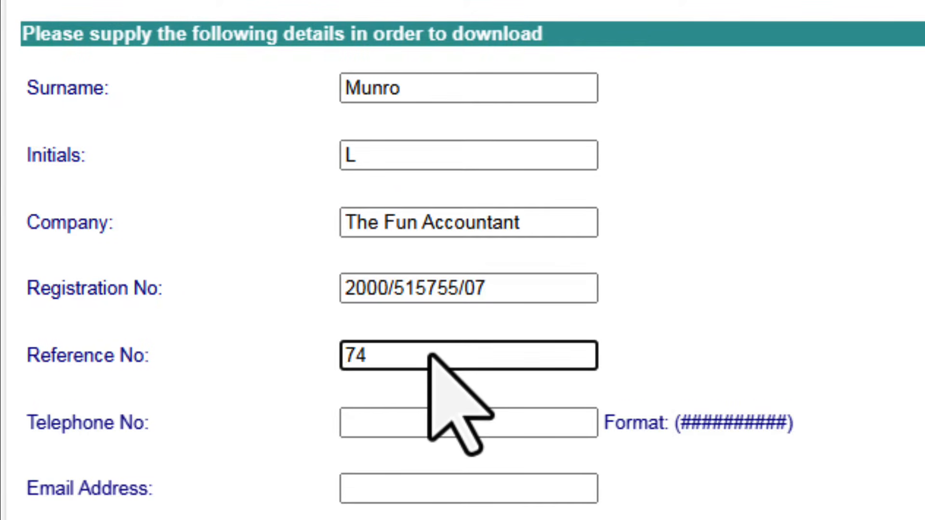
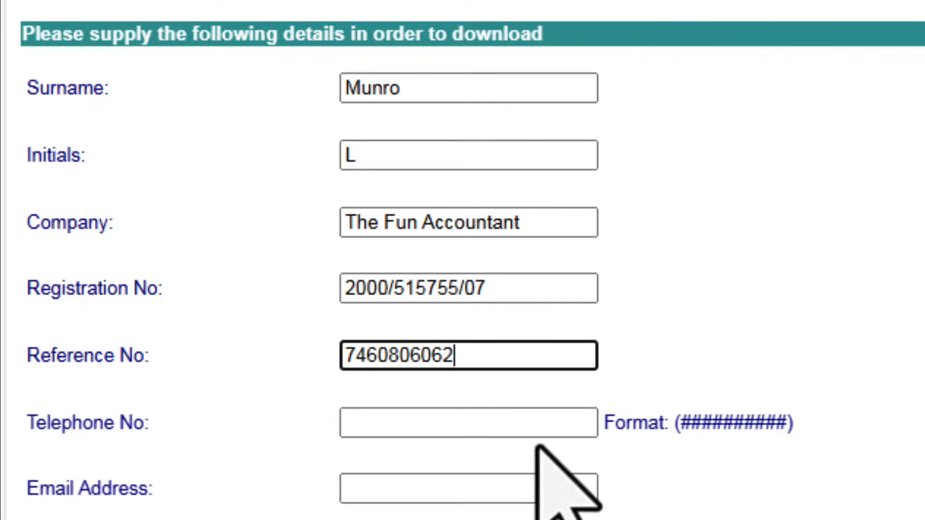
key(Tab)
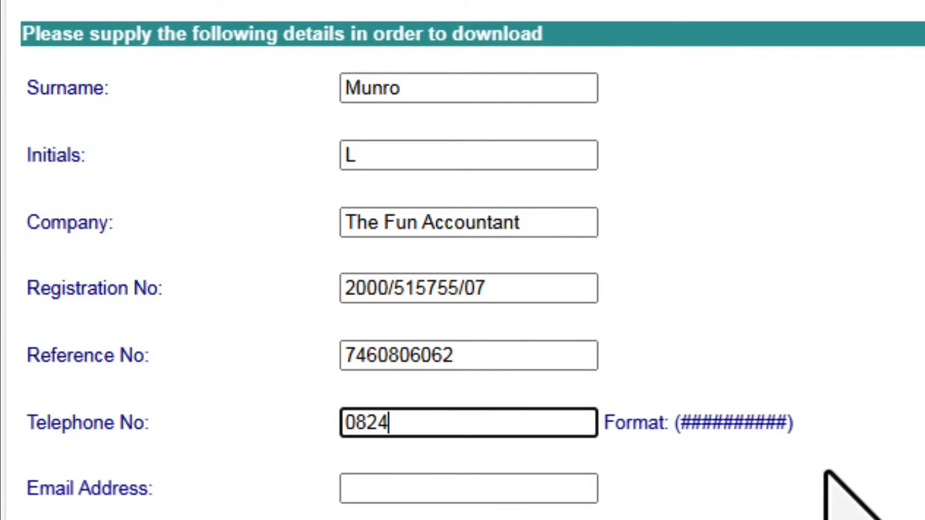
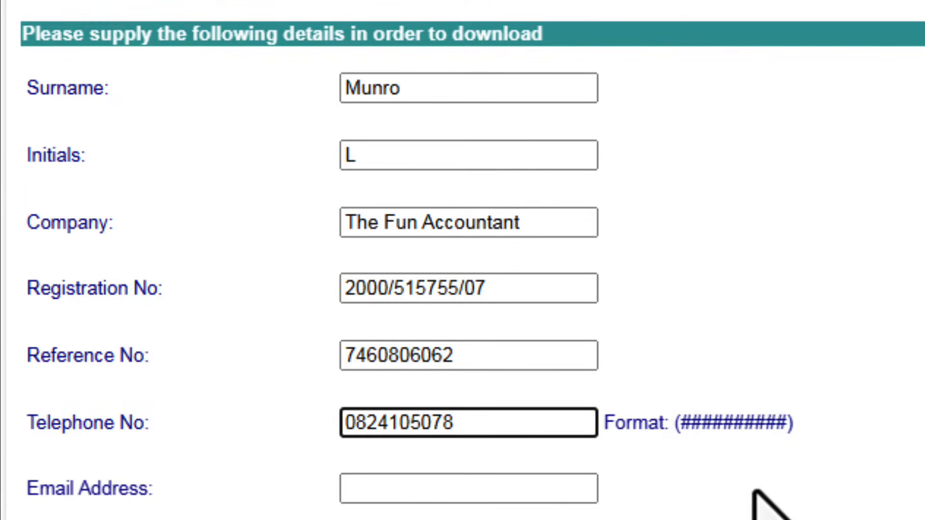
key(Tab)
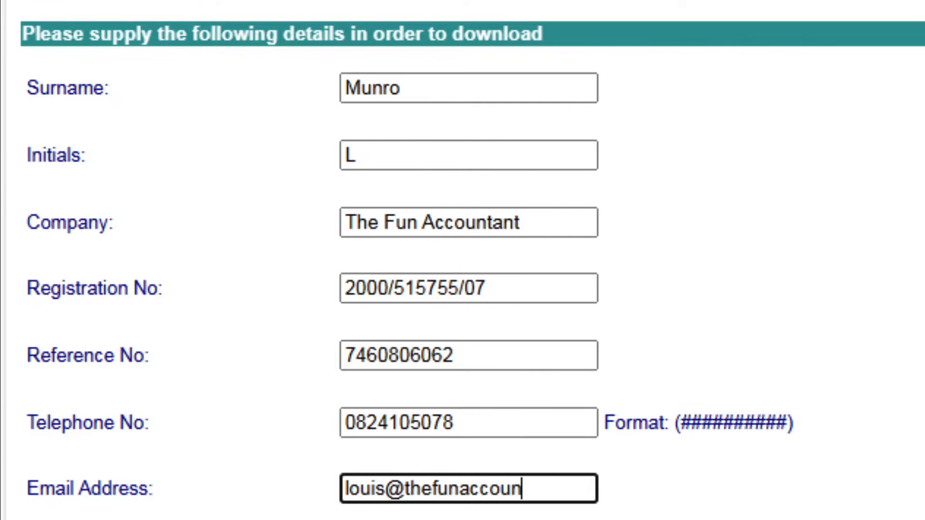
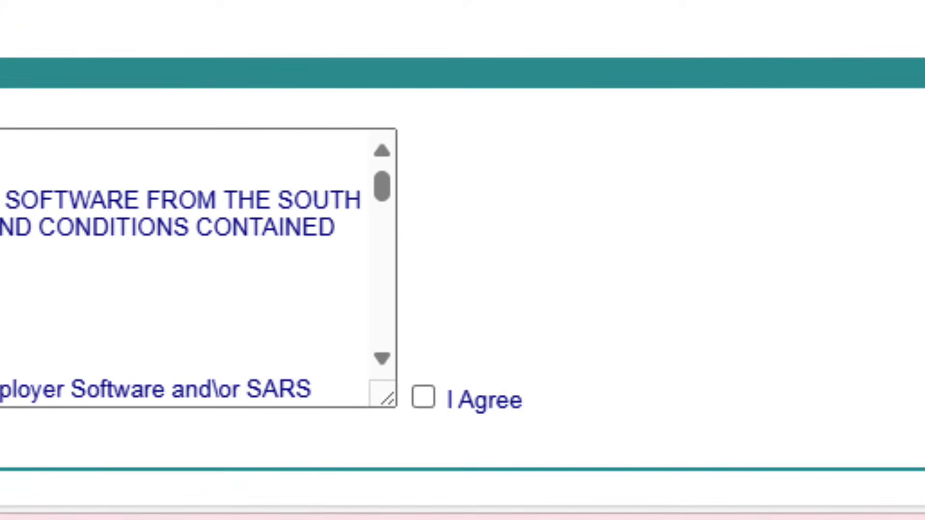
- Agree to the terms and download the 533 MB SetupEasyFileEmployer_800_254 zip
click(424, 397)
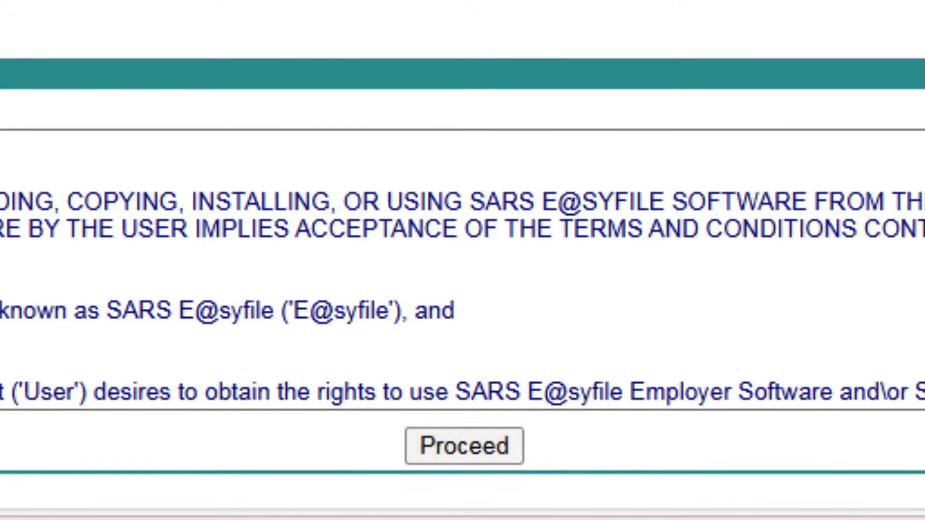
click(462, 443)
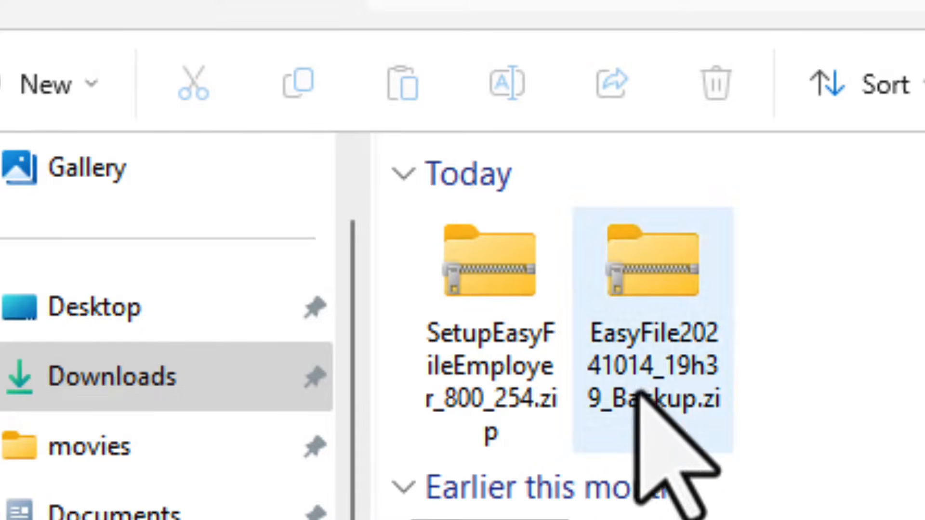
- Open SetupEasyFileEmployer_800_254.zip in Downloads and run SetupEasyFileEmployer_800_254.exe from it
click(489, 307)
double_click(489, 307)
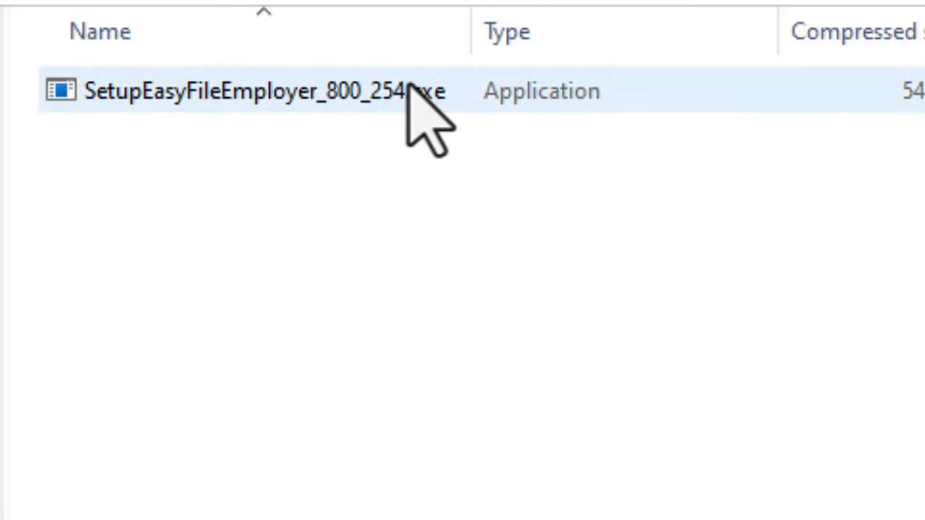
double_click(717, 92)
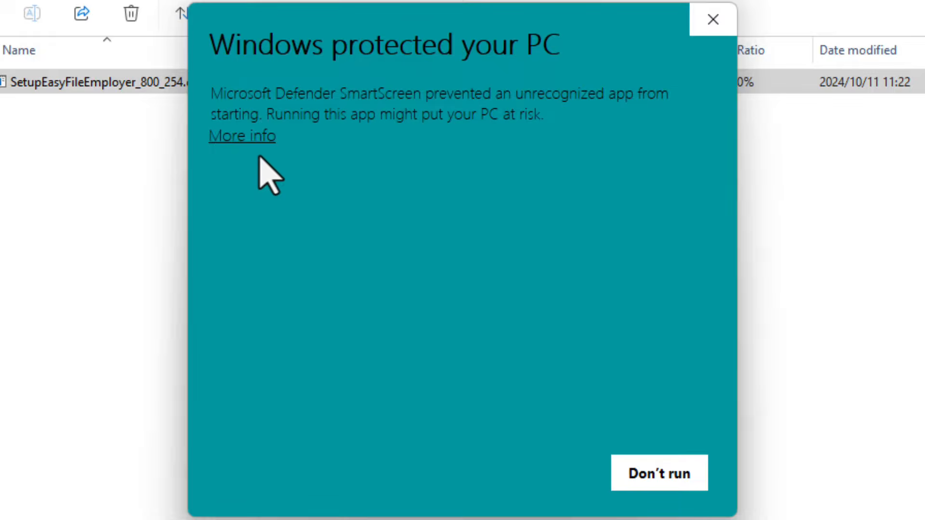
- Run the installer anyway past SmartScreen and allow it in User Account Control
click(242, 136)
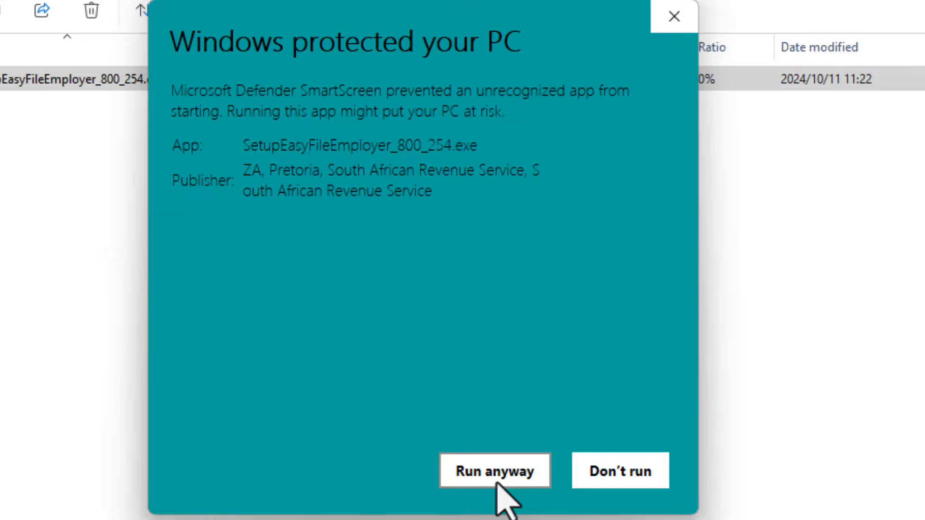
click(497, 483)
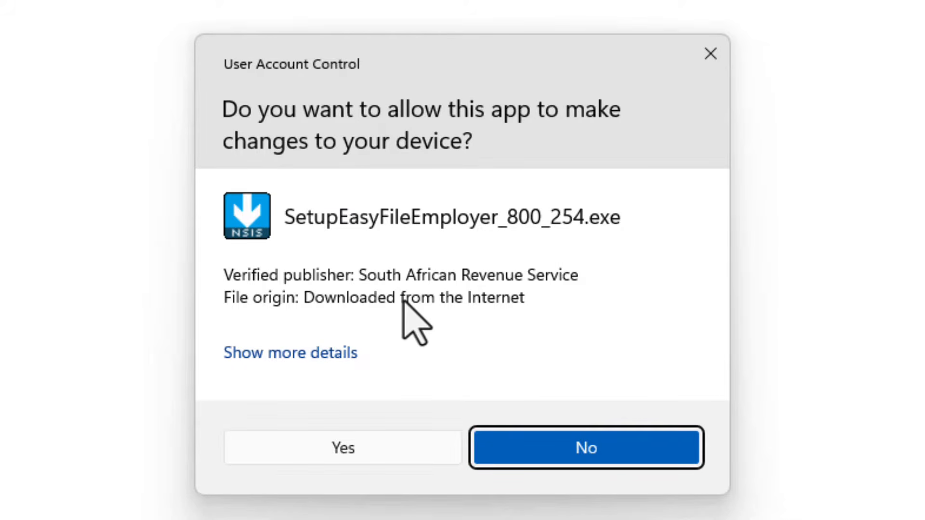
click(382, 457)
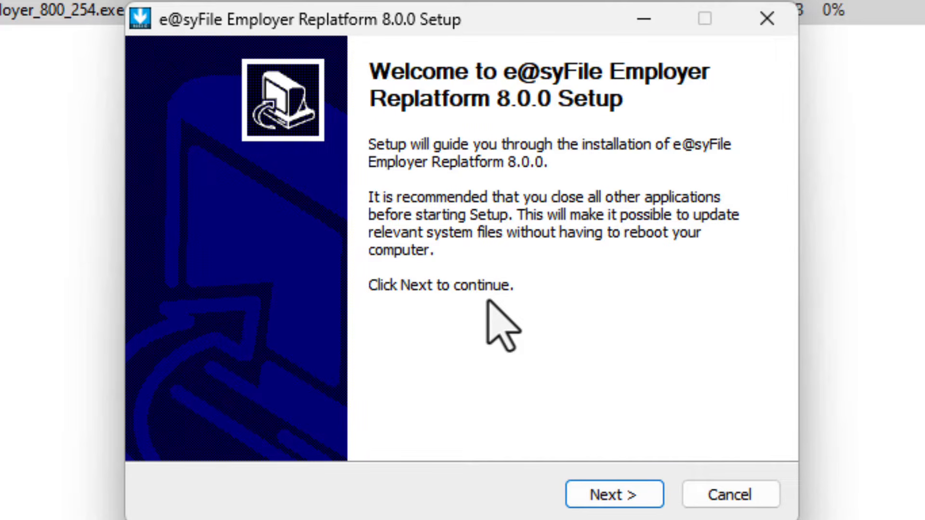
- Accept the e@syFile Employer licence agreement and begin the installation
click(626, 486)
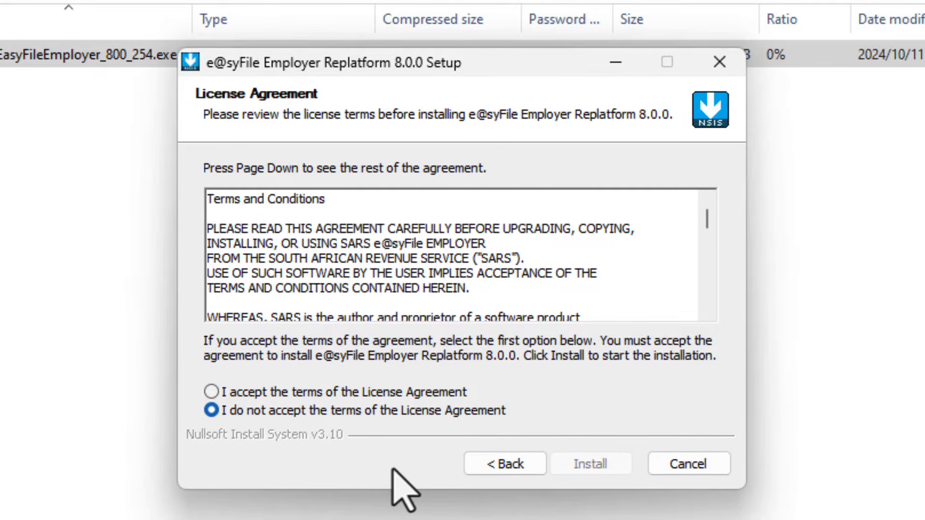
click(211, 391)
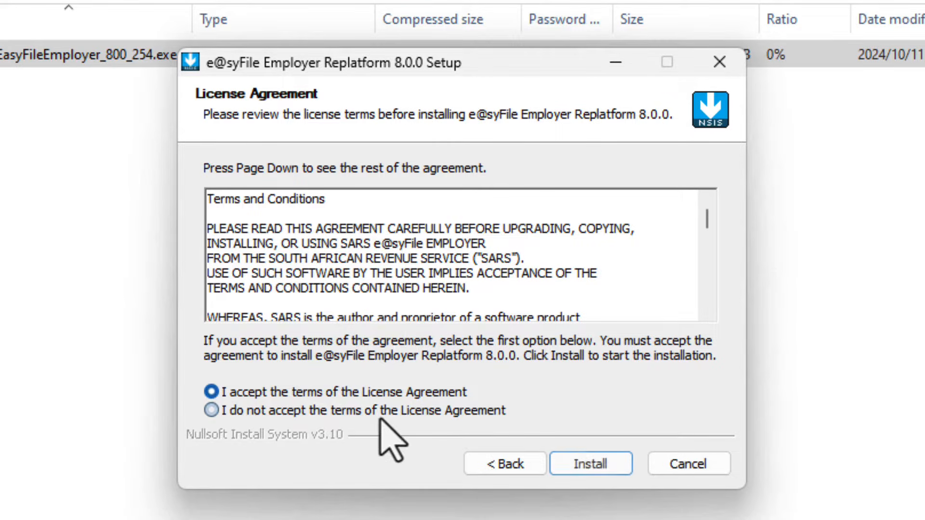
click(596, 469)
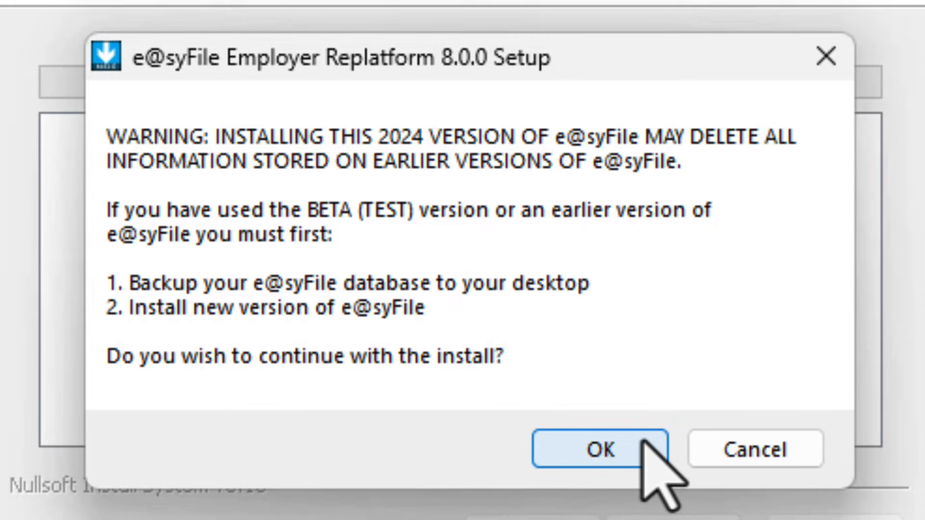
- Continue past the data-loss warning, install EasyFileEmployer, and finish setup launching e@syFileTC
click(643, 441)
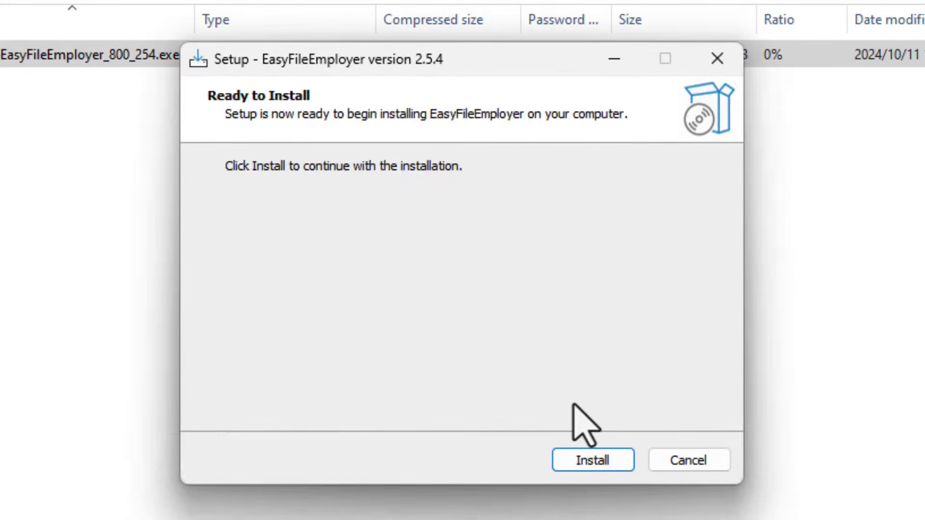
click(592, 461)
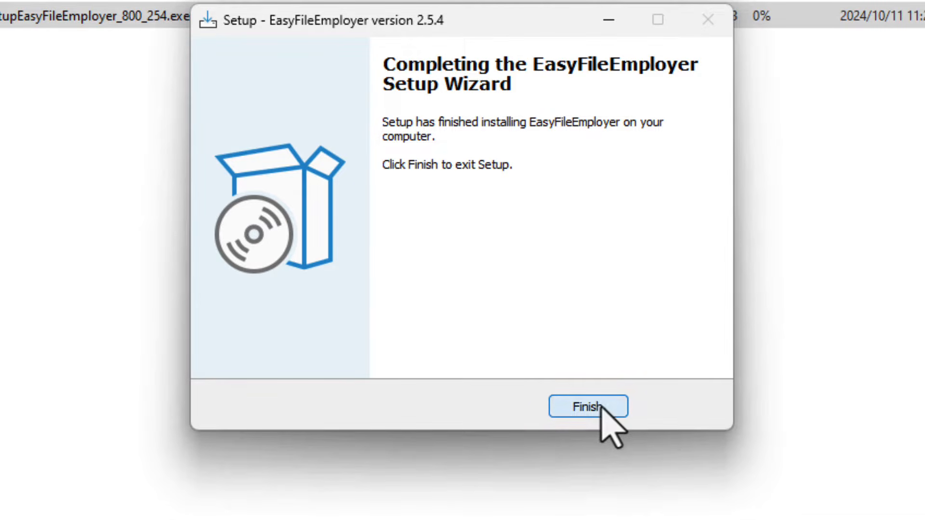
click(600, 406)
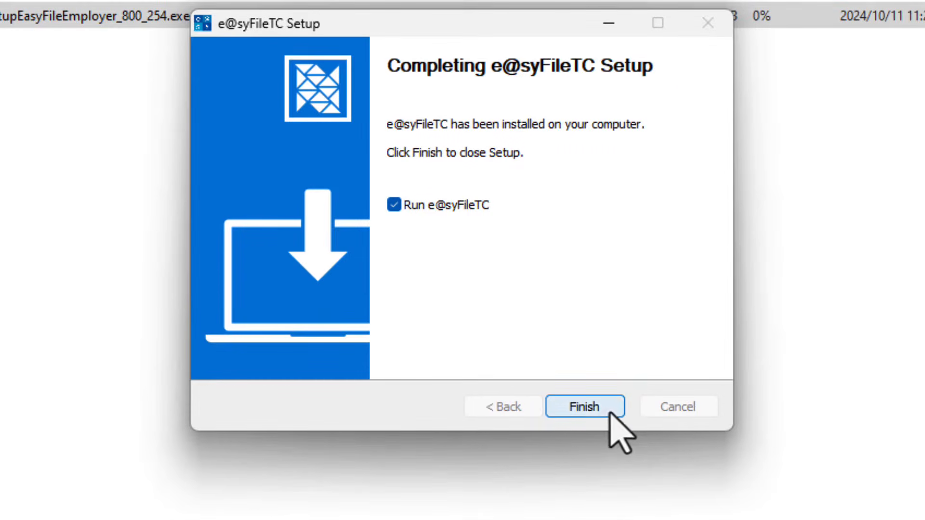
click(599, 414)
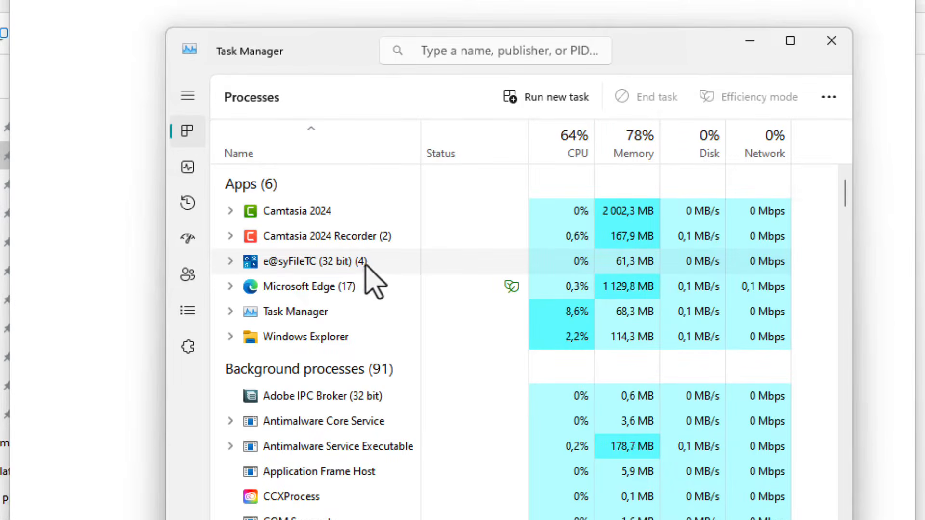
- End the e@syFileTC (32 bit) task in Task Manager
right_click(366, 264)
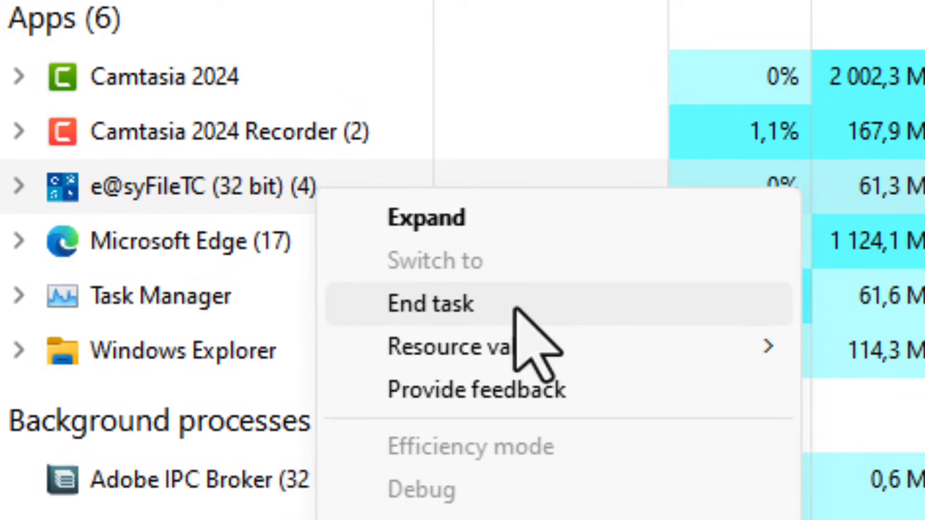
click(515, 308)
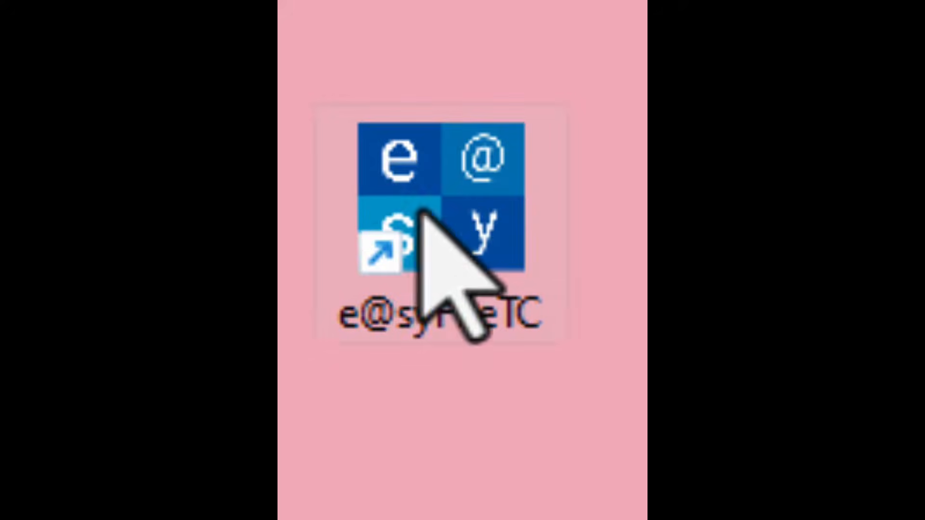
- Relaunch e@syFileTC and enter the PAYE reference number, eFiling username and eFiling password
double_click(390, 152)
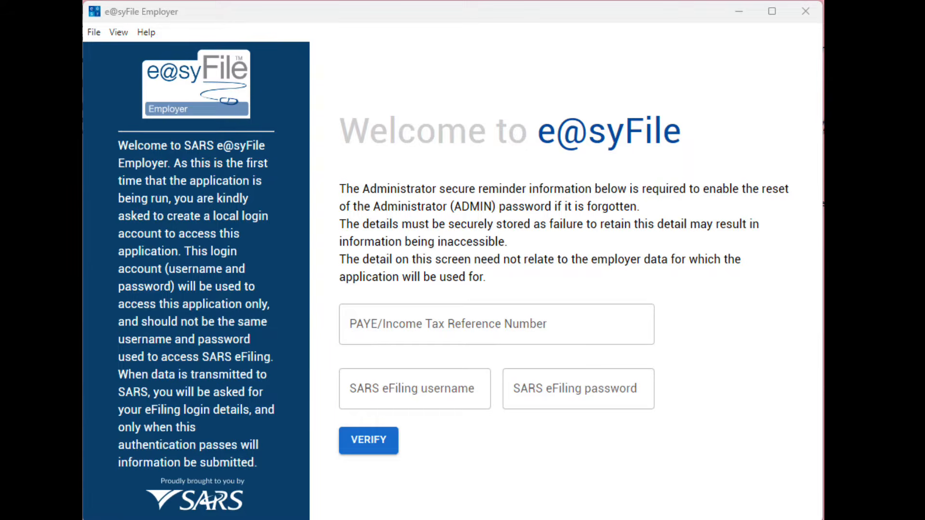
click(579, 327)
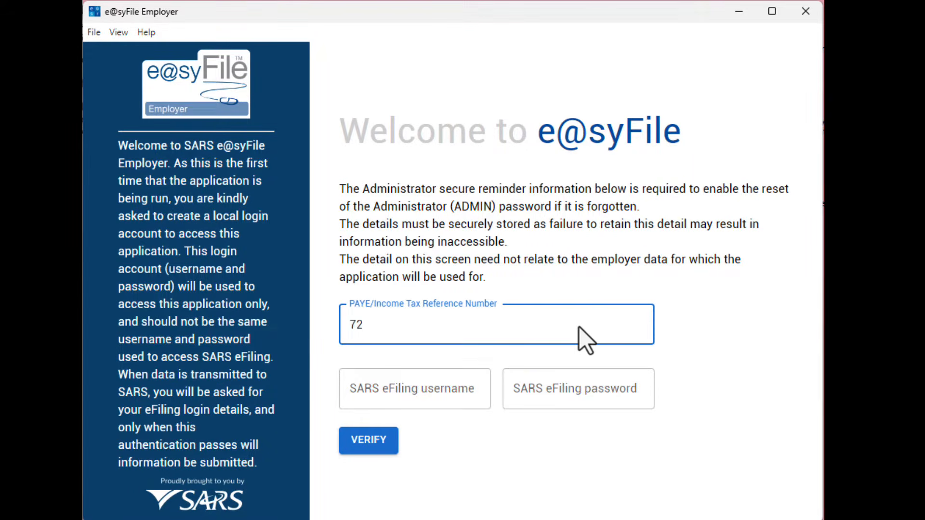
click(400, 383)
text(m)
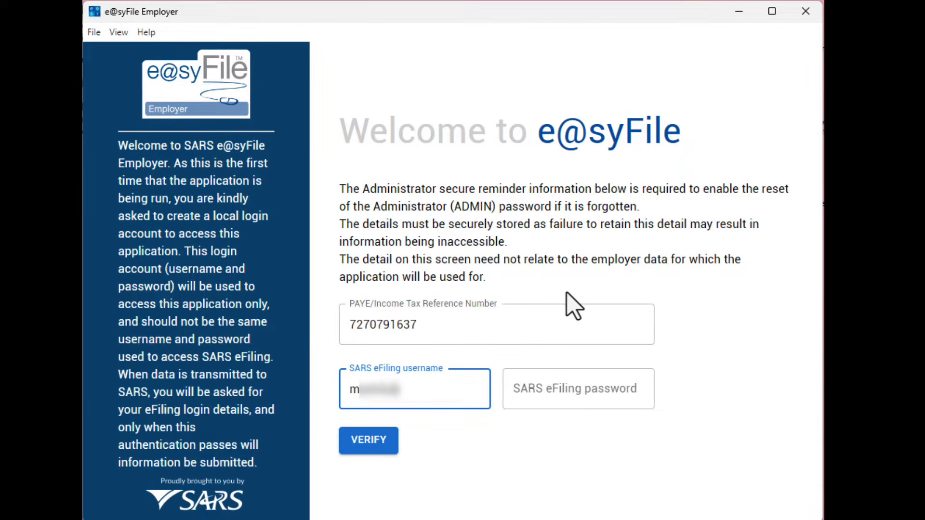
text(****)
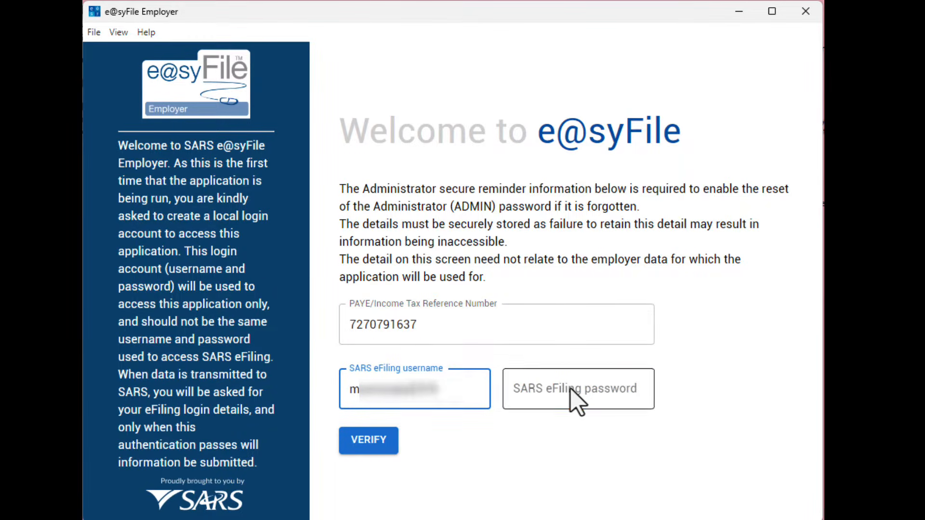
click(576, 400)
text(*******)
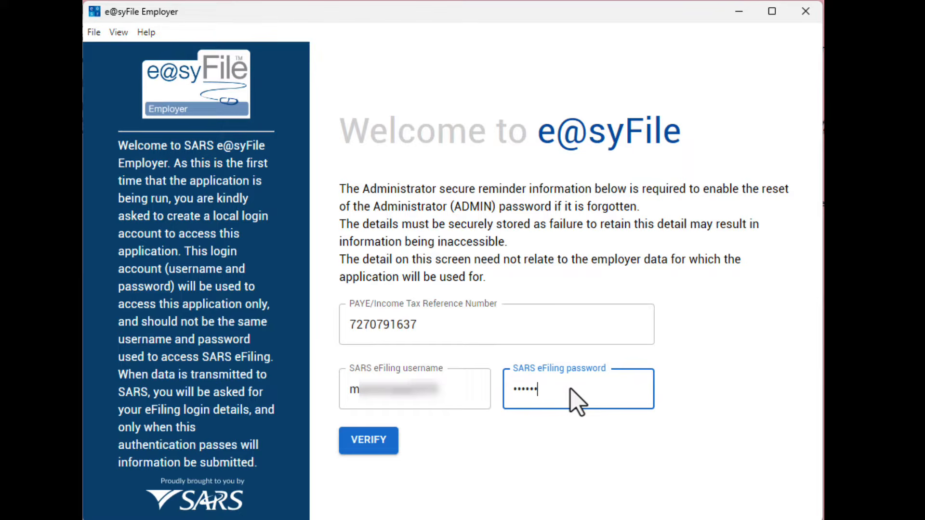
text(****)
- Verify the eFiling details, then enter and confirm a password for the ADMIN account
click(358, 446)
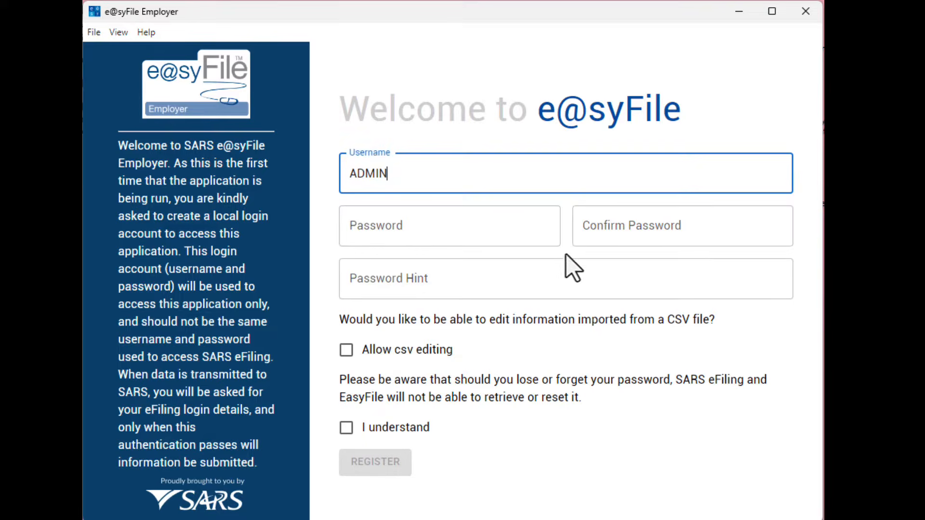
click(486, 234)
text(*)
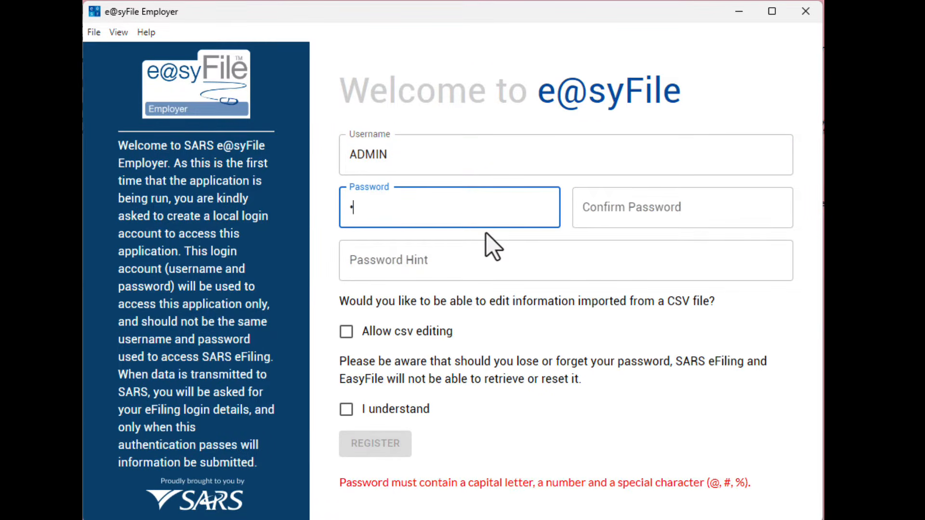
text(***********)
key(Tab)
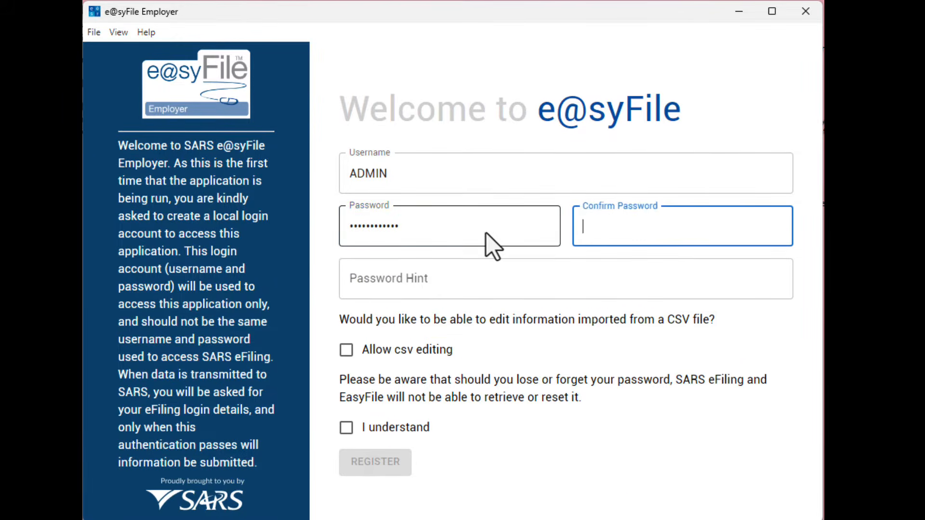
text(***********)
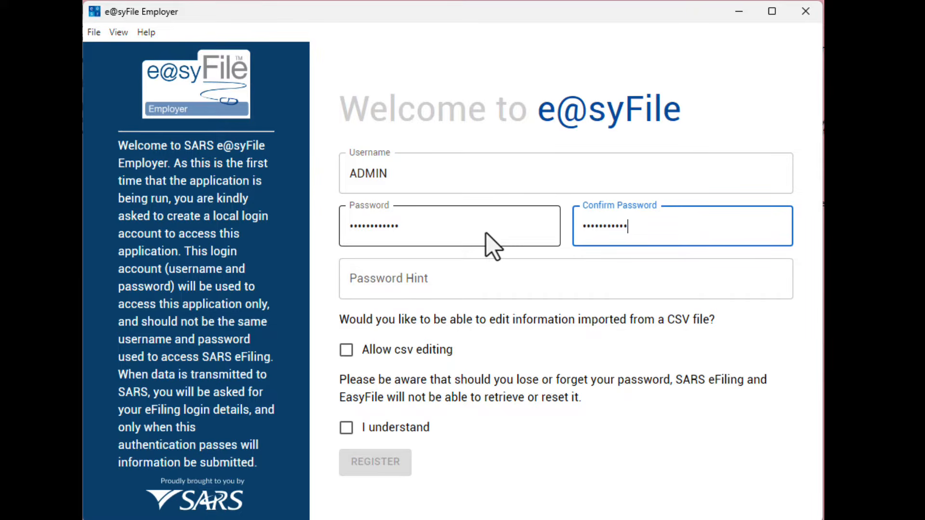
- Add a password hint, allow CSV editing, acknowledge the warning, and register the account
click(474, 281)
text(******)
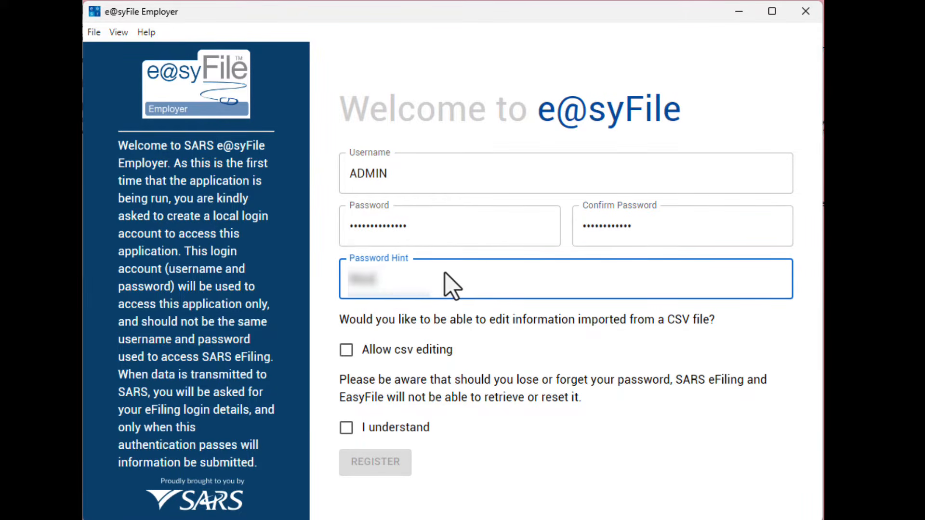
text(*******1!)
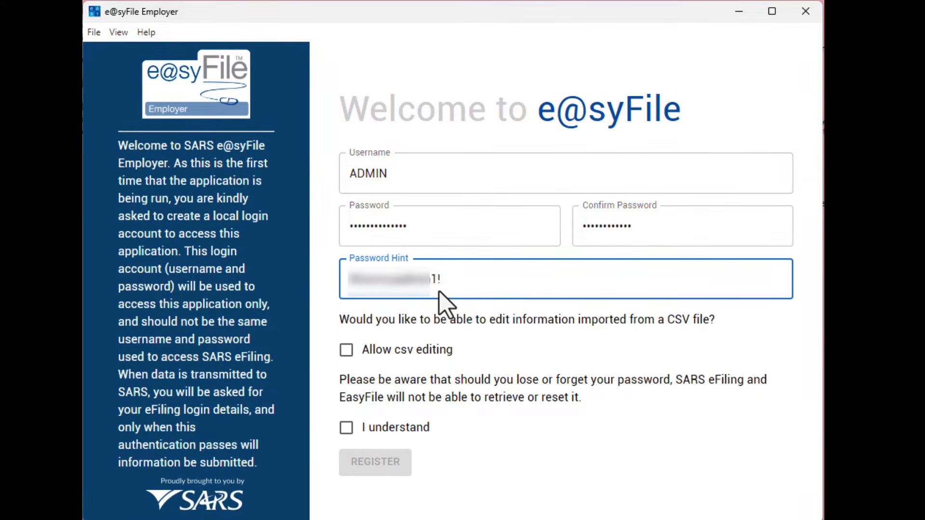
click(348, 353)
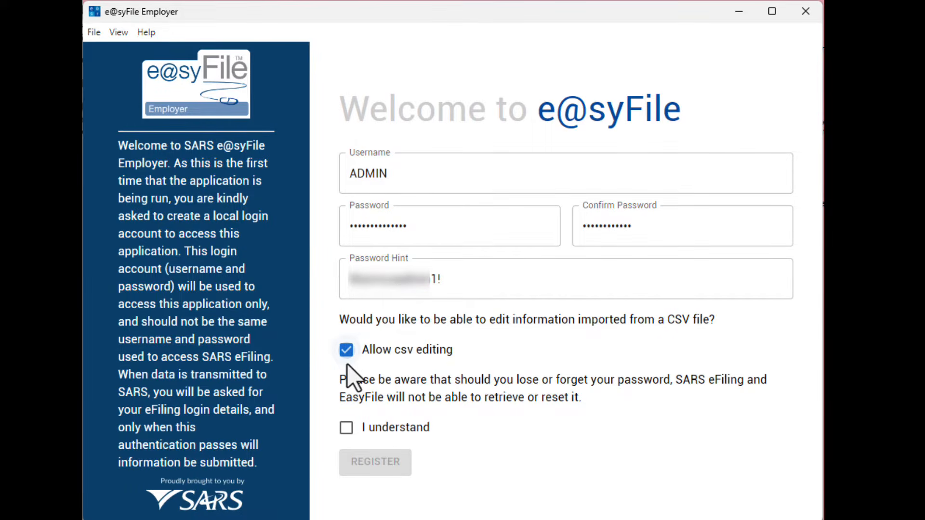
click(343, 431)
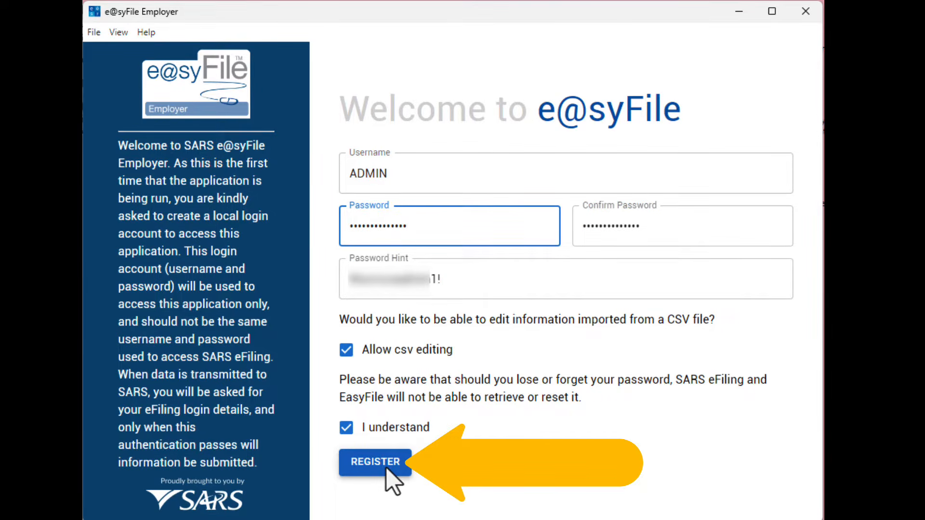
click(387, 472)
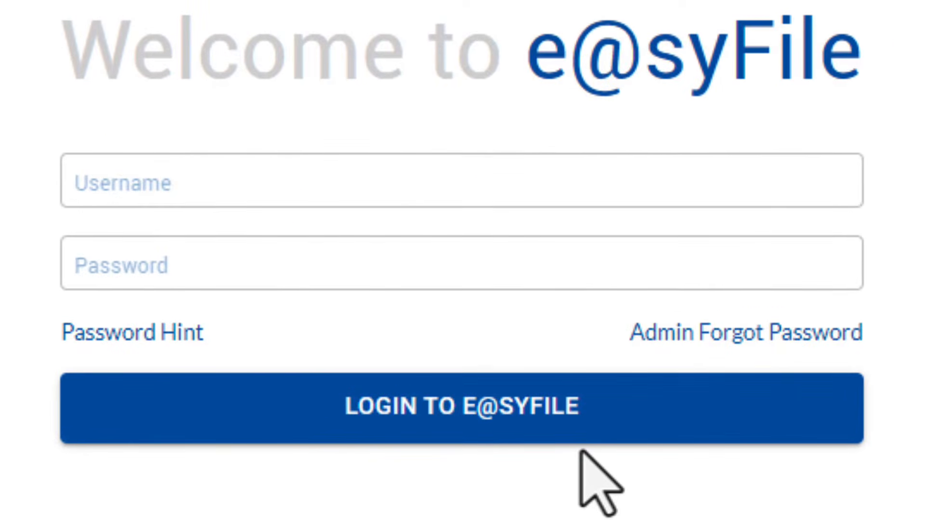
- Sign in to e@syFile with username ADMIN and the account password
click(389, 191)
text(ADMIN)
key(Tab)
text(ADMIN)
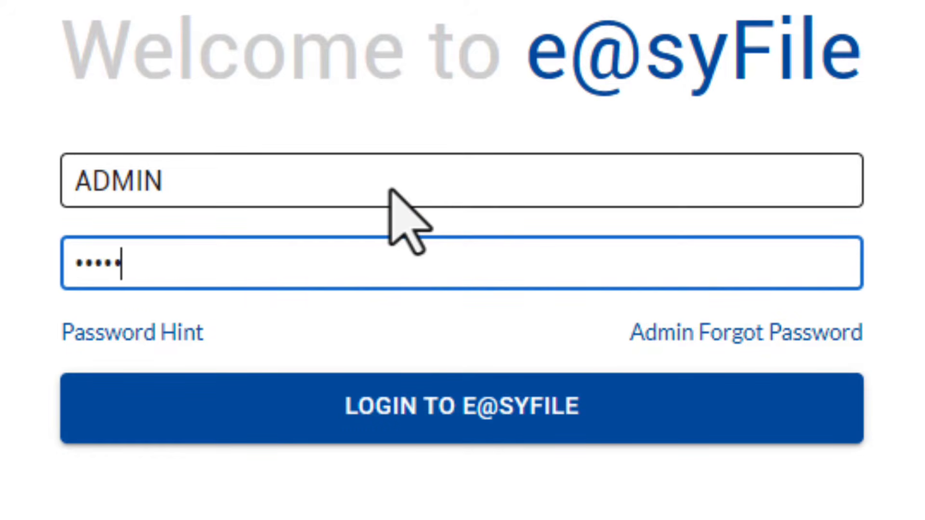
text(*********)
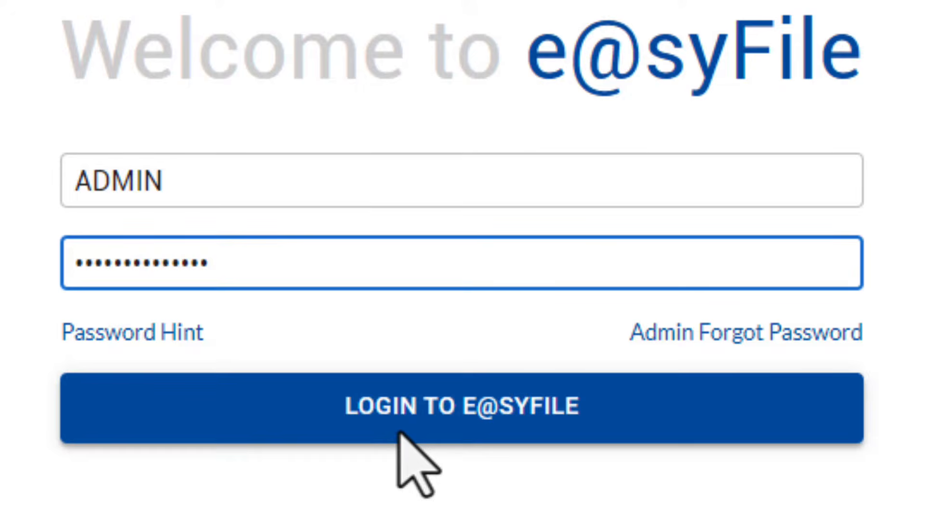
click(392, 405)
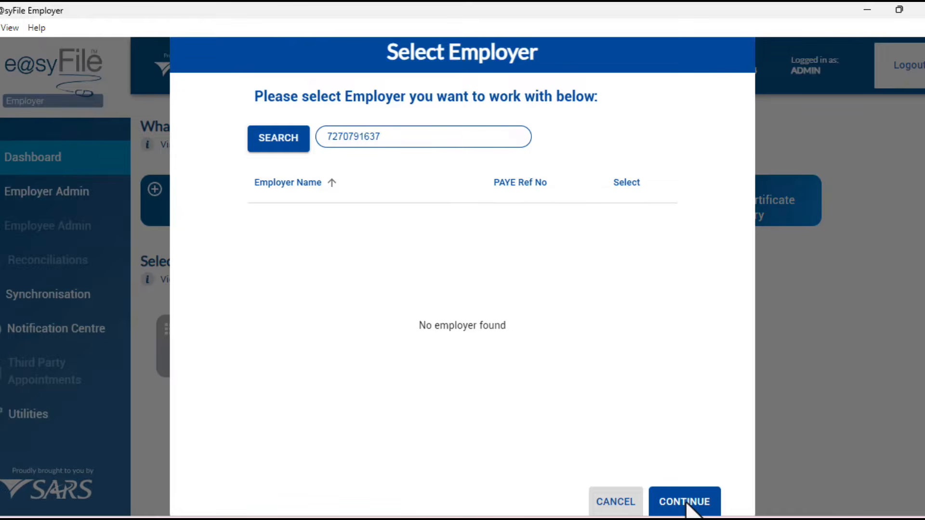
- Continue past the empty Select Employer dialog to the dashboard
click(685, 502)
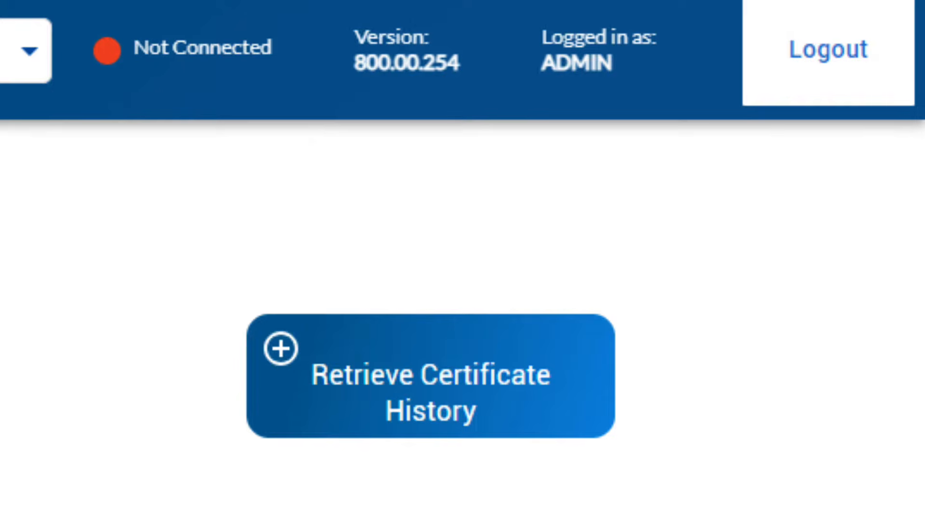
- Fill the Retrieve Certificate History form: login ADMIN, backup password, the PAYE reference, and period 202402
click(288, 414)
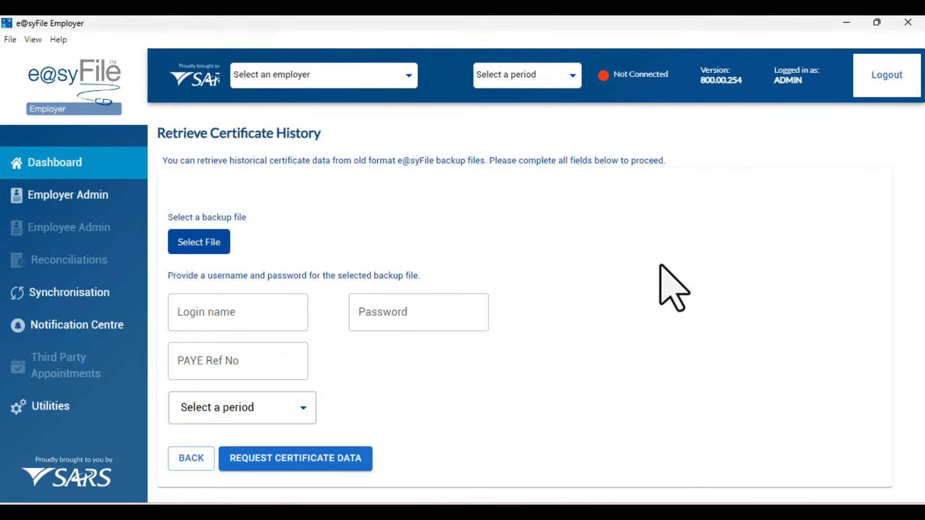
key(Tab)
text(ADMIN)
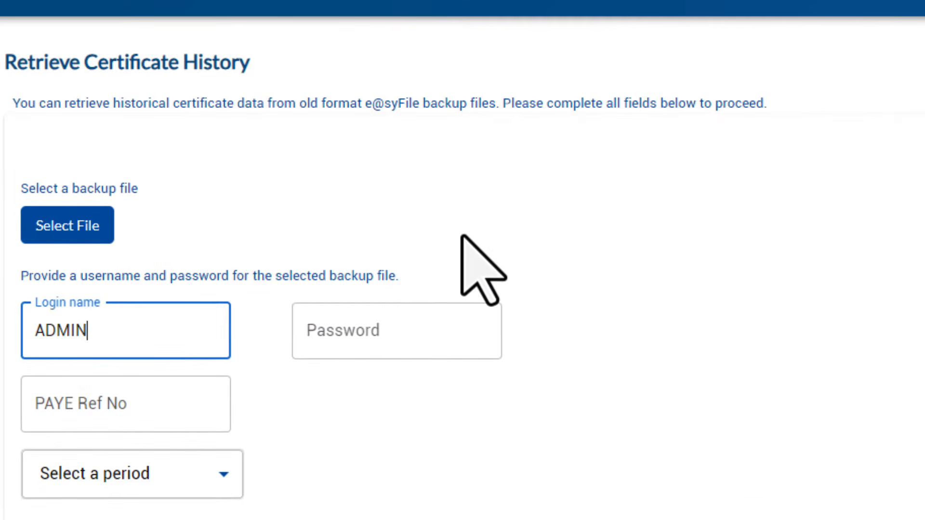
key(Tab)
text(••••••••••••••)
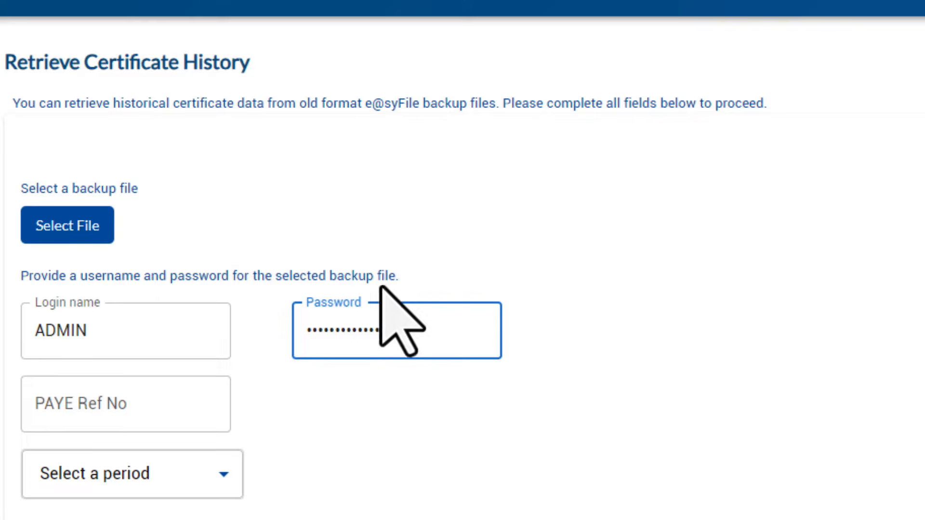
click(191, 407)
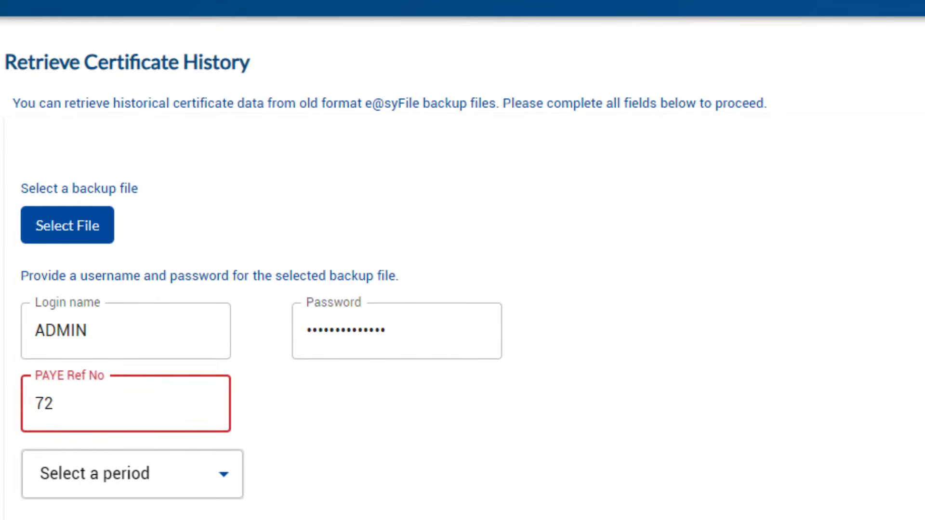
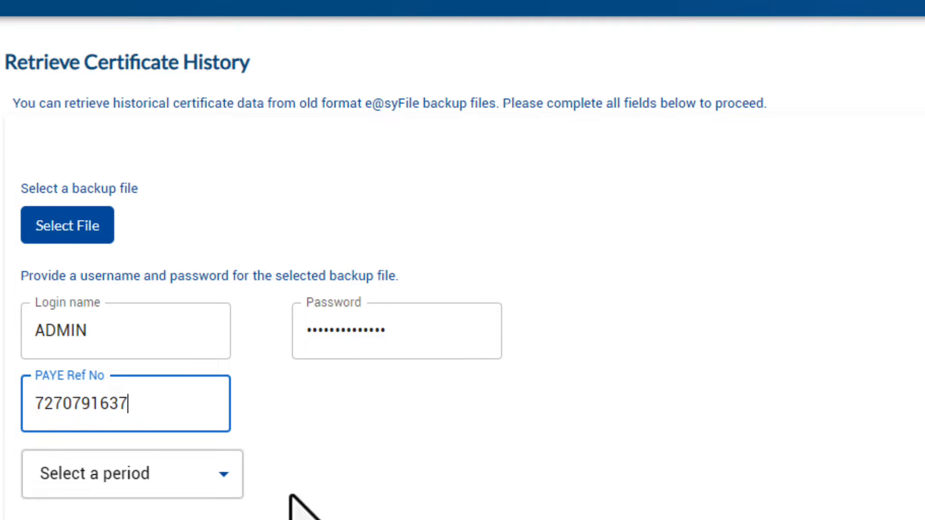
click(276, 443)
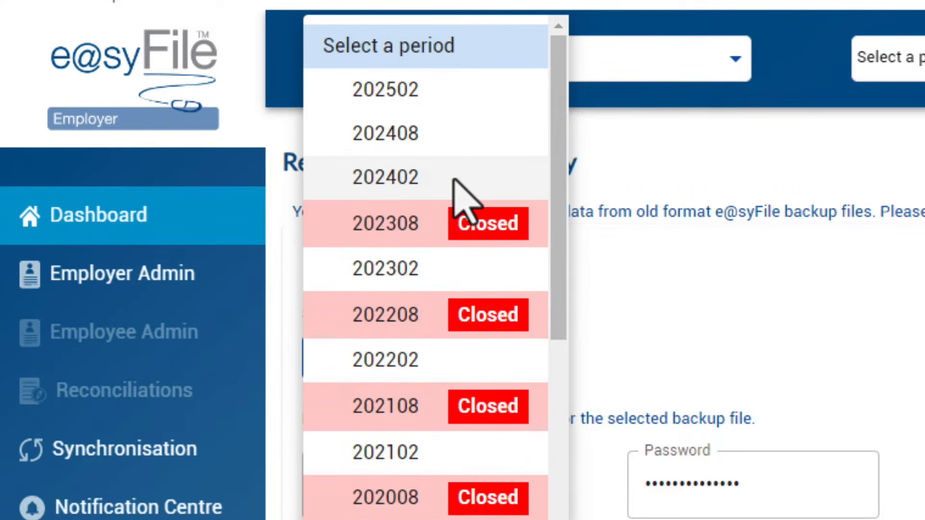
click(419, 177)
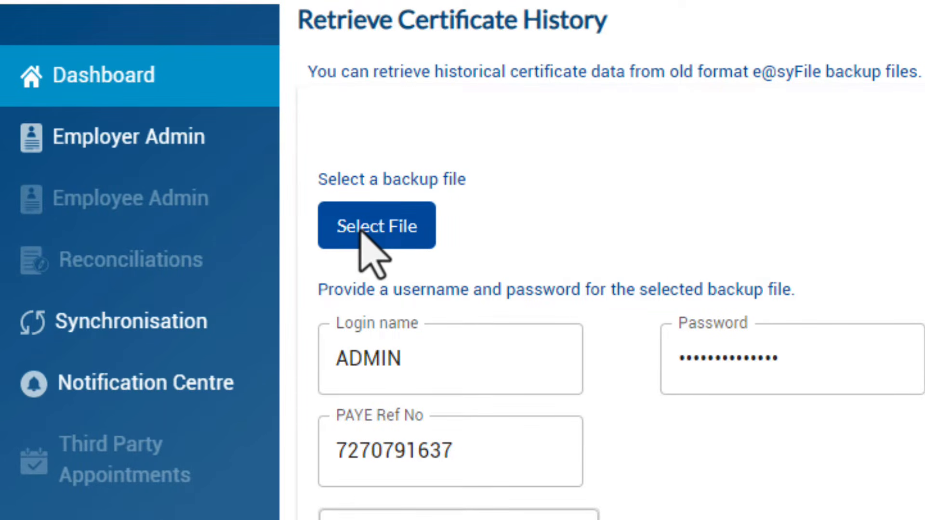
- Request certificate data from EasyFile20241014_19h39_Backup.zip in Downloads and acknowledge the success message
click(360, 231)
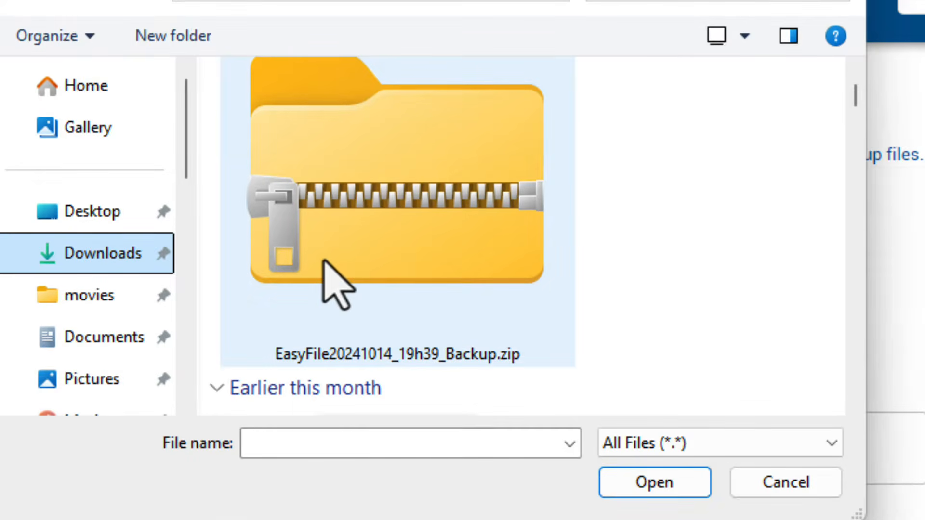
click(379, 300)
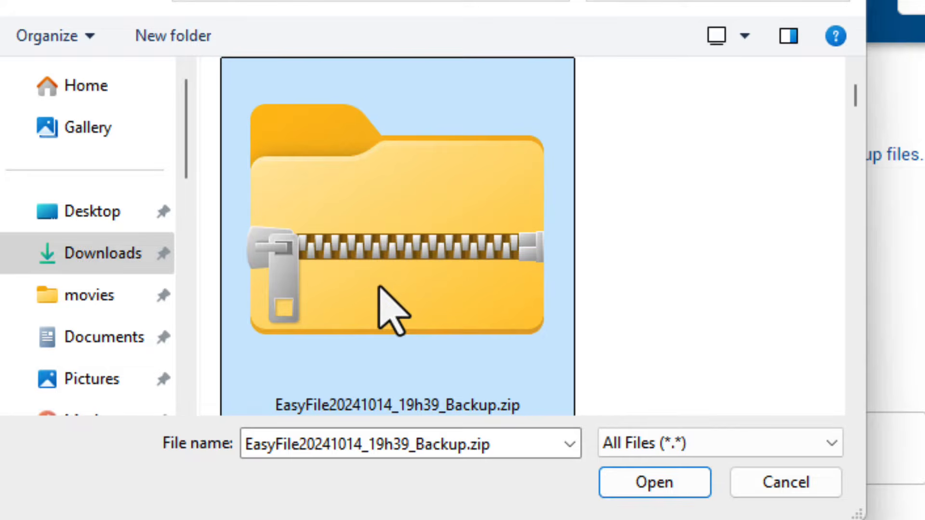
click(631, 483)
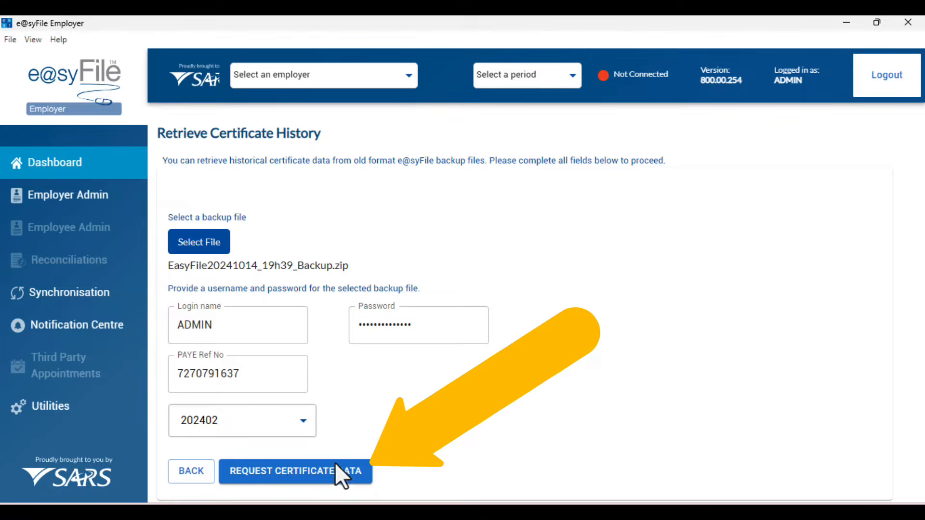
click(321, 473)
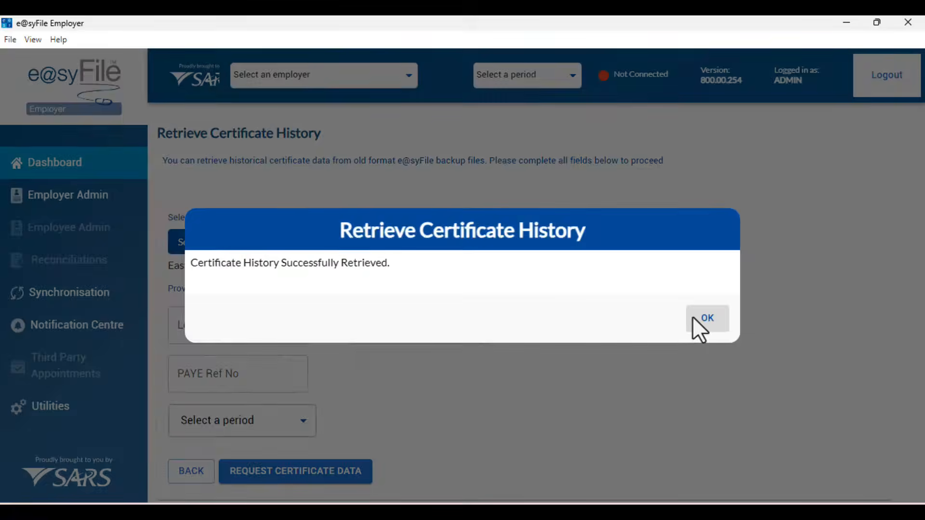
click(846, 350)
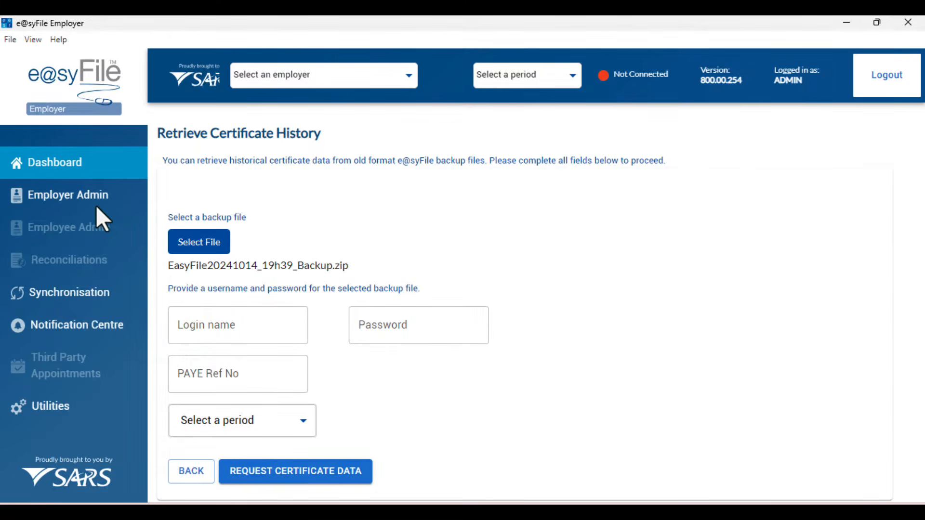
- Under Employer Admin, select the only listed employer as the active database and confirm
click(79, 194)
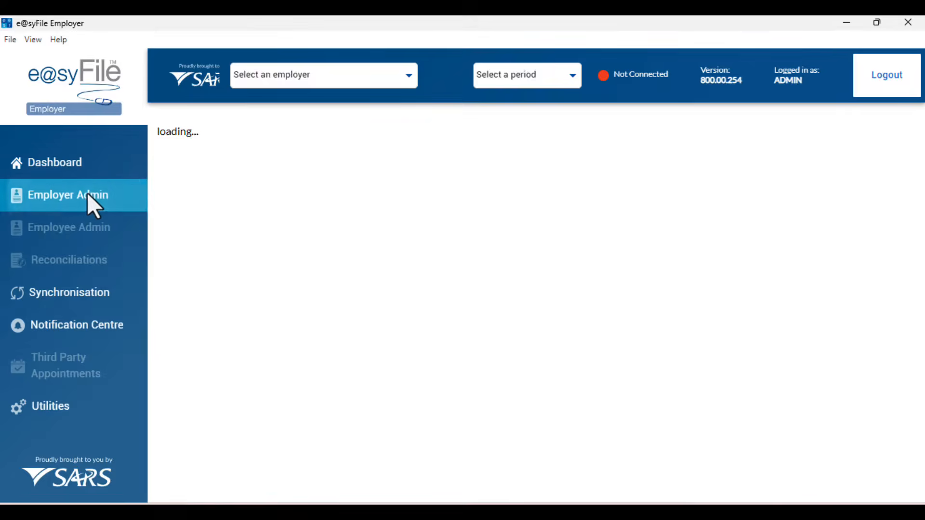
click(404, 73)
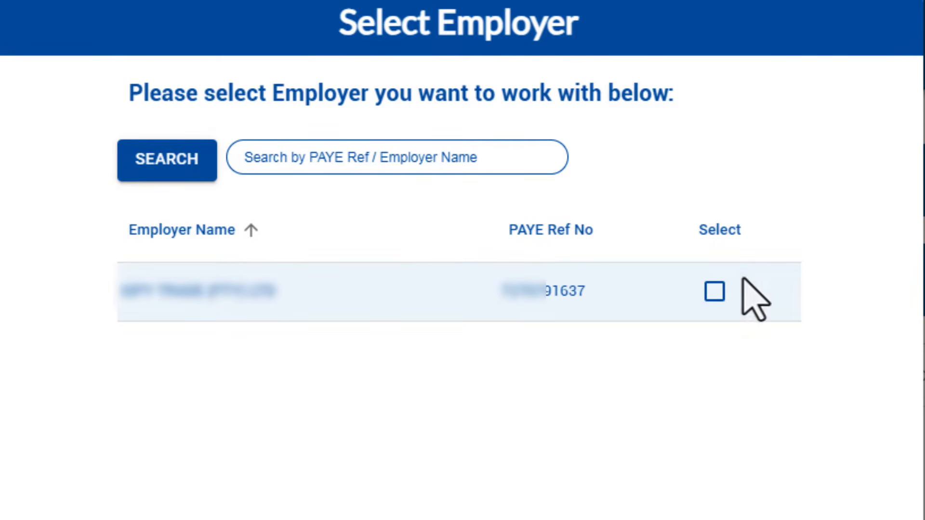
click(714, 293)
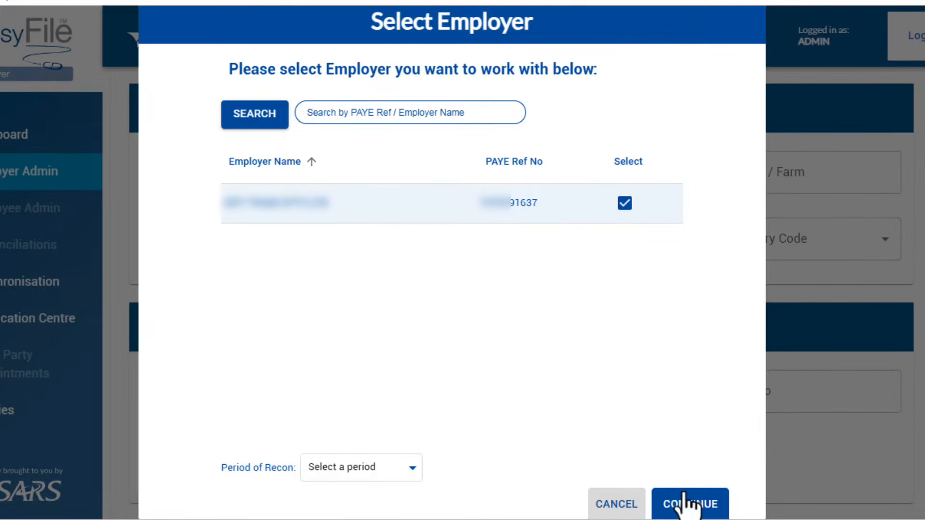
click(688, 504)
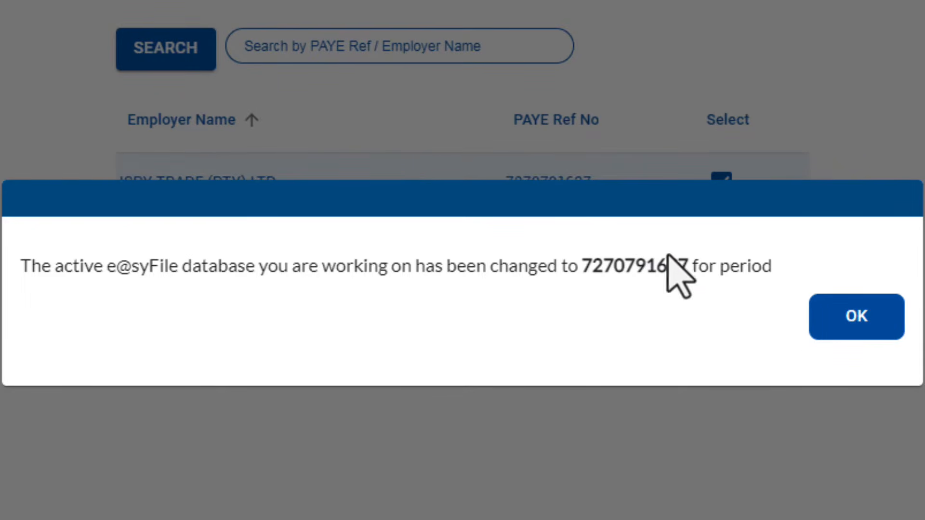
click(862, 327)
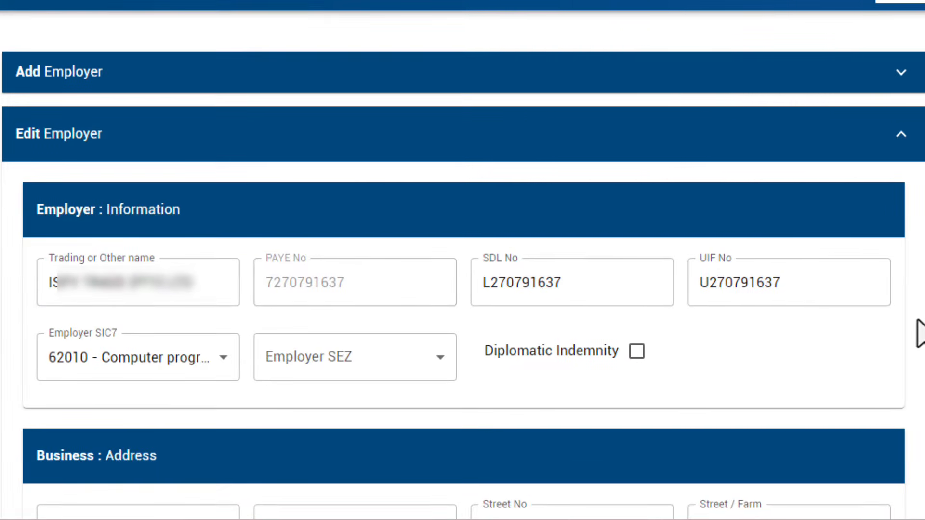
- Review the employer details, including SDL and UIF numbers, then collapse the Edit Employer section
scroll(462, 289, down, 2)
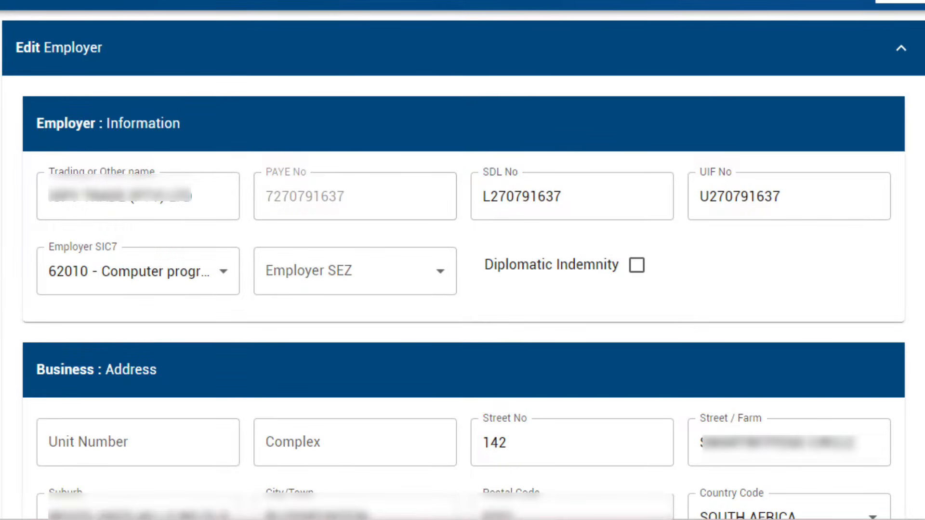
scroll(462, 289, down, 7)
scroll(463, 289, down, 5)
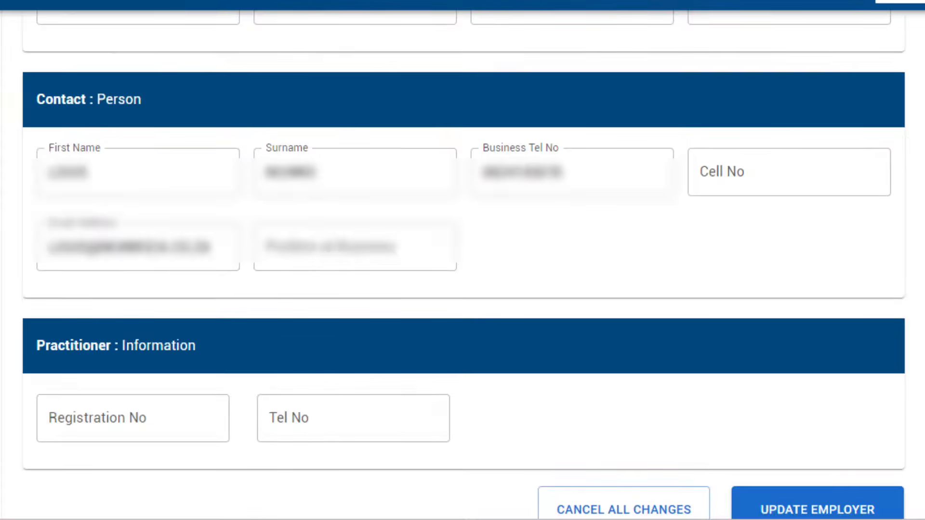
scroll(462, 289, up, 13)
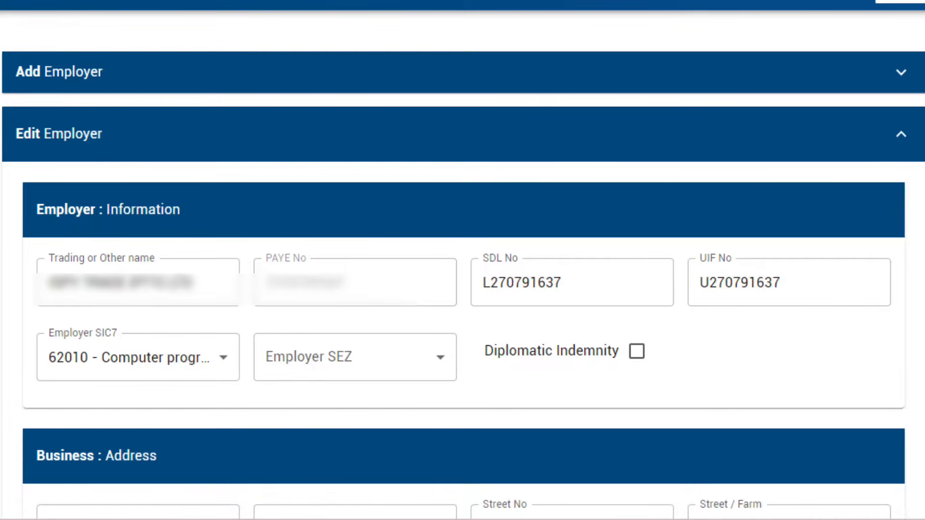
click(901, 135)
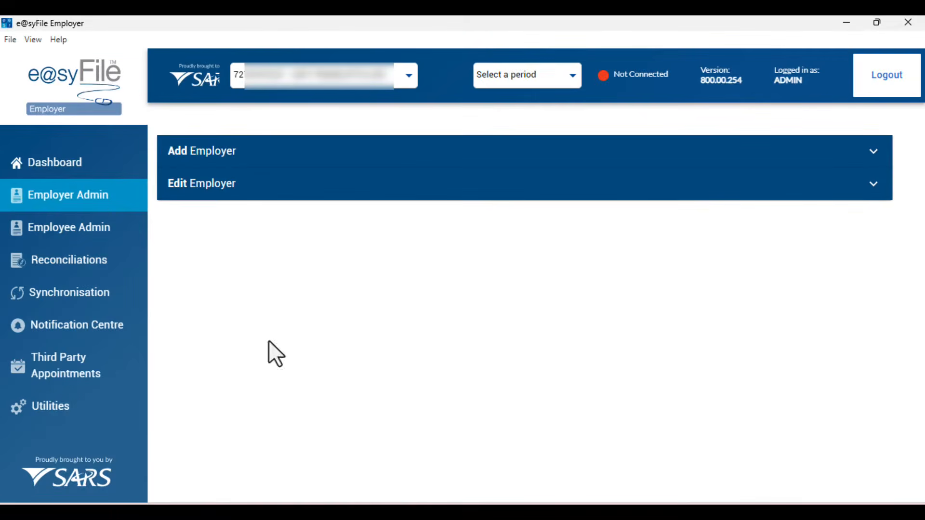
- In Employee Admin, list the 20 active employees for period 202402
click(74, 241)
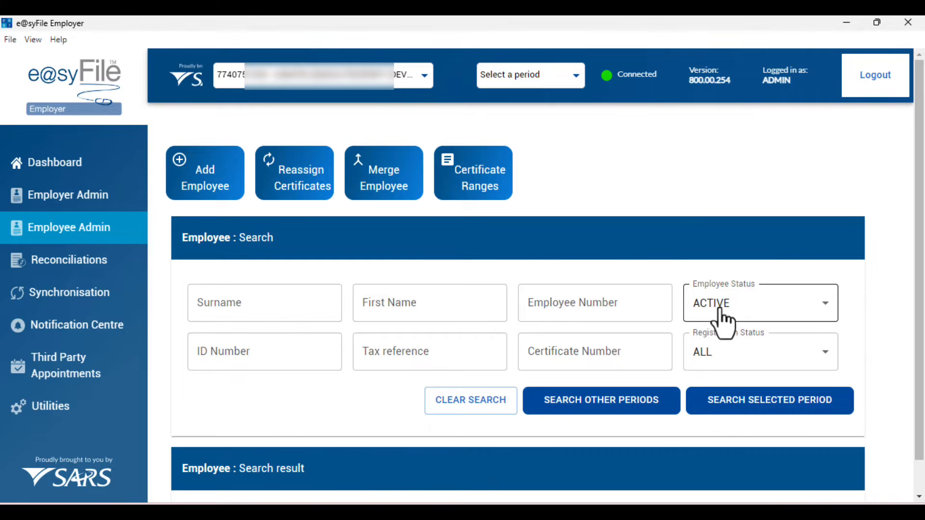
scroll(637, 276, down, 1)
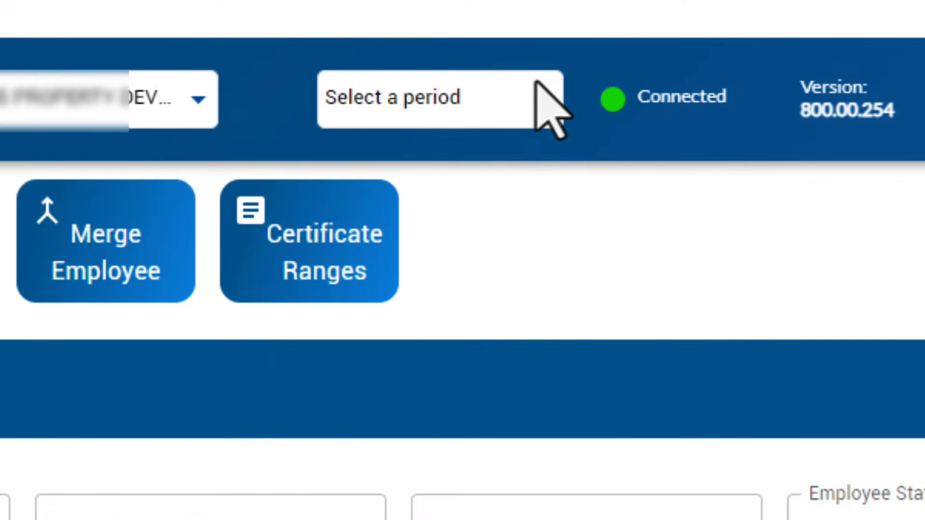
click(536, 83)
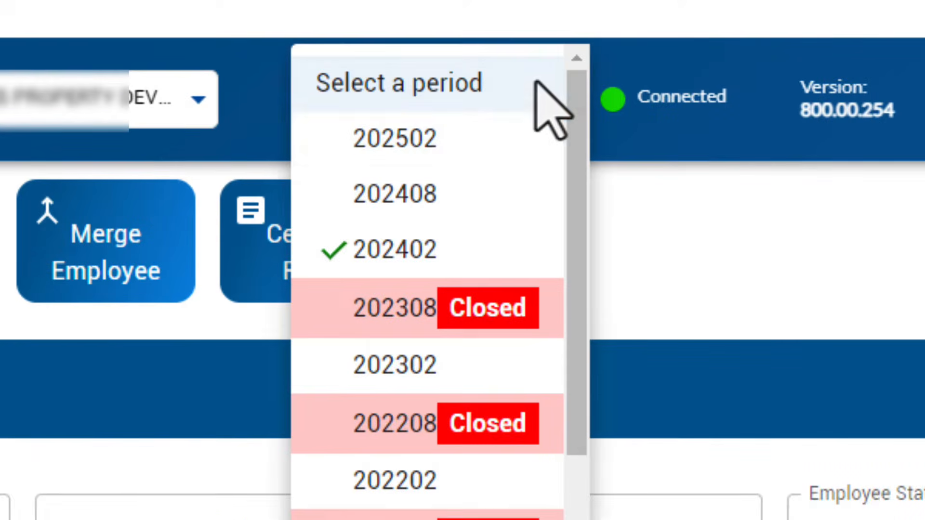
click(488, 260)
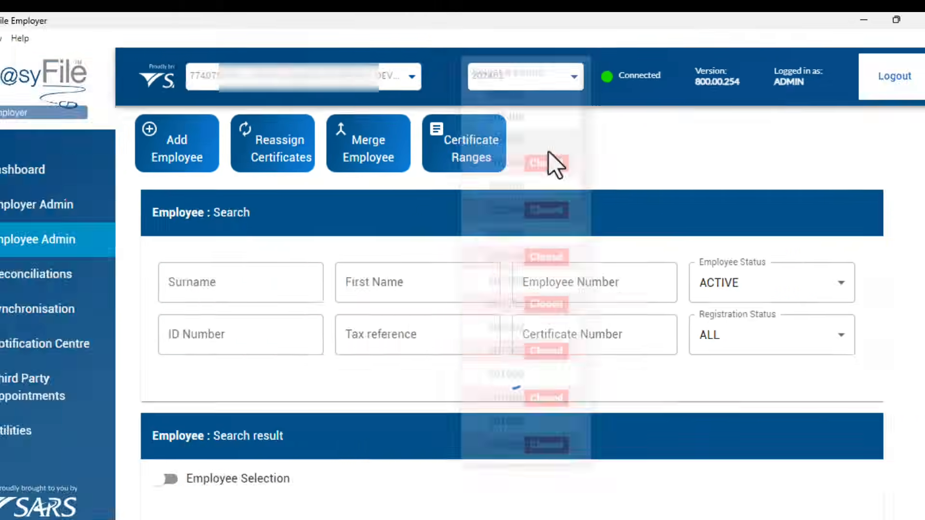
scroll(656, 348, down, 5)
scroll(689, 311, down, 10)
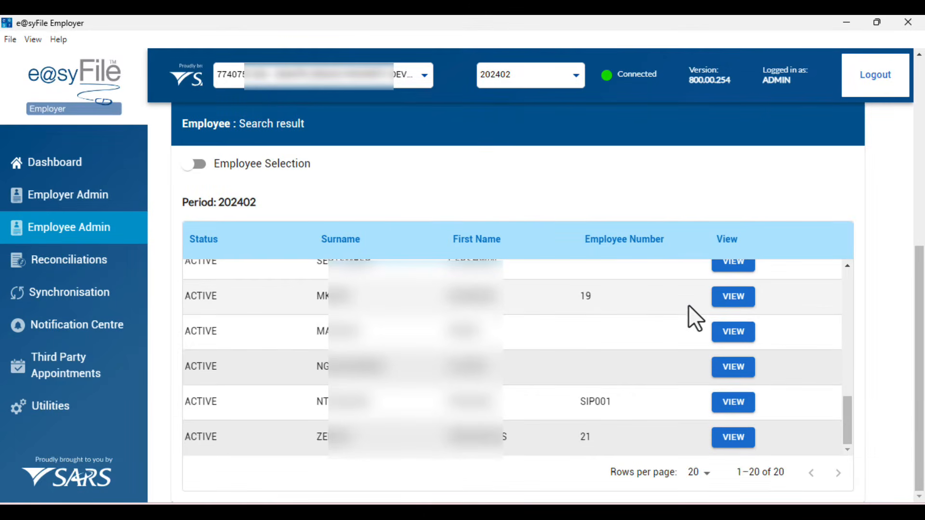
scroll(755, 311, up, 4)
scroll(754, 310, up, 3)
scroll(592, 185, up, 5)
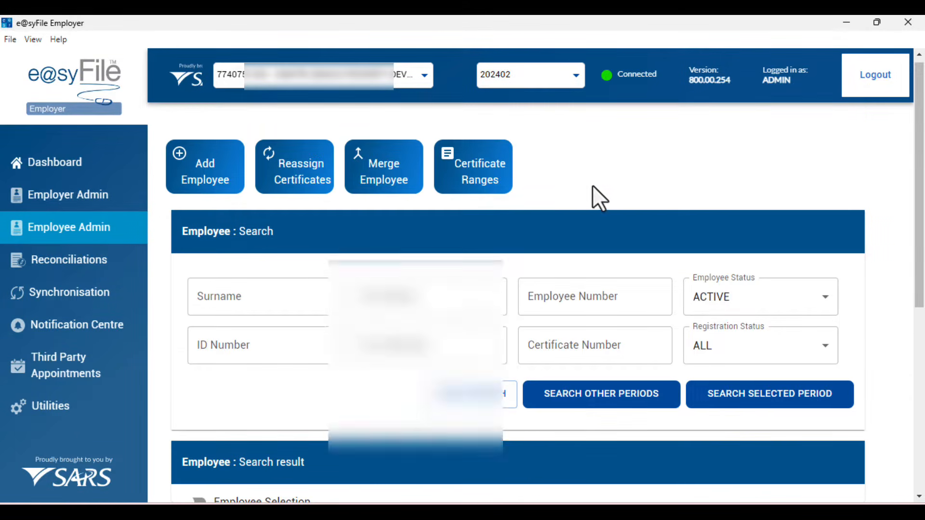
- Switch the period to 202408 and confirm no employees are returned
click(575, 76)
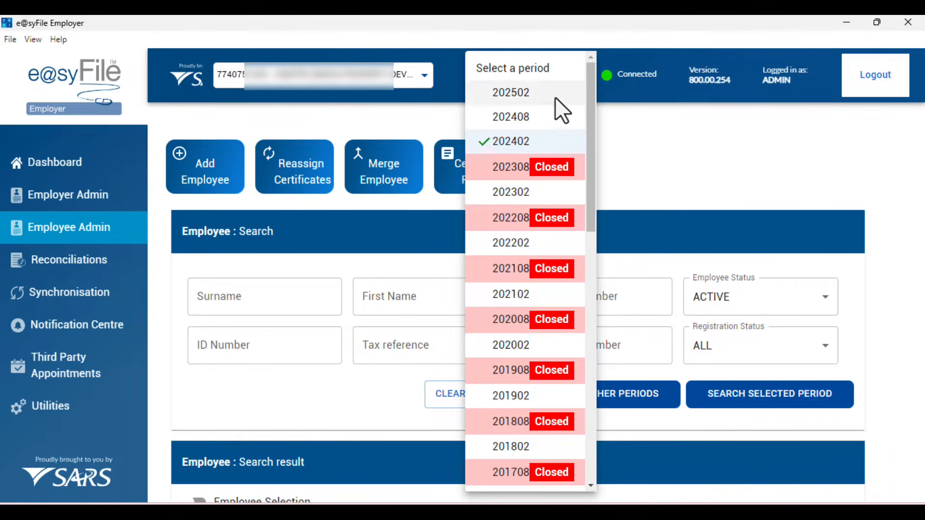
click(532, 122)
scroll(661, 281, down, 1)
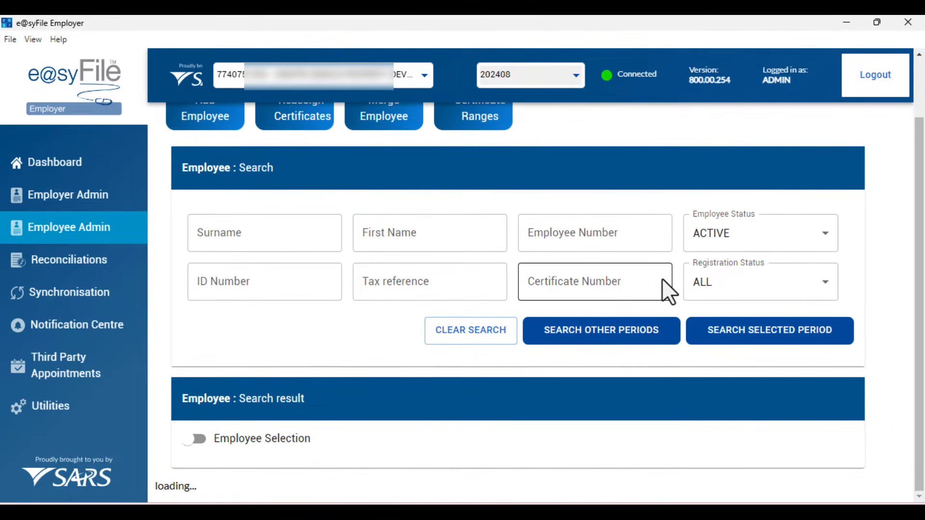
scroll(661, 281, down, 1)
scroll(662, 283, down, 3)
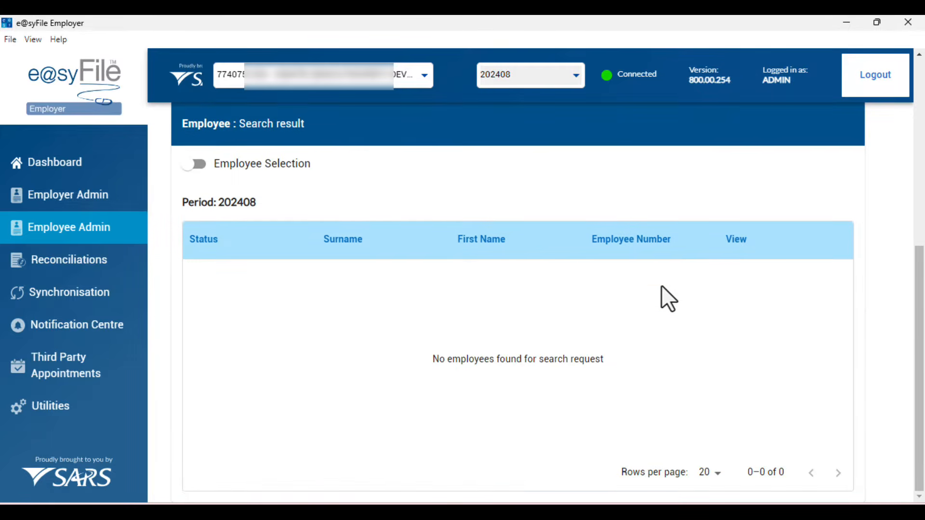
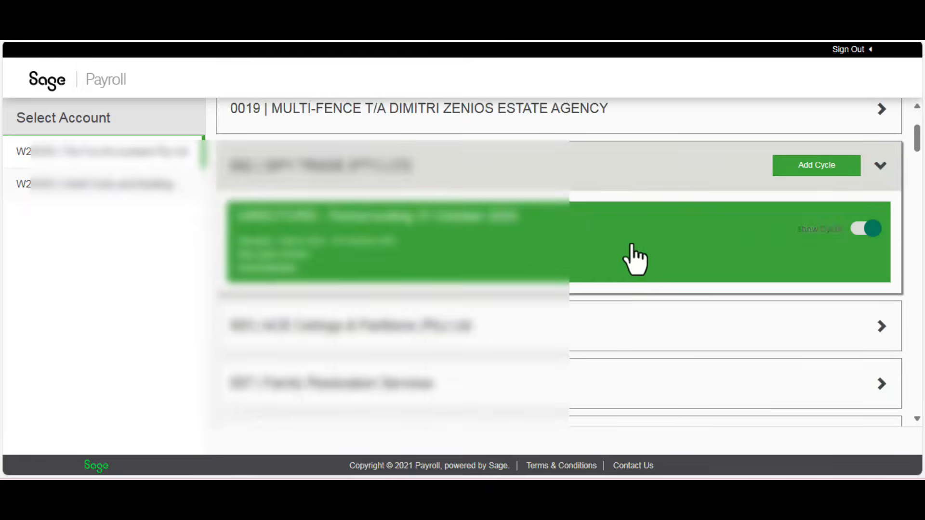
- Open the company's payroll cycle card and go to More > Tax Certificates
click(629, 241)
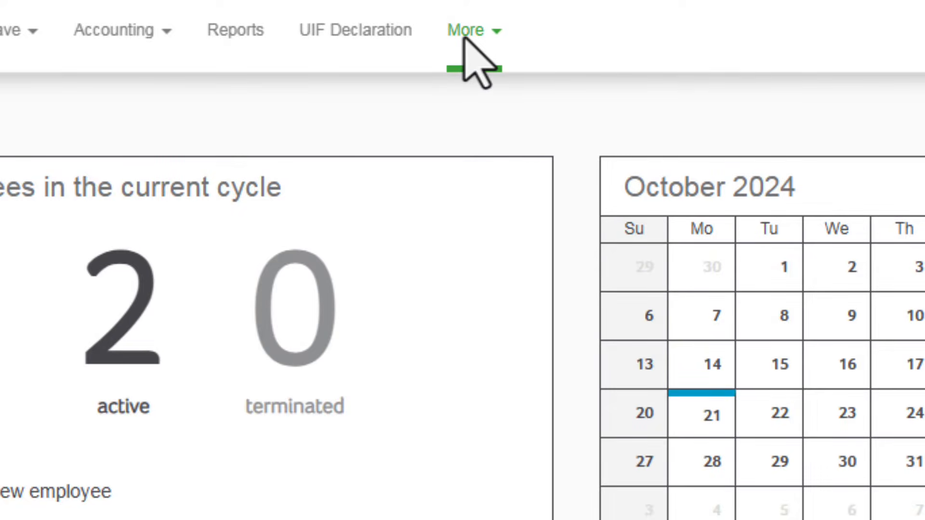
click(464, 39)
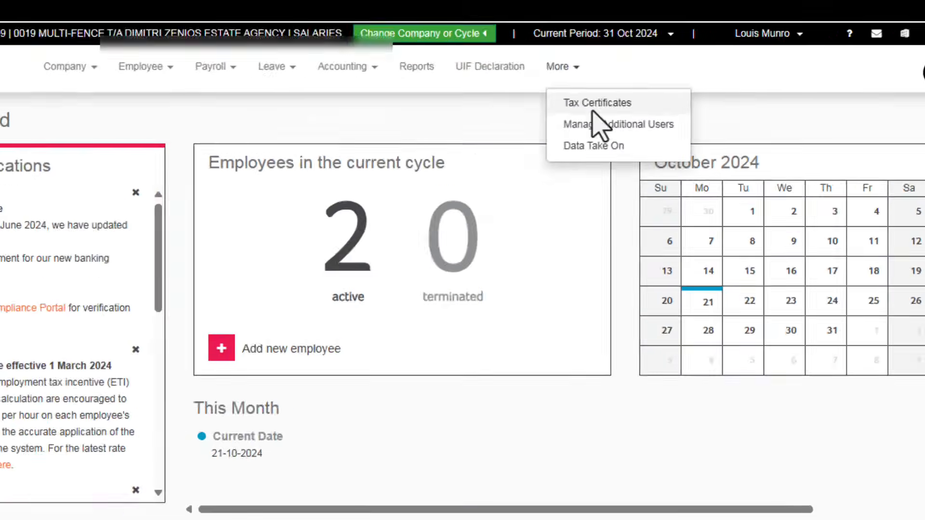
click(523, 99)
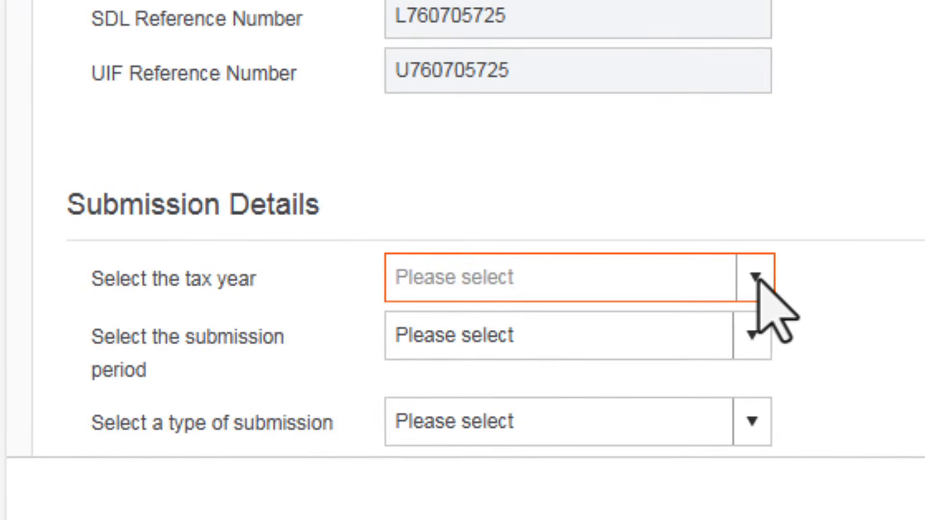
- Choose tax year 2025, submission period Mid Year and submission type Live
click(755, 278)
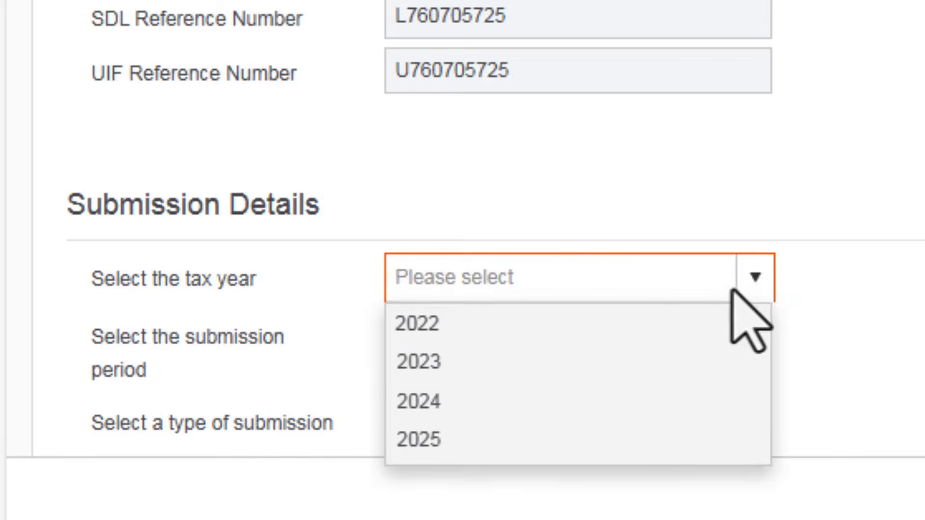
click(568, 441)
scroll(754, 118, down, 3)
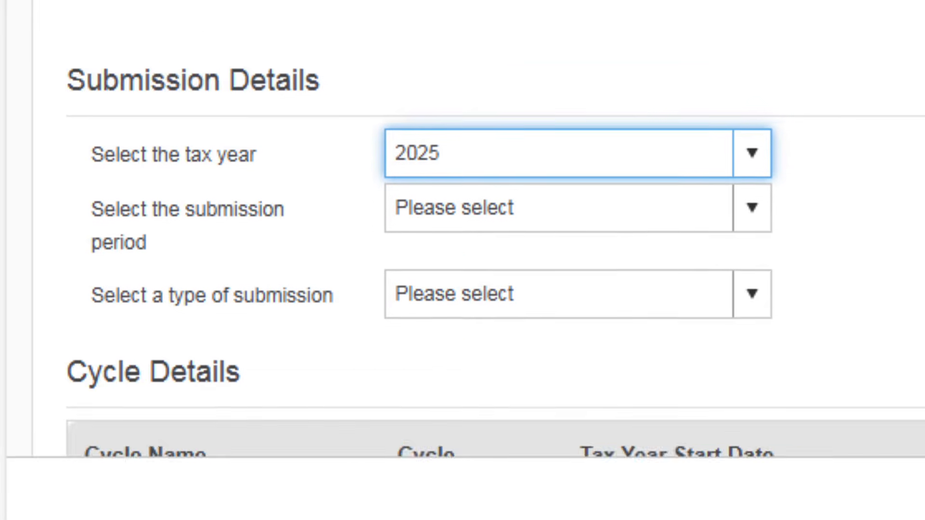
click(755, 118)
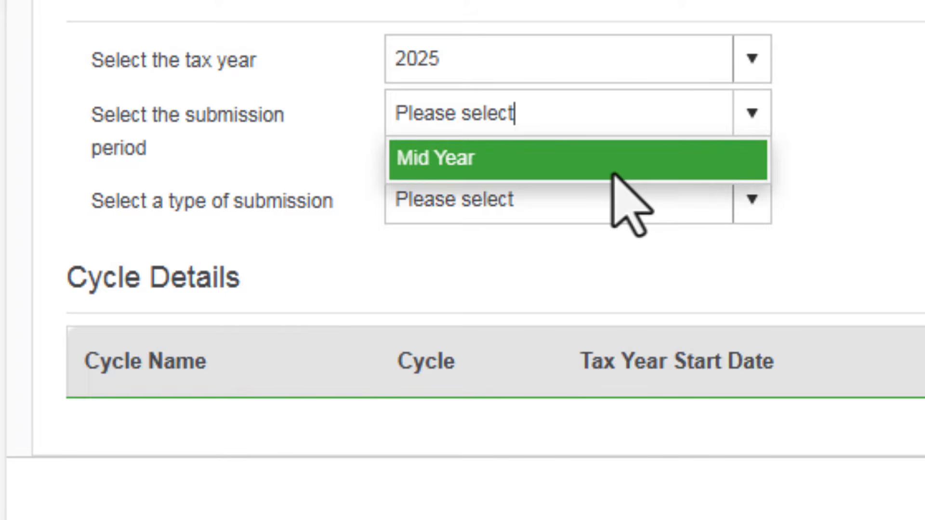
click(614, 173)
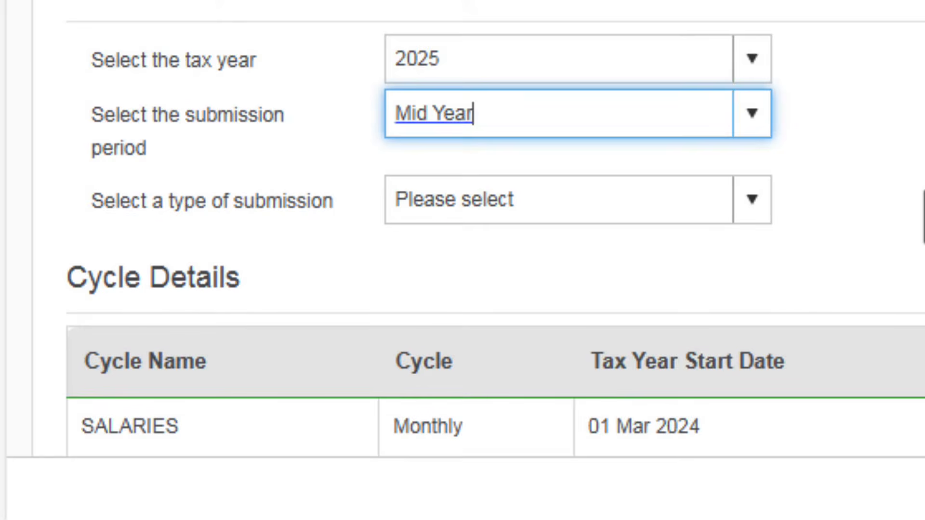
scroll(819, 241, down, 2)
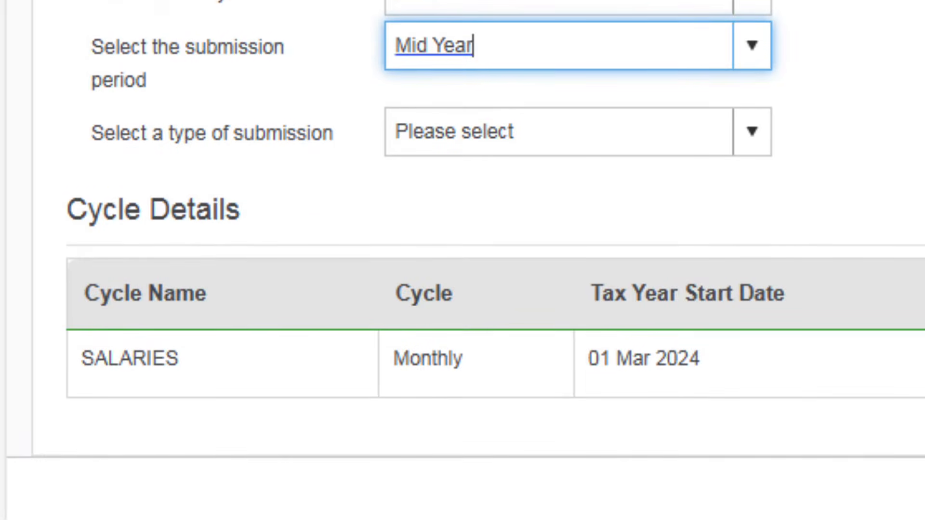
click(750, 144)
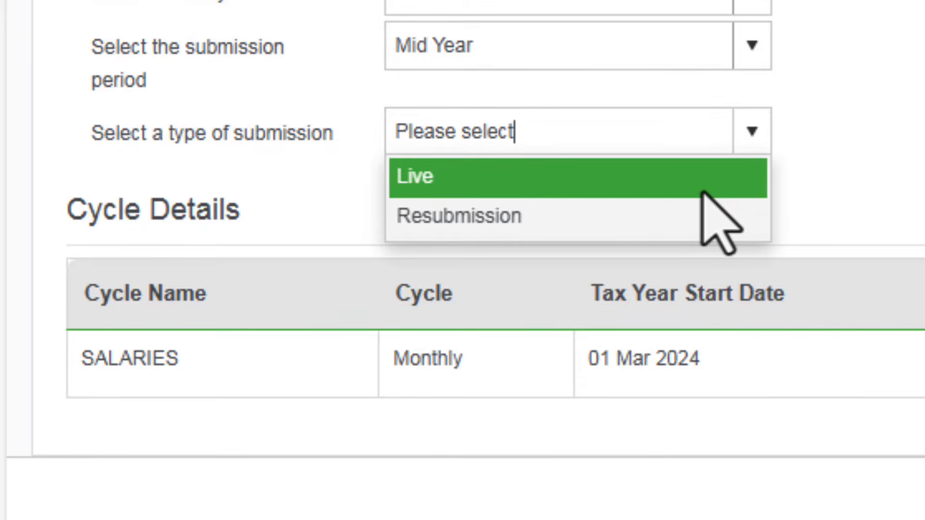
click(703, 192)
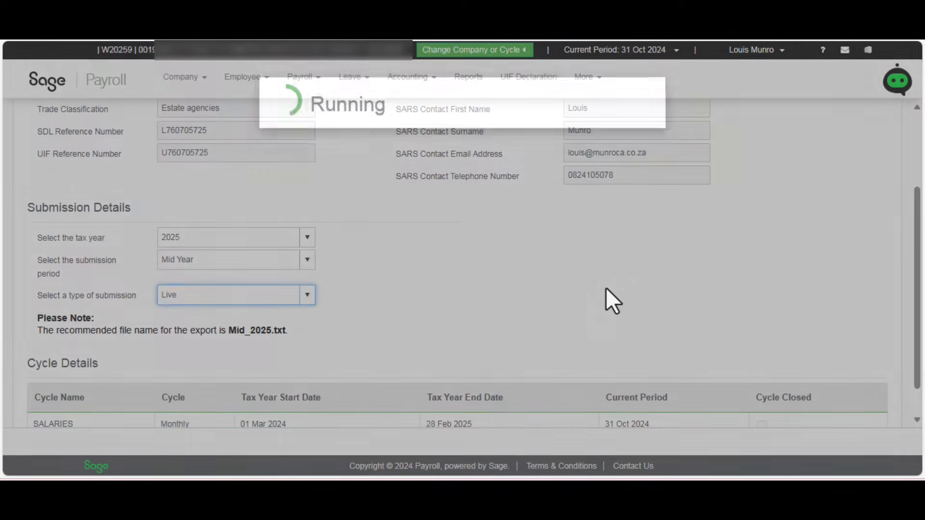
scroll(606, 287, down, 1)
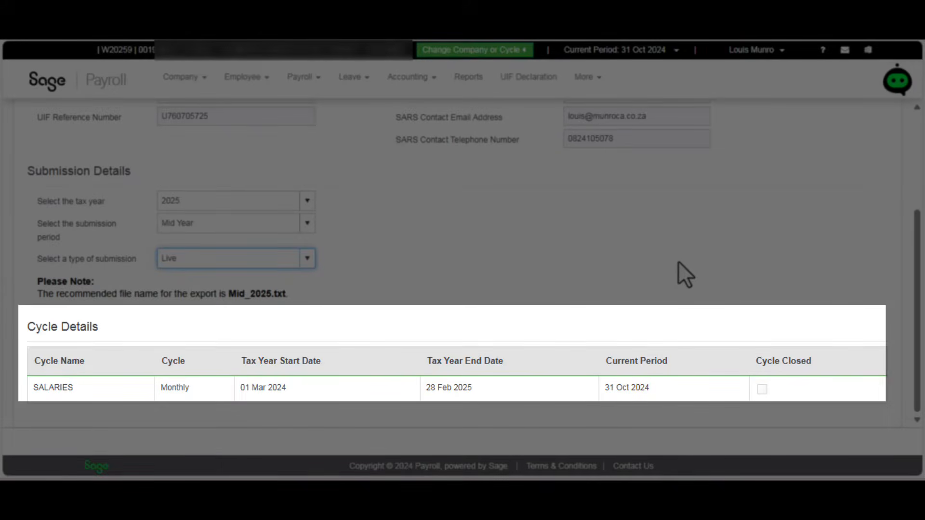
scroll(678, 261, up, 3)
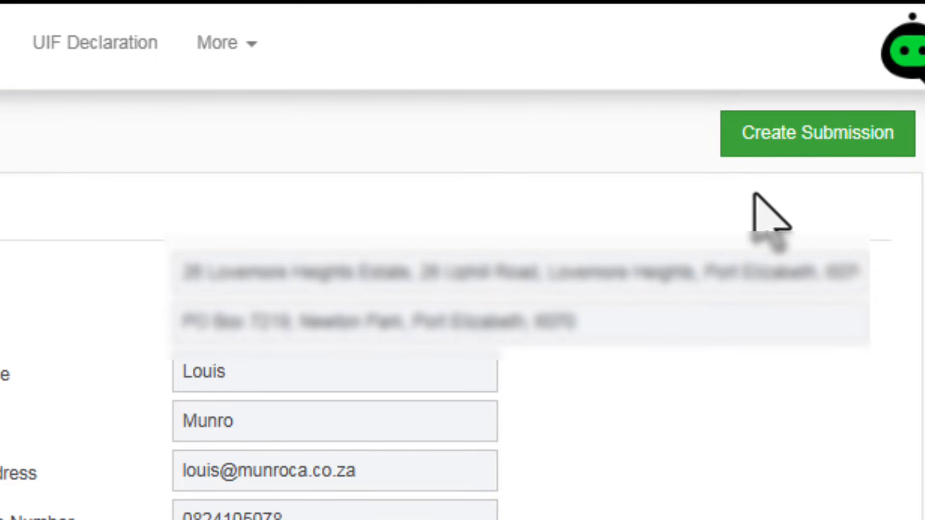
- Create the submission file and acknowledge the Success dialog so the reports generate
click(774, 133)
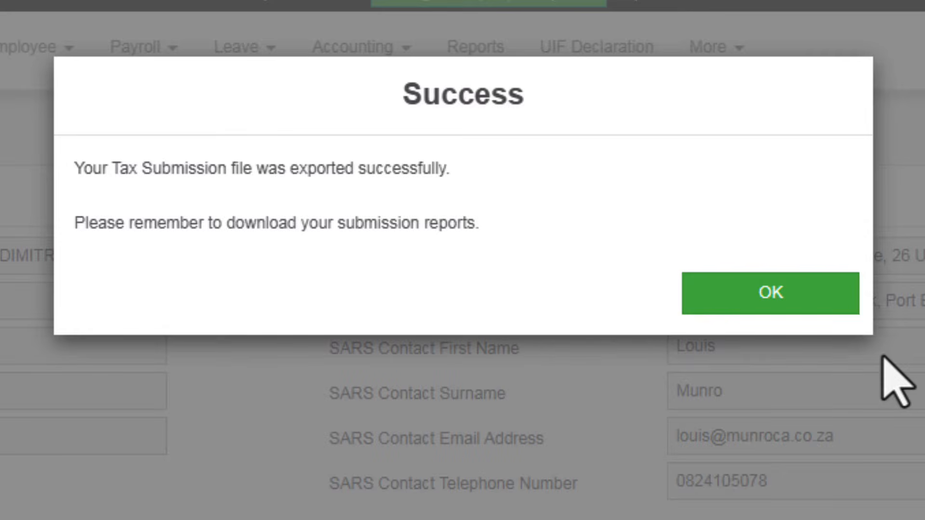
click(759, 301)
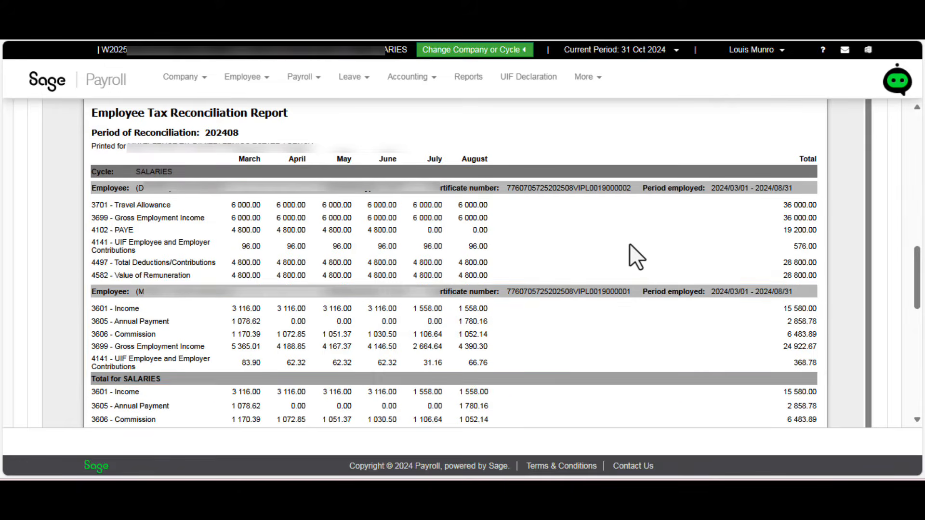
- Review the Reconciliation Report, save the EMP 501 Reconciliation Report, and check the Error Report tab
scroll(657, 268, down, 5)
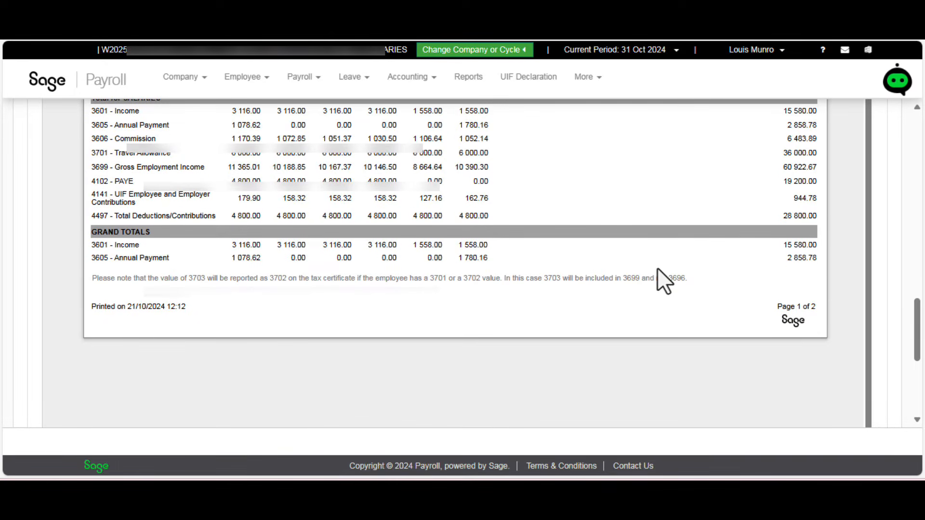
scroll(571, 219, up, 2)
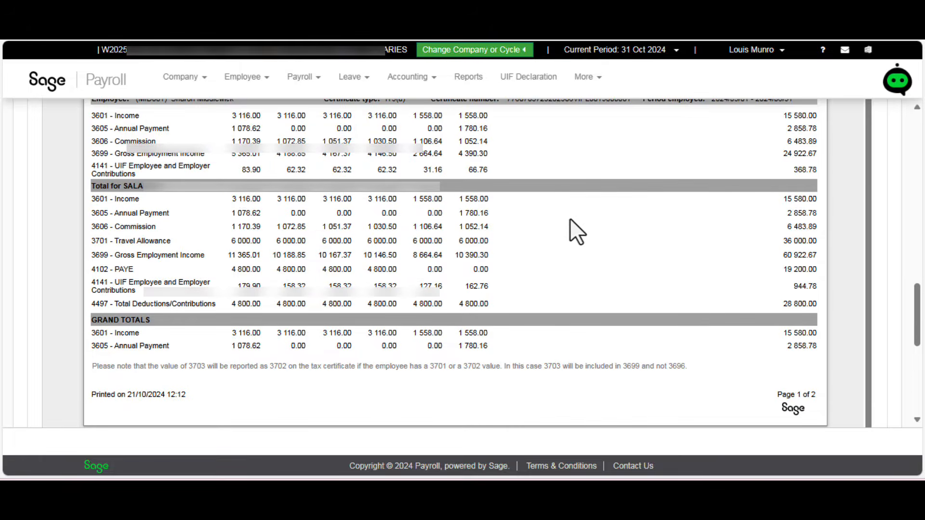
scroll(577, 225, up, 10)
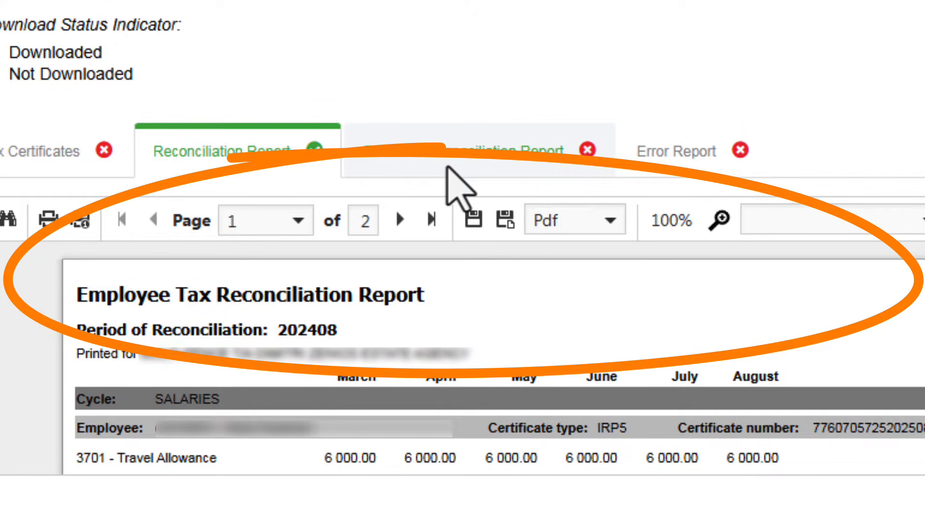
click(443, 174)
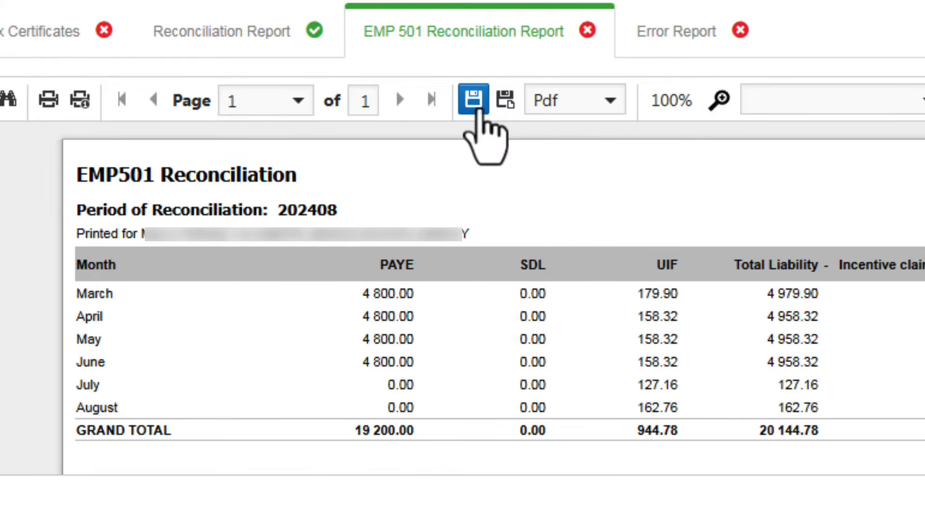
click(477, 107)
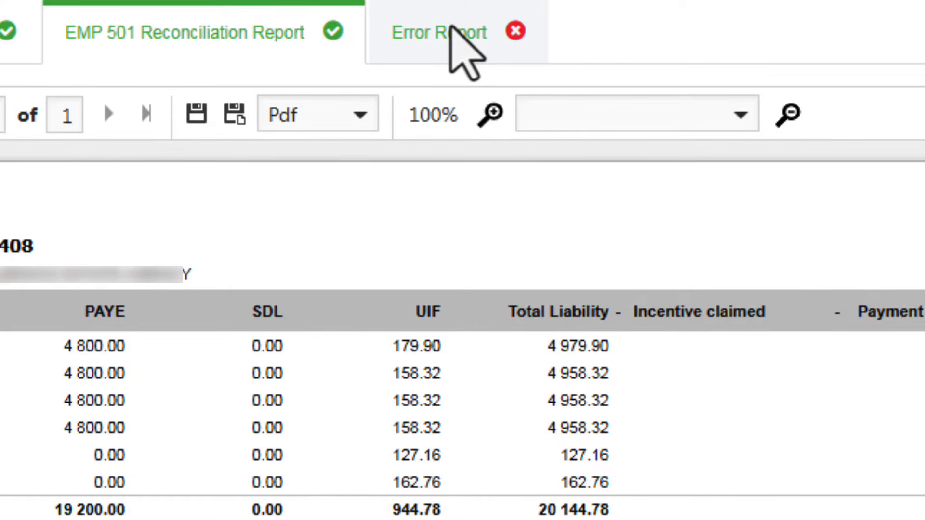
click(451, 32)
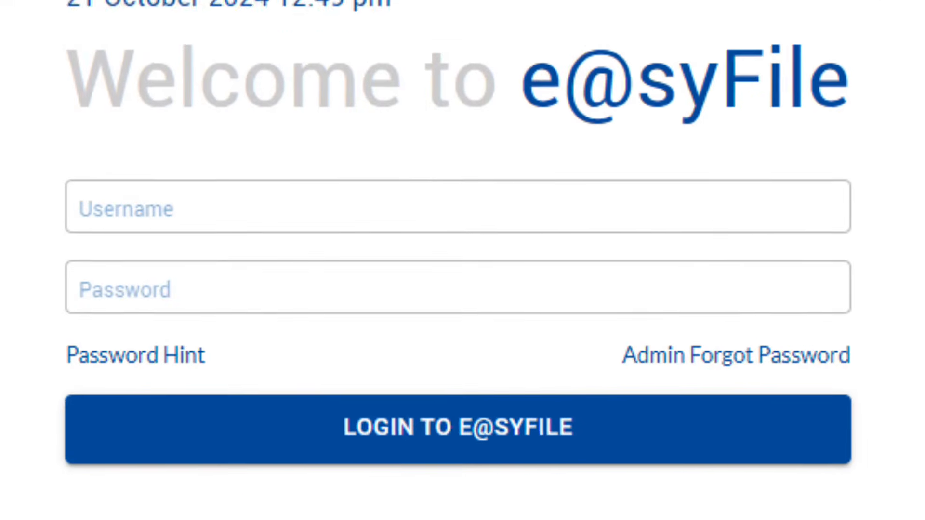
- Log in to e@syFile Employer with the administrator username and password
click(302, 220)
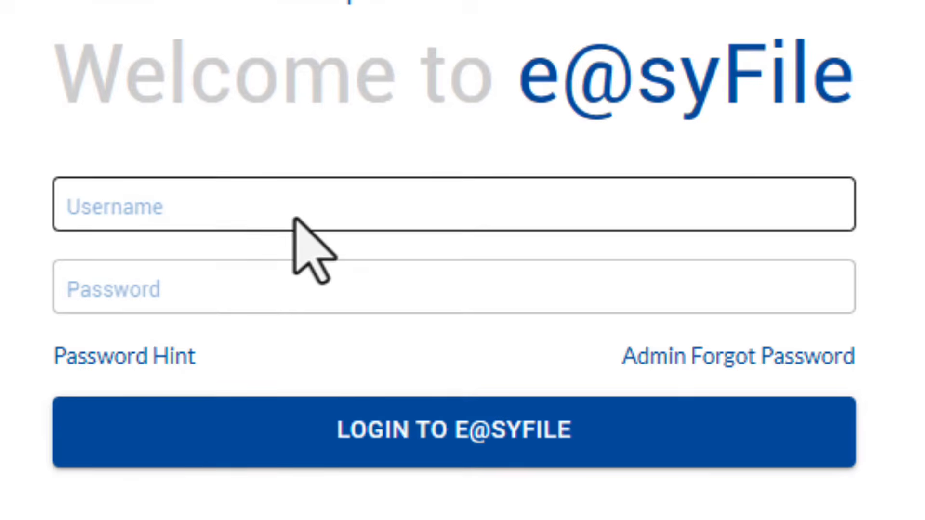
click(296, 219)
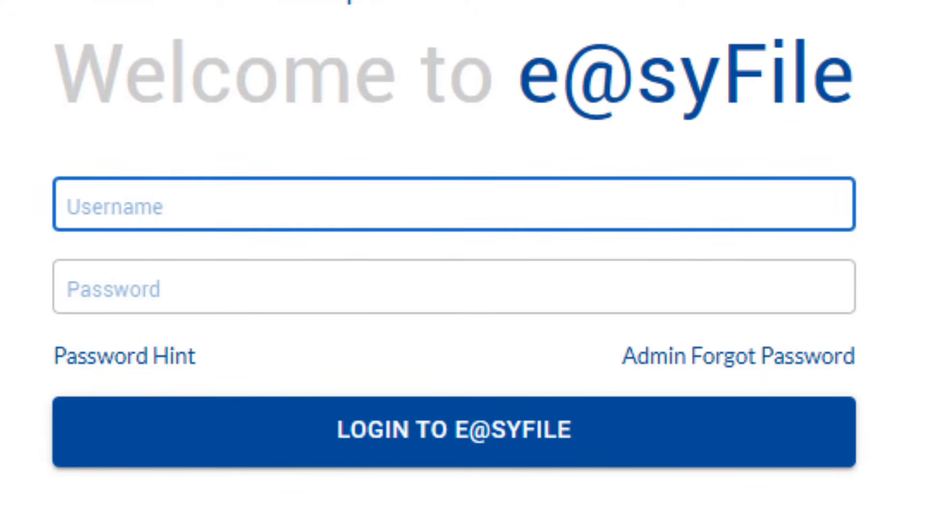
text(ADMIN)
key(Tab)
text(••••••)
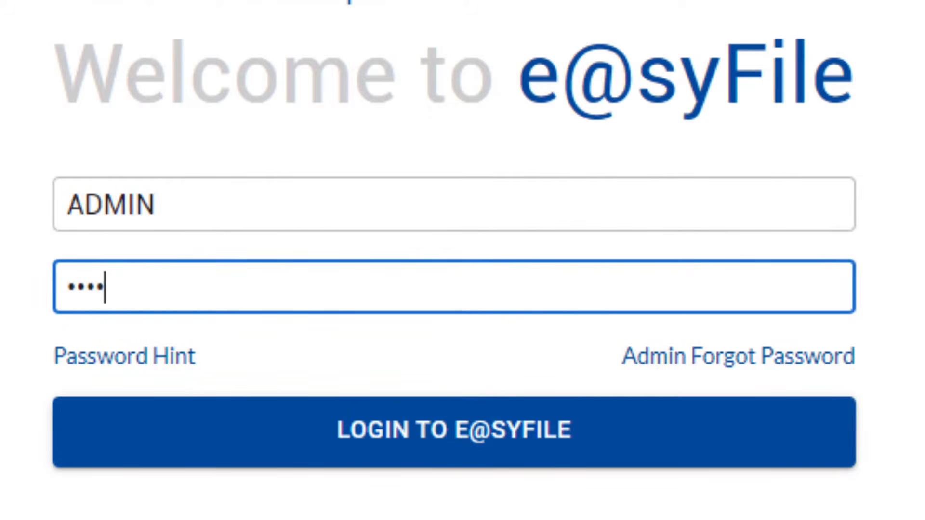
text(••••••••)
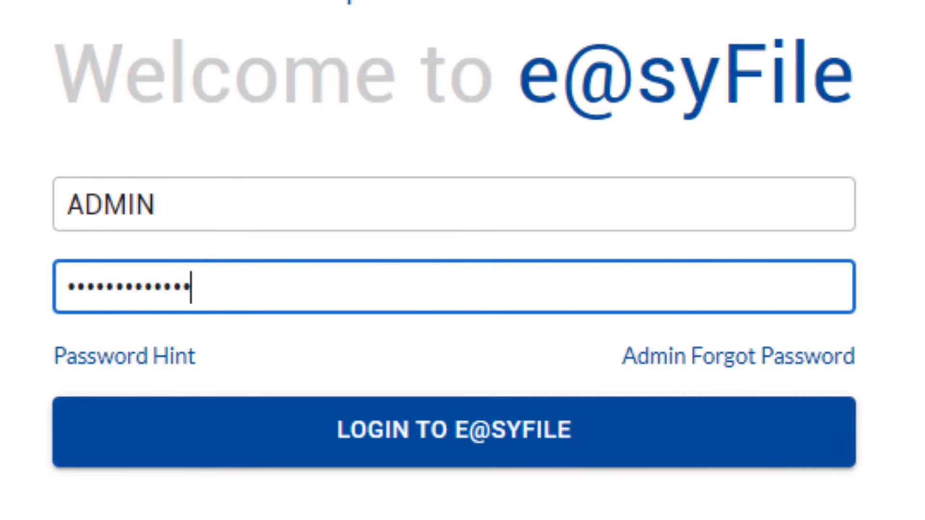
click(476, 436)
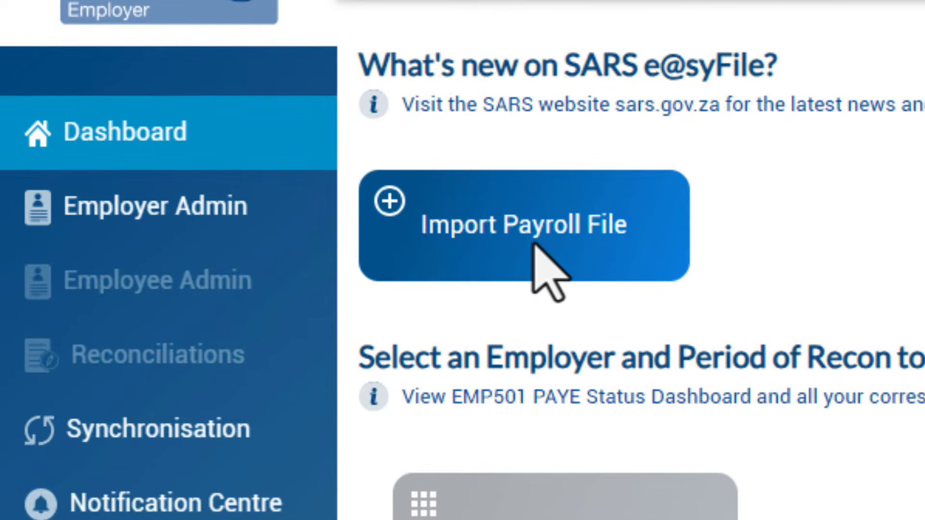
- Import Mid_2025.txt from Downloads, confirming the ready and validation dialogs
click(533, 245)
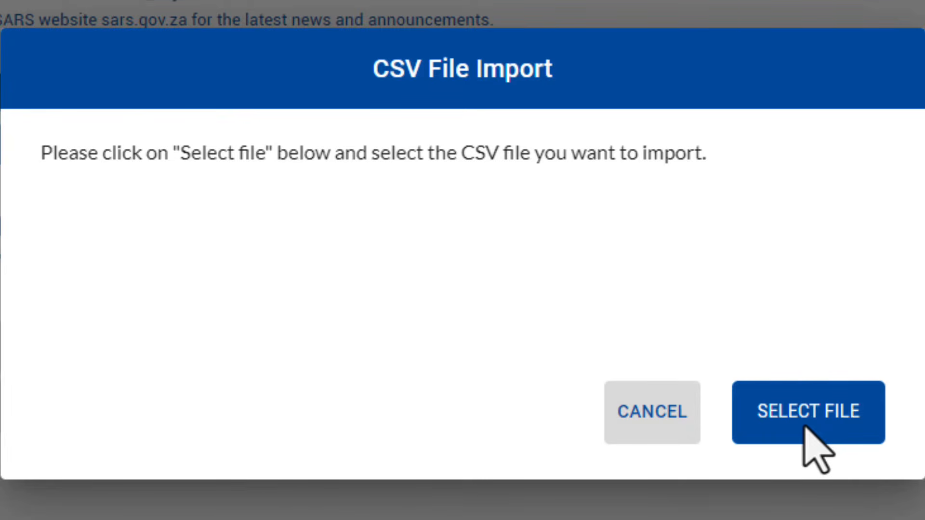
click(804, 427)
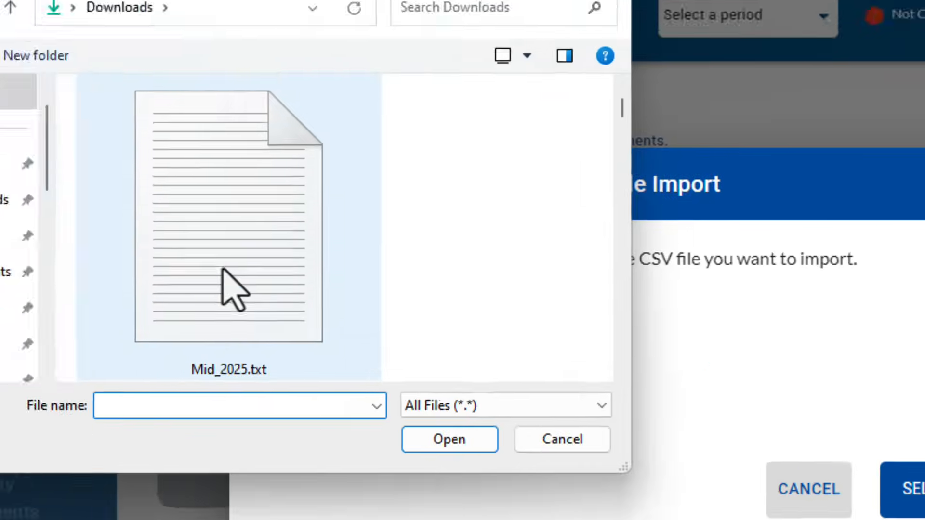
click(333, 318)
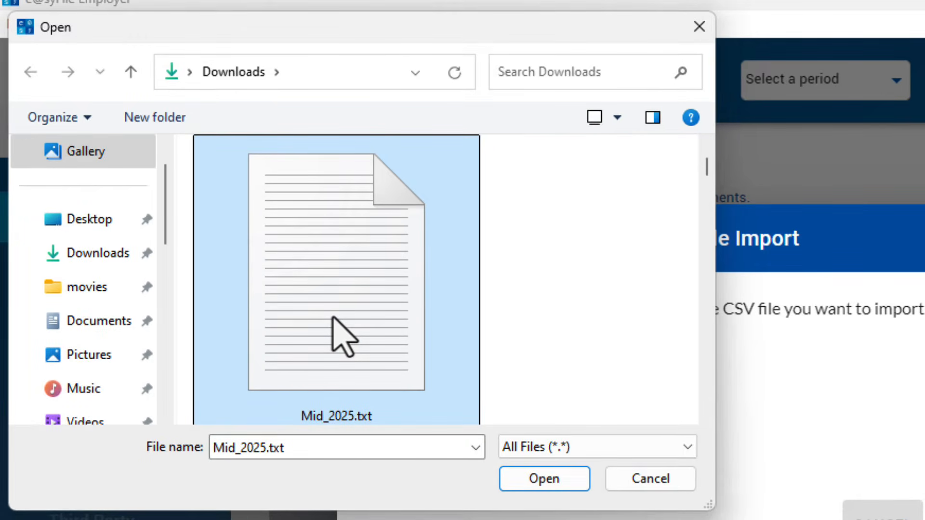
click(545, 478)
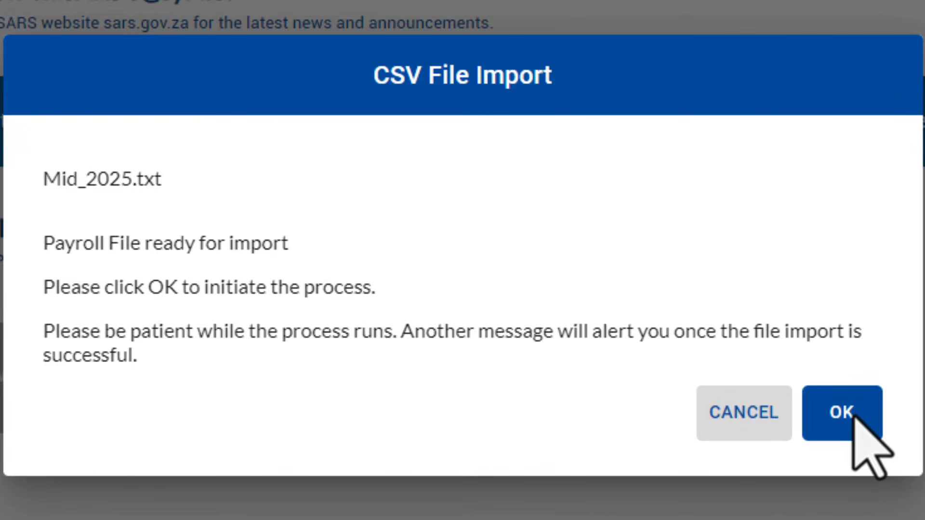
click(854, 417)
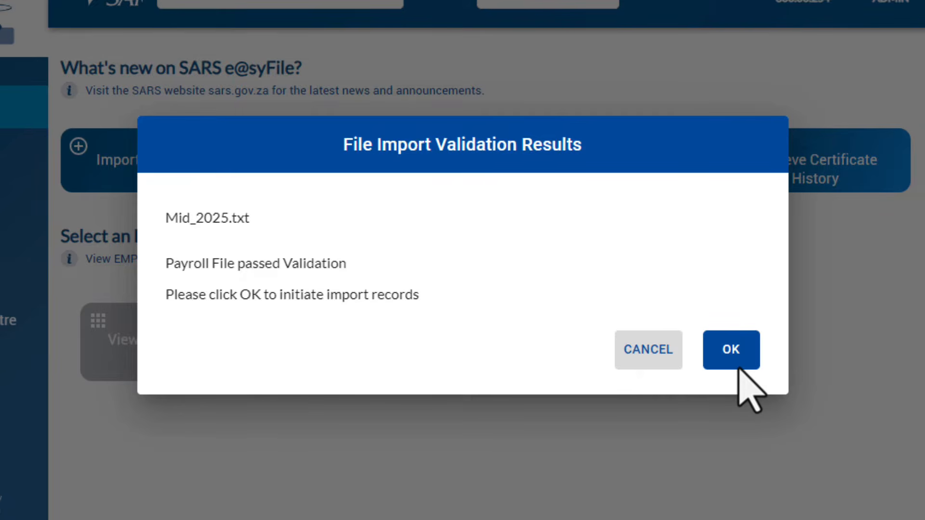
click(737, 368)
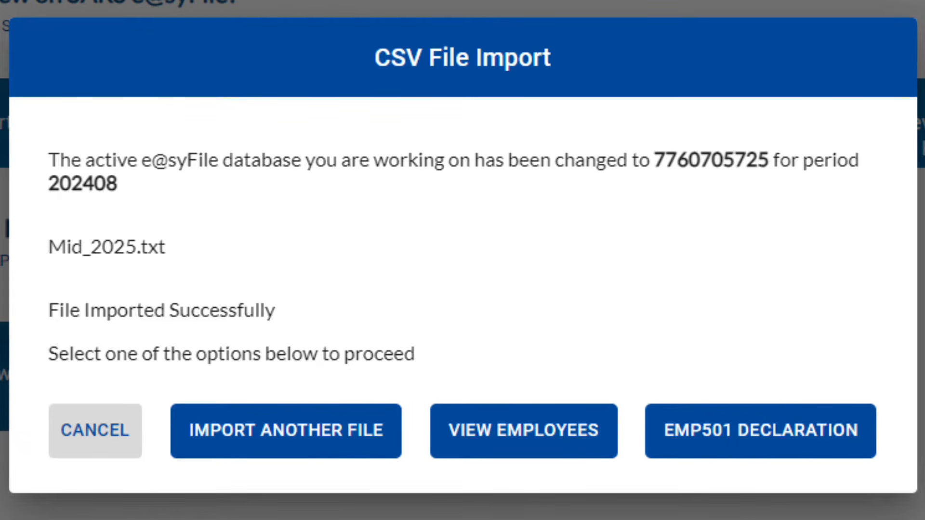
- List the imported employees and open the first employee's record to see their 202408 certificate
click(572, 446)
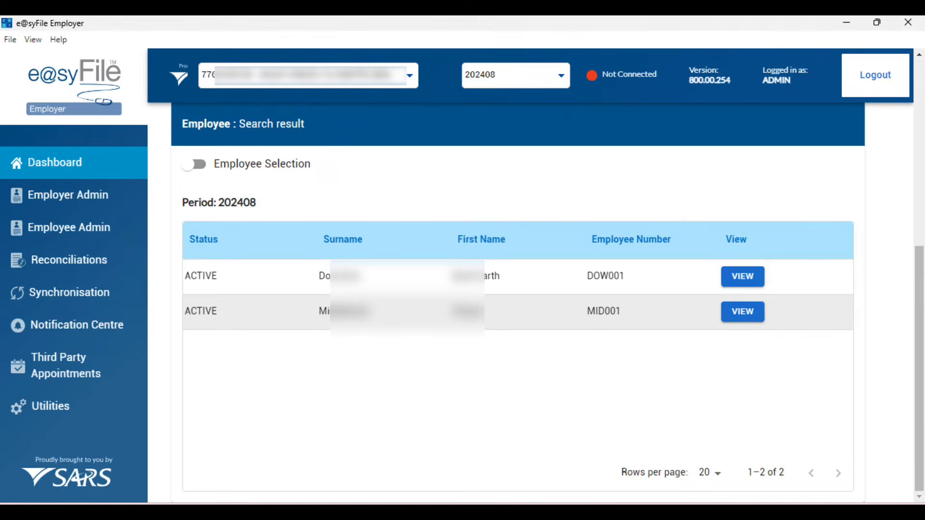
click(743, 276)
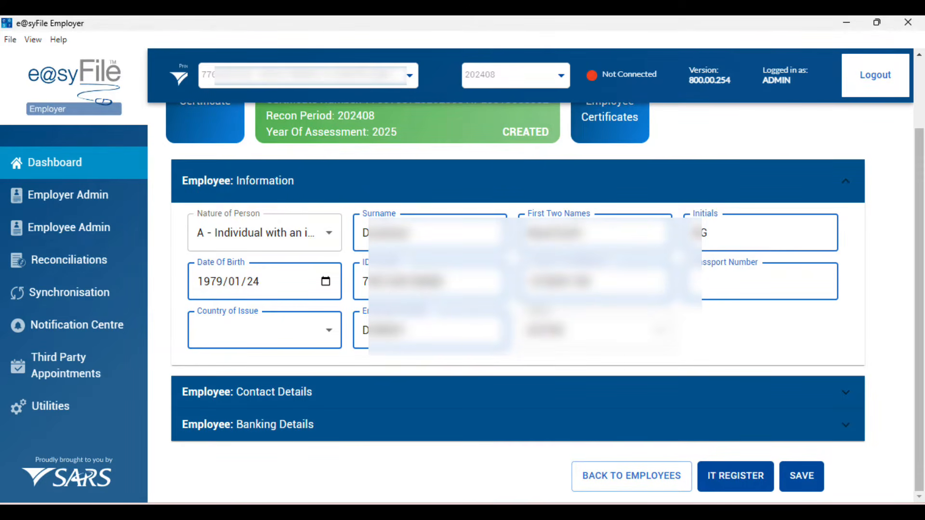
scroll(516, 272, up, 2)
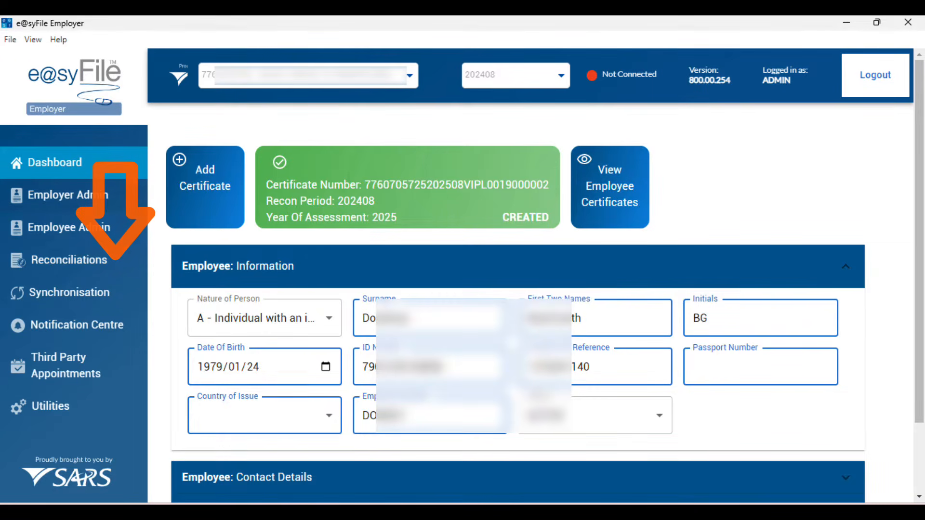
- Accept SARS data on the Reconciliations page and log in to eFiling with the password
click(69, 260)
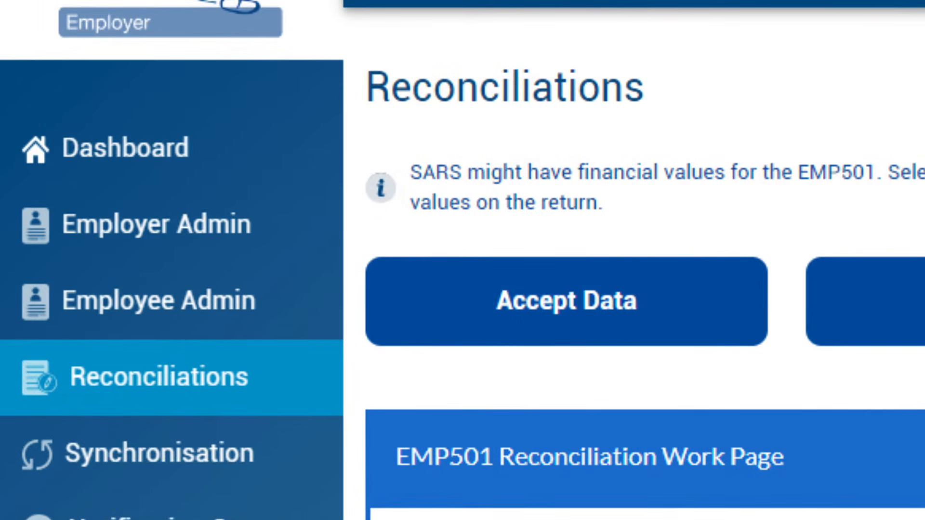
click(685, 304)
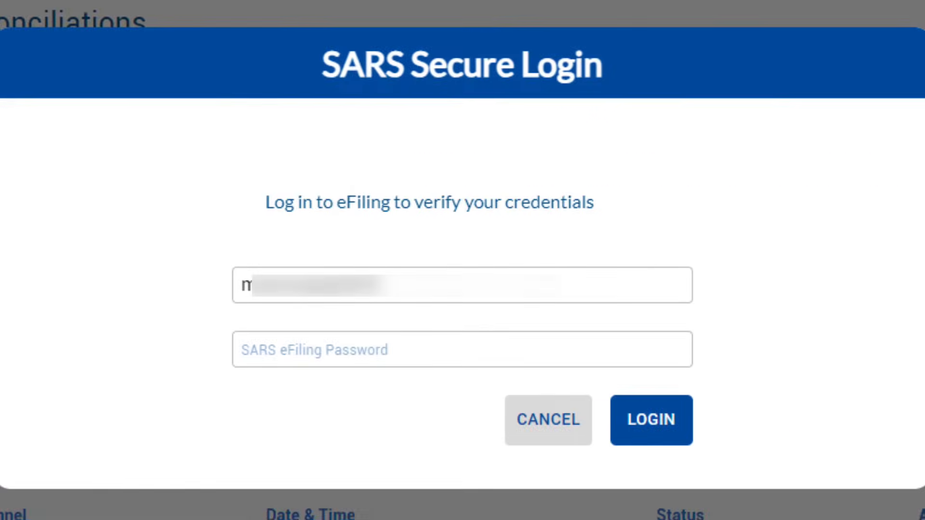
click(462, 349)
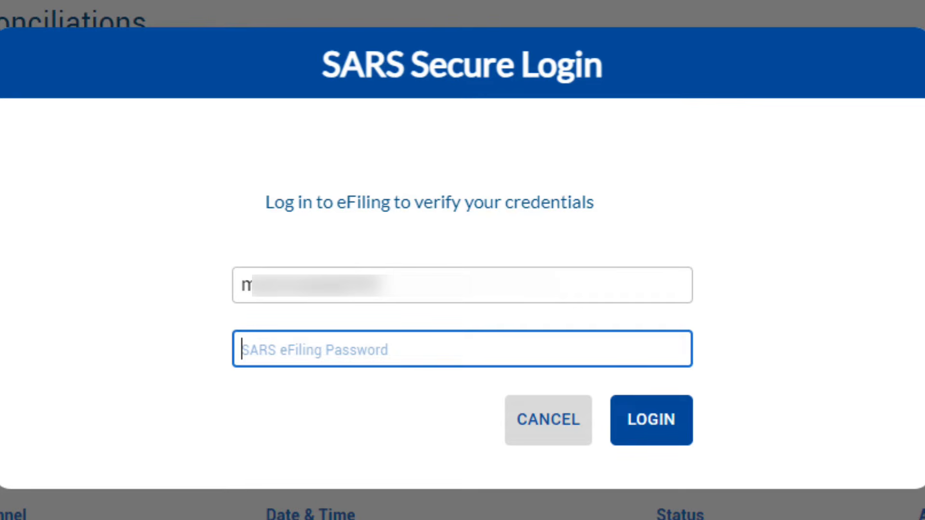
text(••••••)
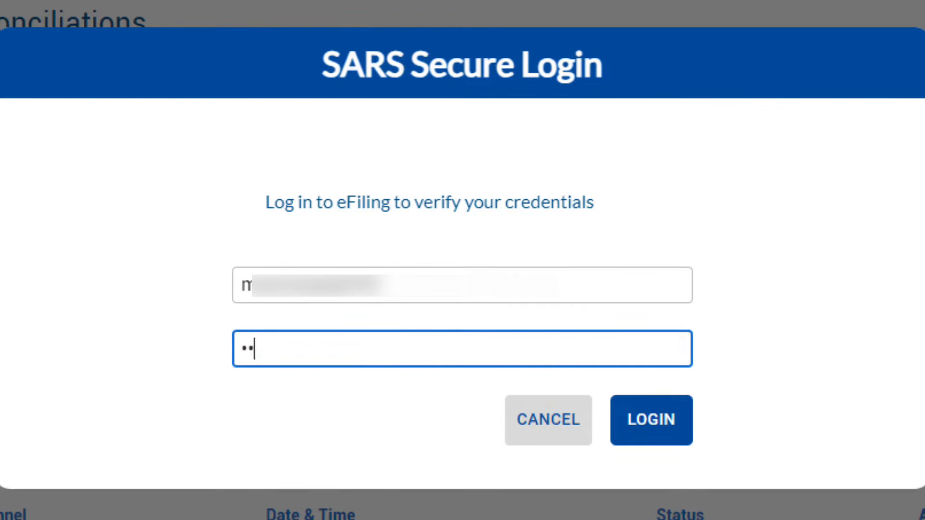
text(•••••)
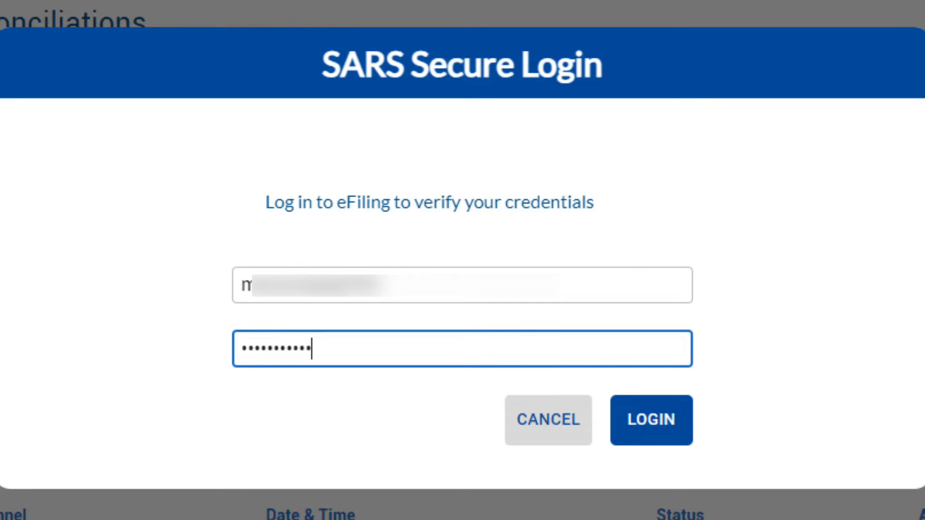
key(Return)
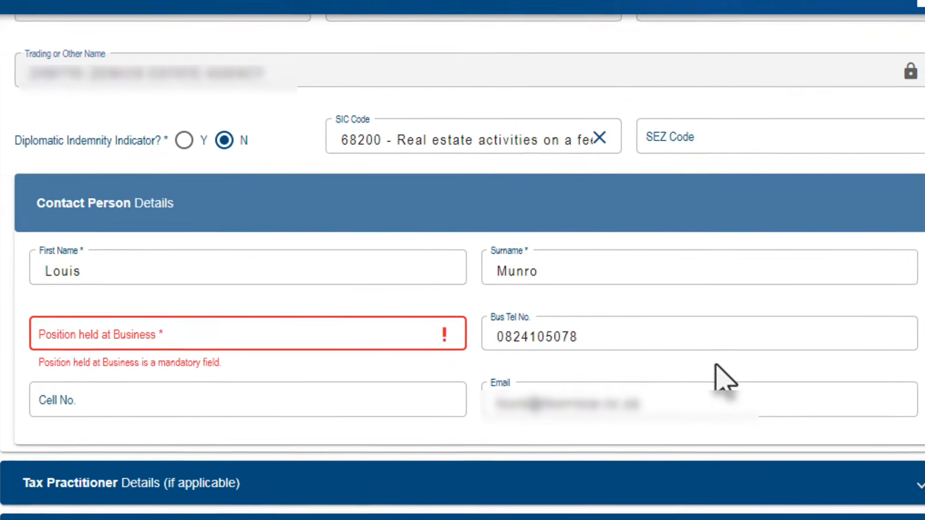
- Enter ACCOUNTANT as the position held at business and expand Financial Particulars
click(264, 332)
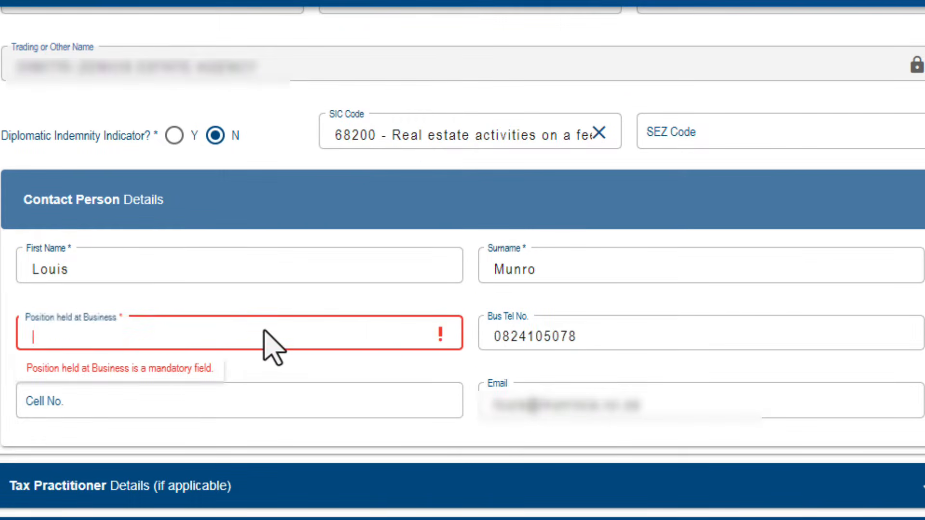
text(ACCOUNTANT)
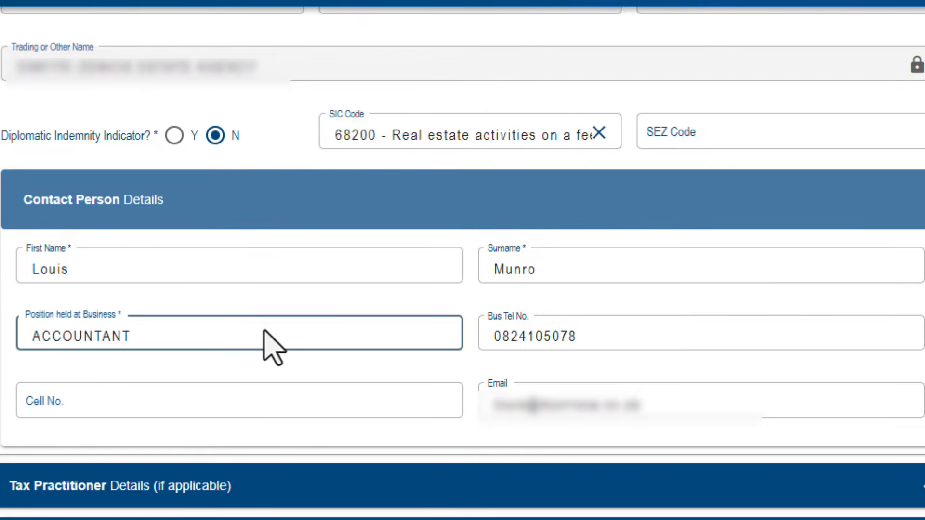
click(699, 299)
scroll(722, 323, down, 3)
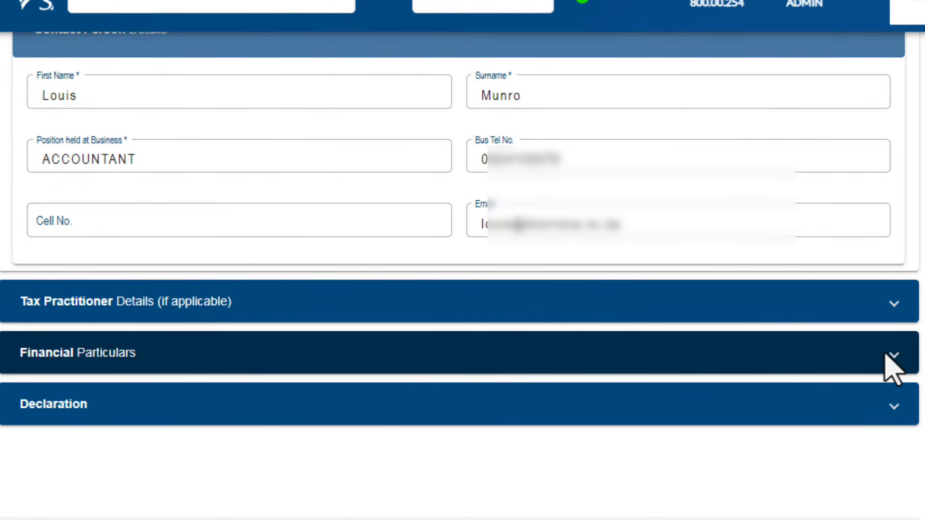
click(894, 370)
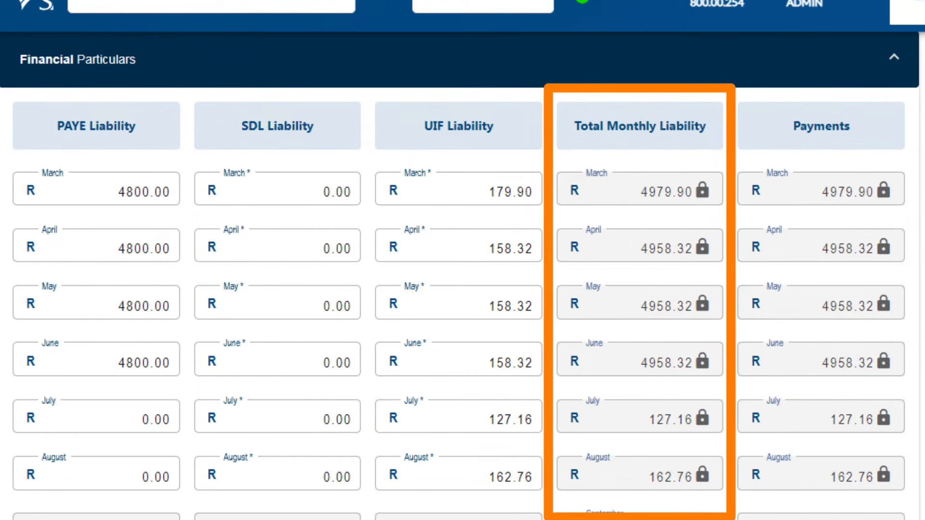
- Scroll through the return to confirm declared liability R 20144.78 and R 0.00 due either way
mouse_move(825, 205)
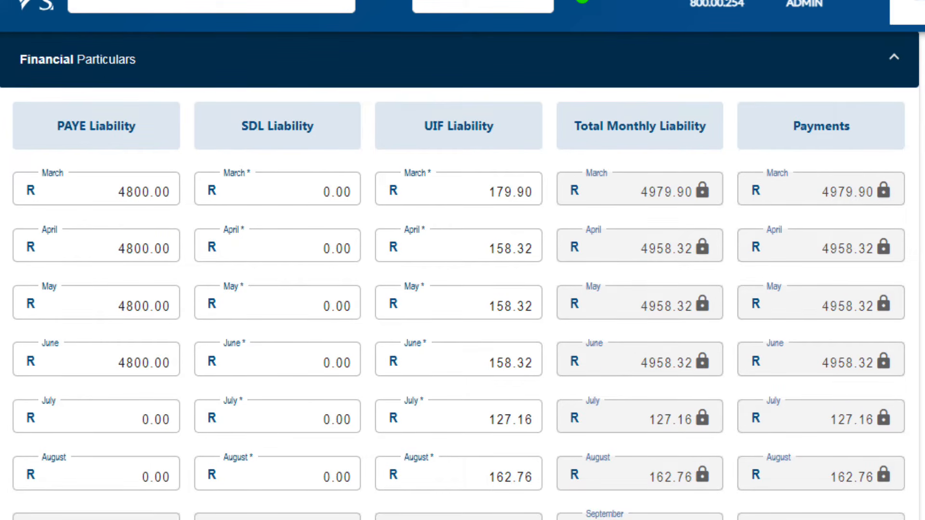
scroll(460, 282, down, 2)
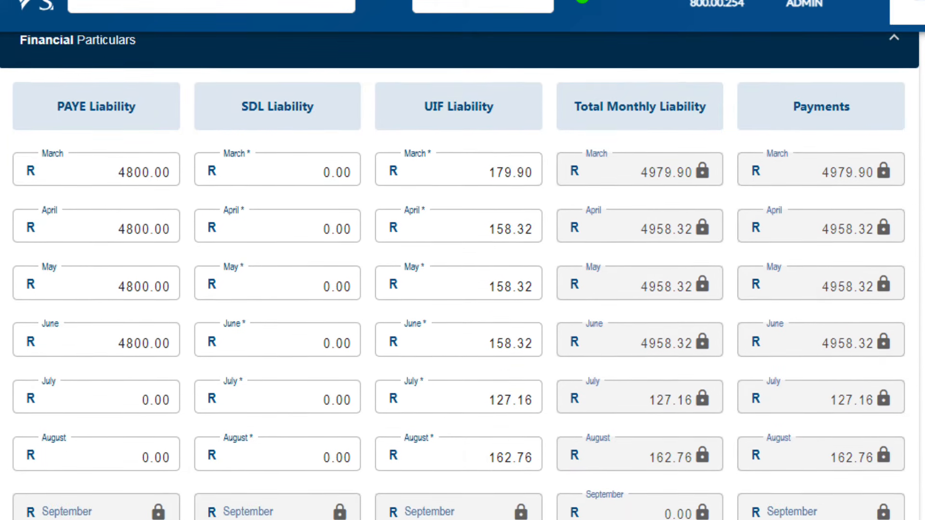
scroll(460, 283, down, 4)
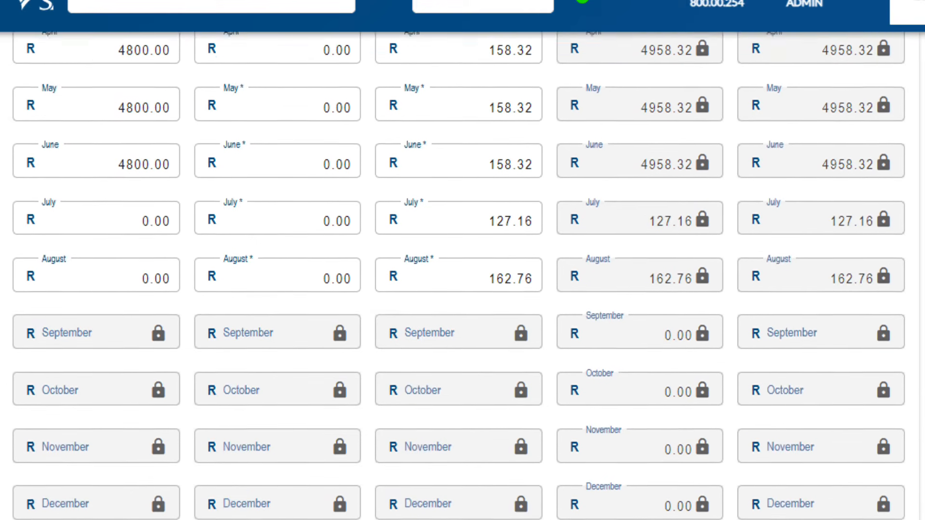
scroll(460, 283, down, 3)
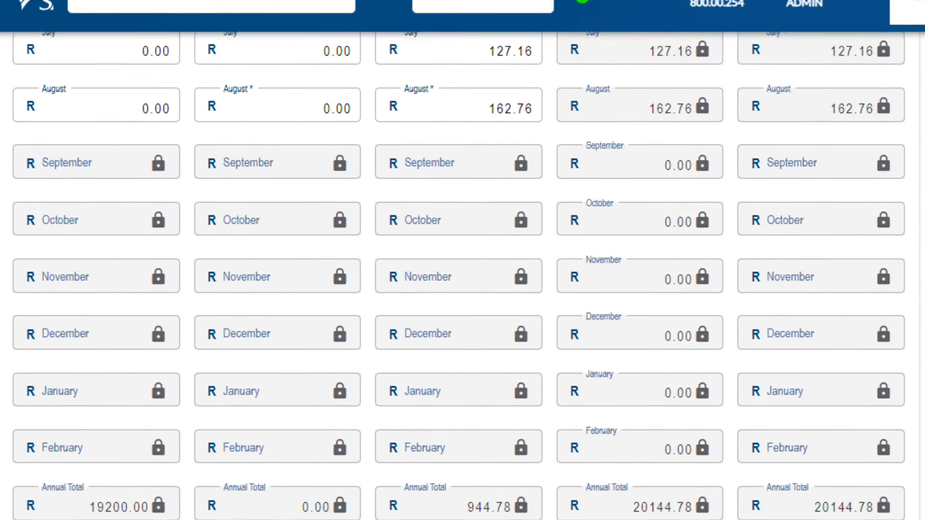
scroll(459, 282, down, 4)
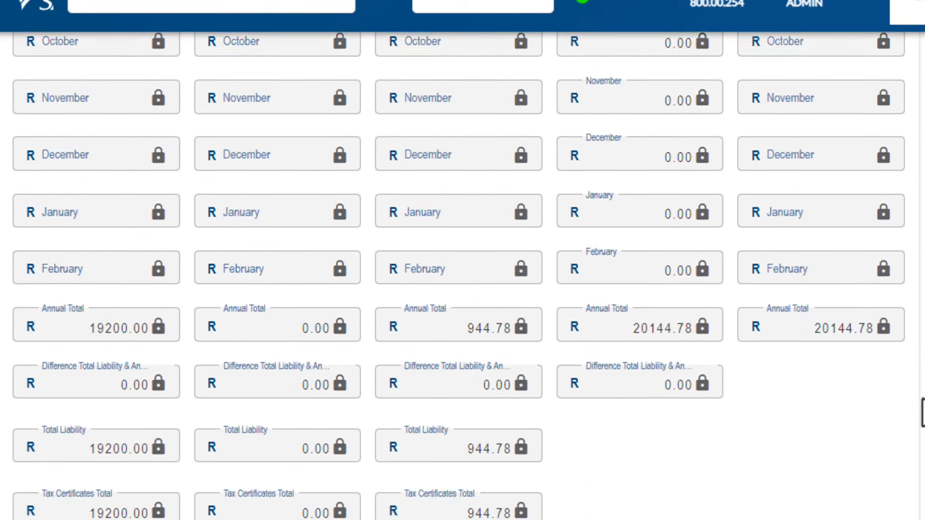
scroll(459, 282, down, 1)
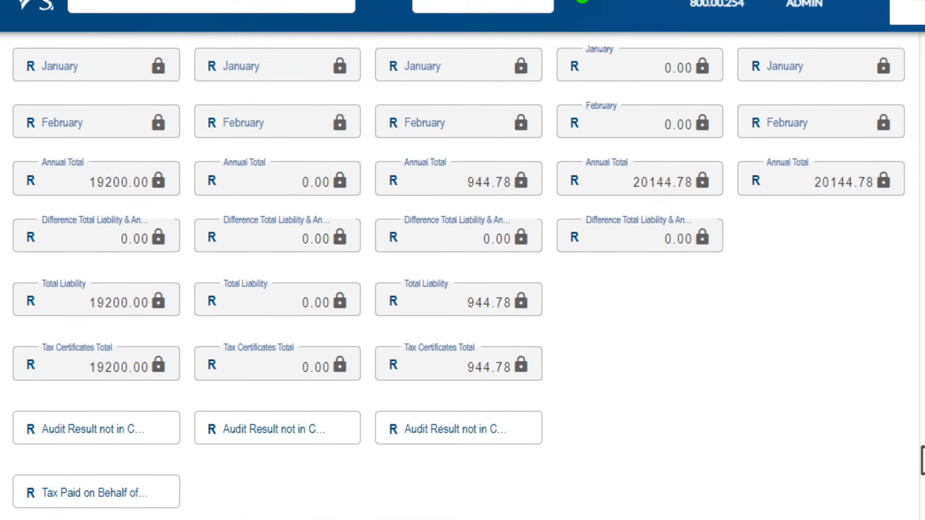
scroll(459, 282, down, 1)
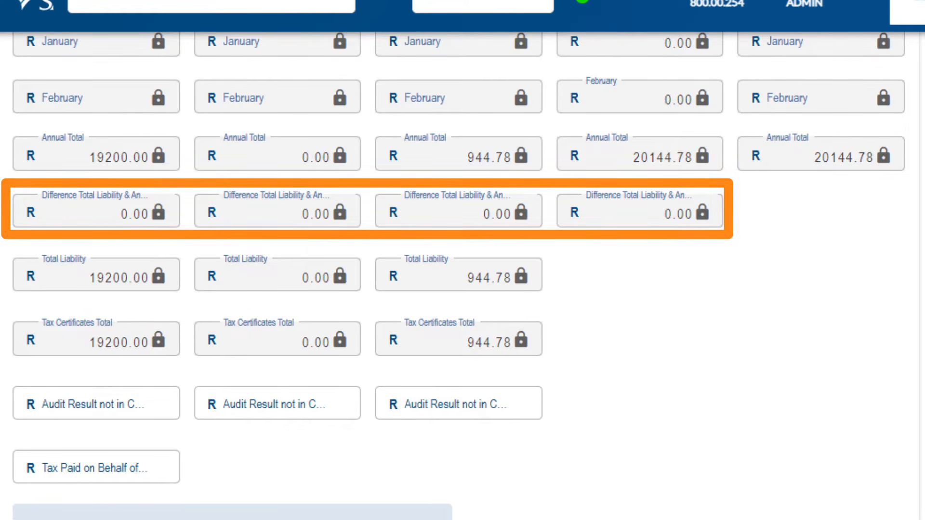
scroll(463, 276, down, 3)
scroll(462, 277, down, 4)
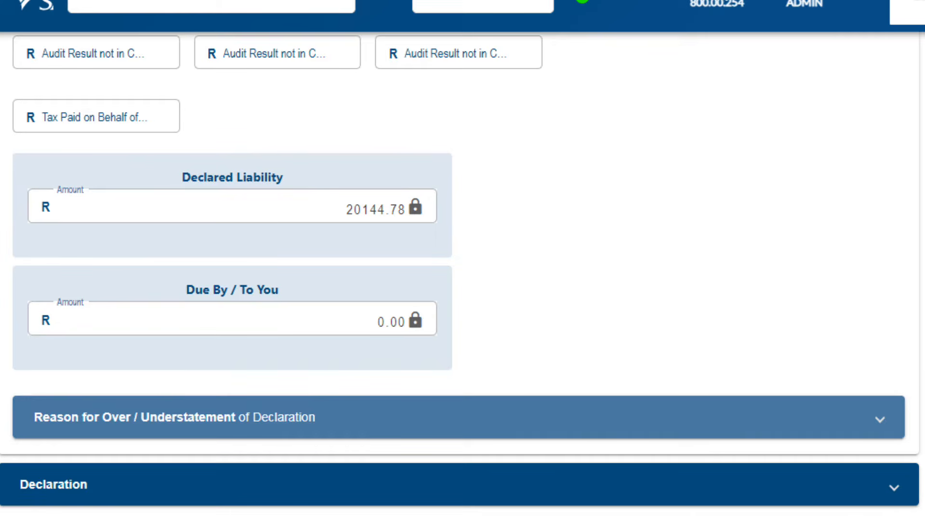
scroll(462, 289, up, 5)
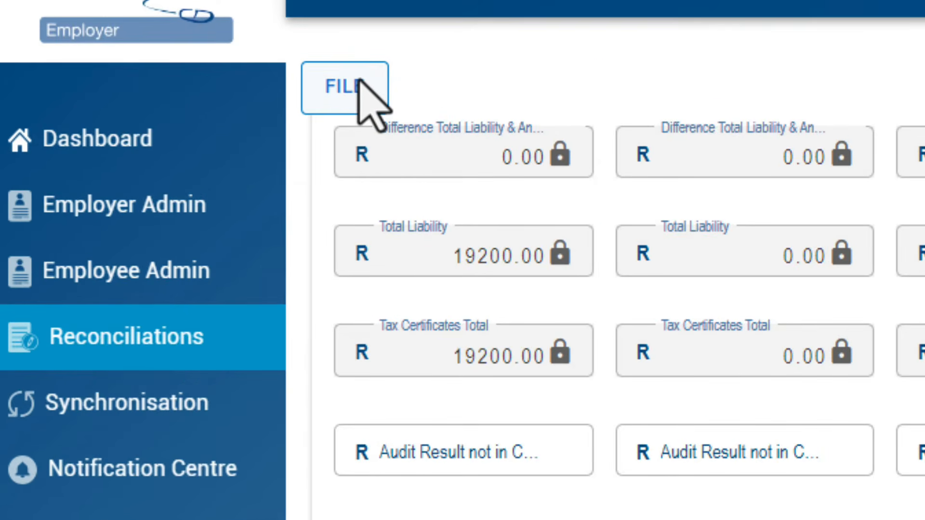
- File and close the EMP501 return so it shows Ready To File with PAYE R19,200.00
click(241, 150)
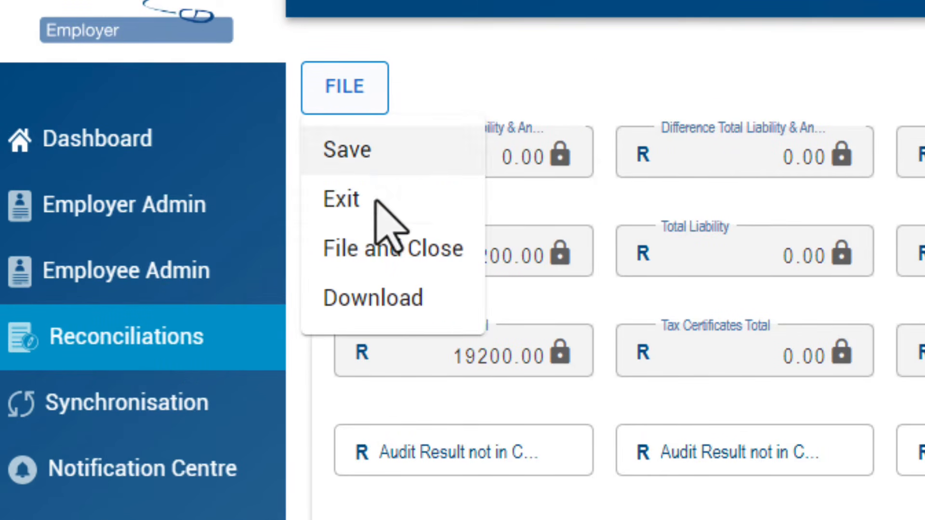
click(377, 243)
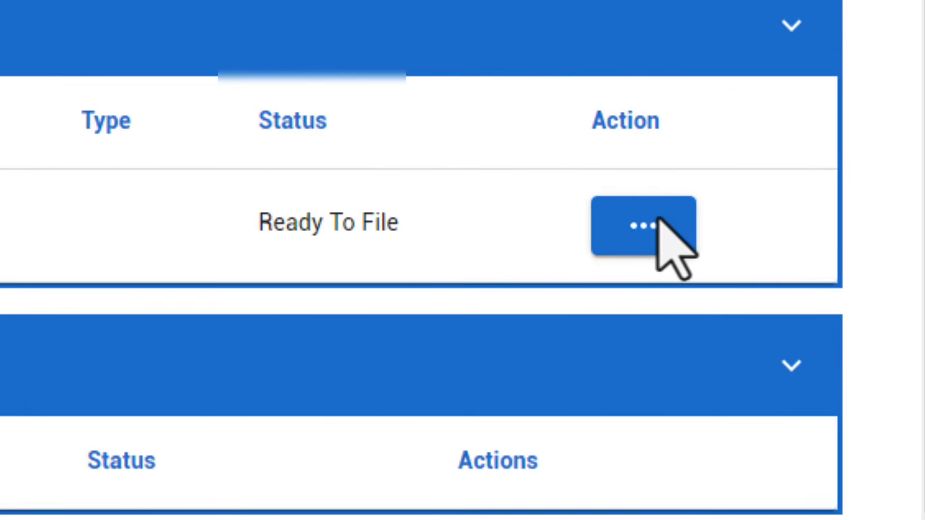
- Submit the ready-to-file EMP501 return to SARS, authorising with the eFiling password
click(641, 241)
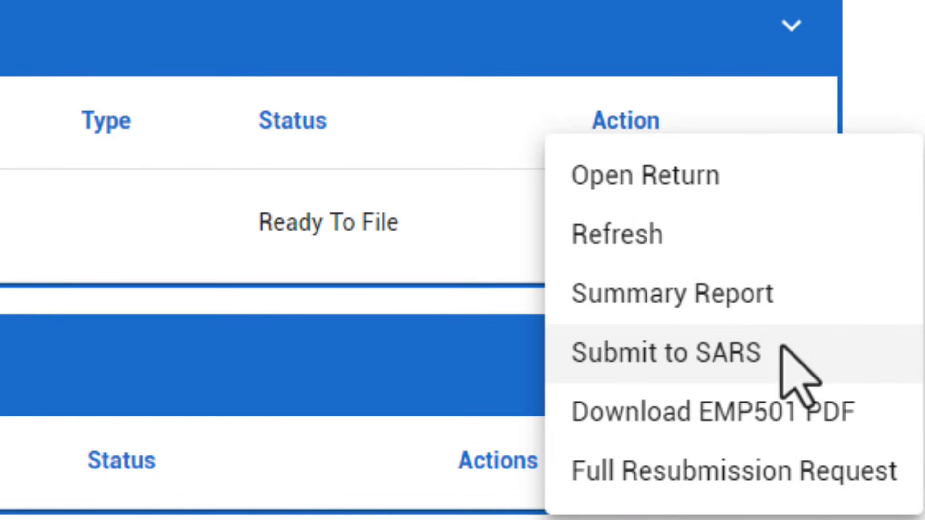
click(786, 354)
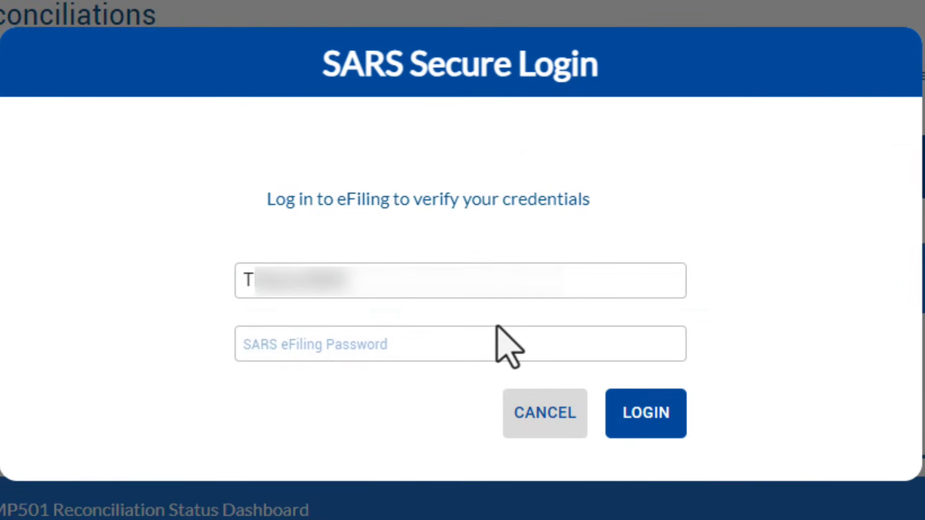
click(499, 345)
text(••••••••)
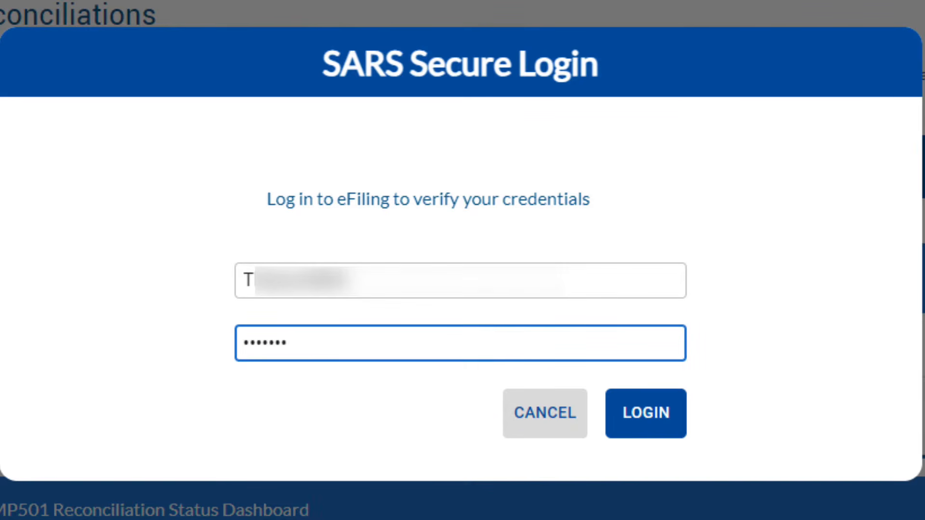
click(651, 419)
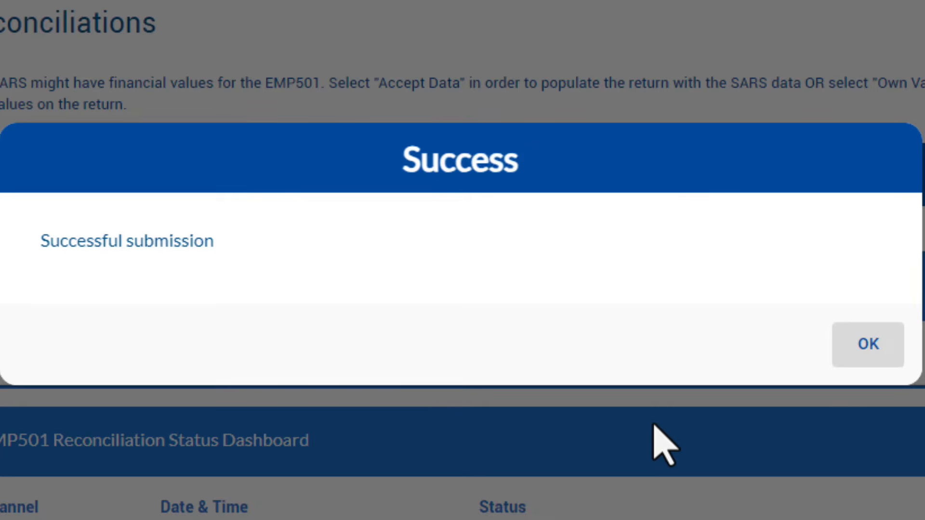
click(885, 333)
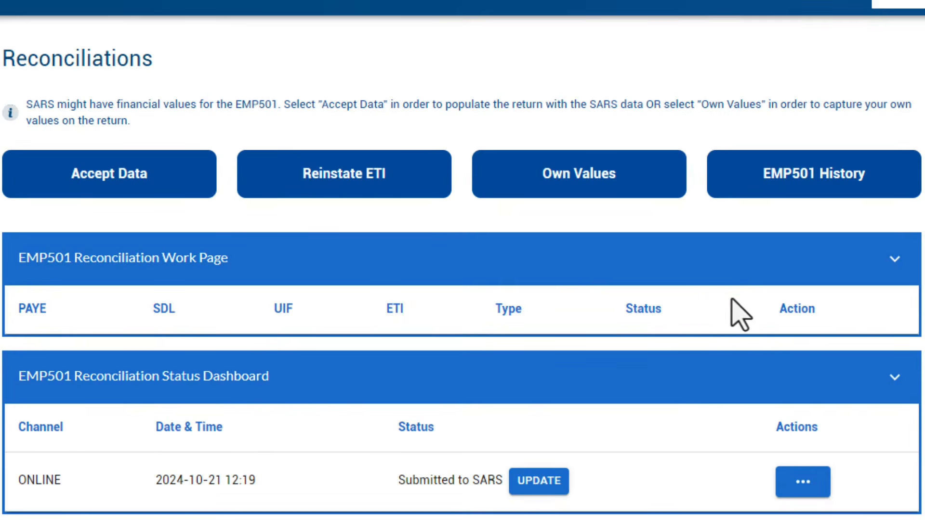
scroll(754, 309, down, 1)
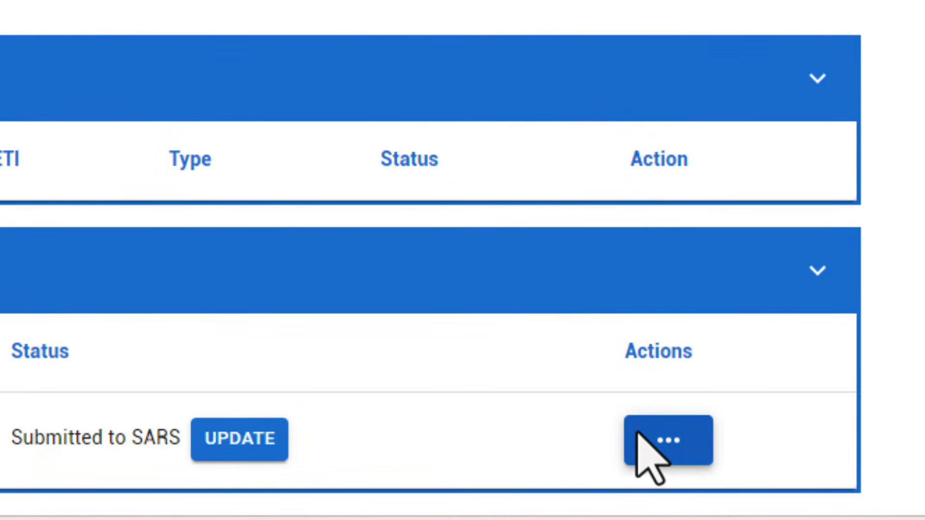
- Export all IRP5/IT3(a) certificate PDFs for the submitted return as a zip in Downloads
click(730, 455)
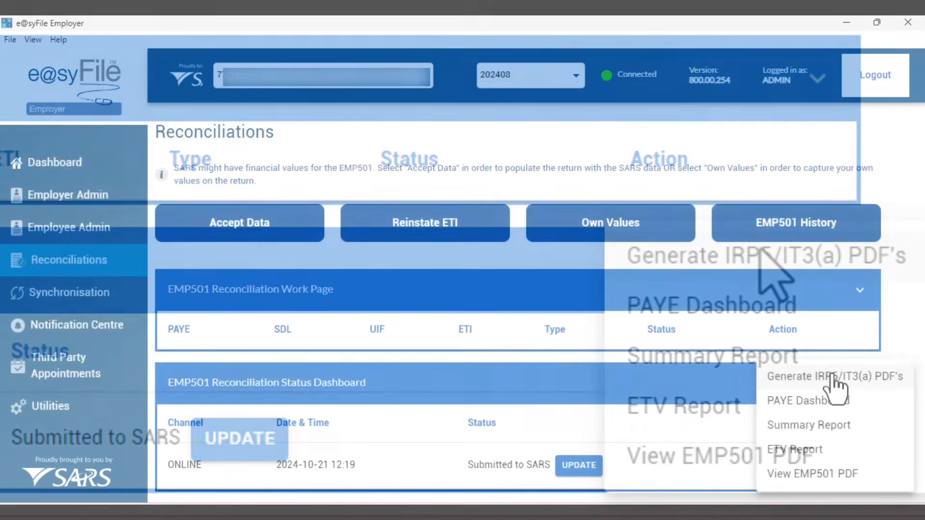
click(762, 255)
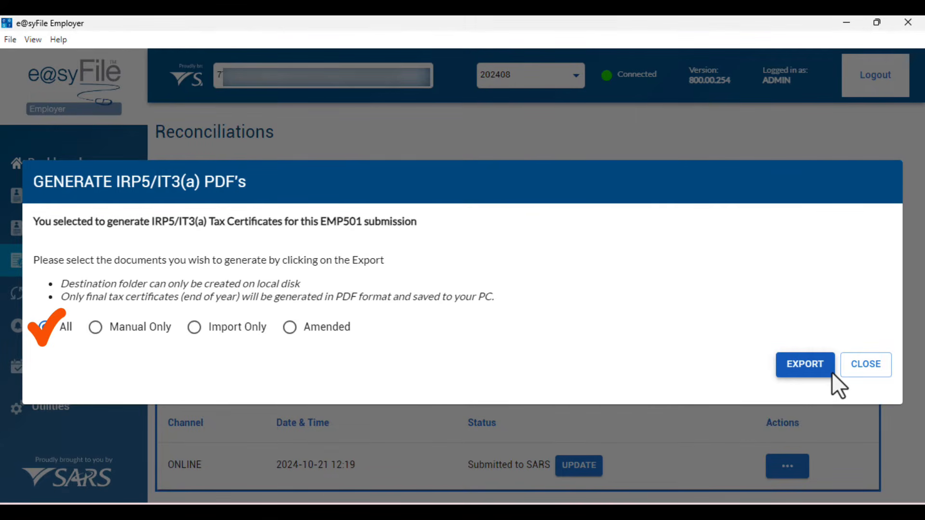
click(832, 372)
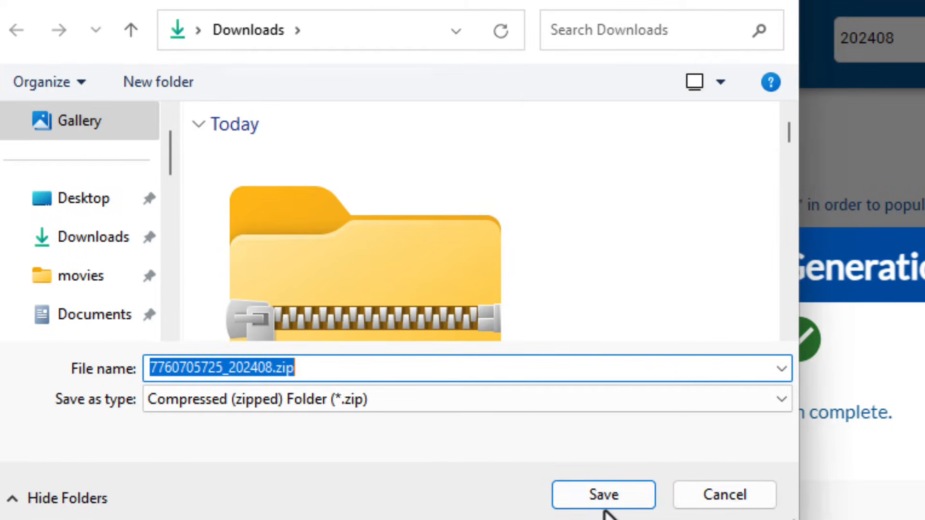
click(602, 496)
click(877, 376)
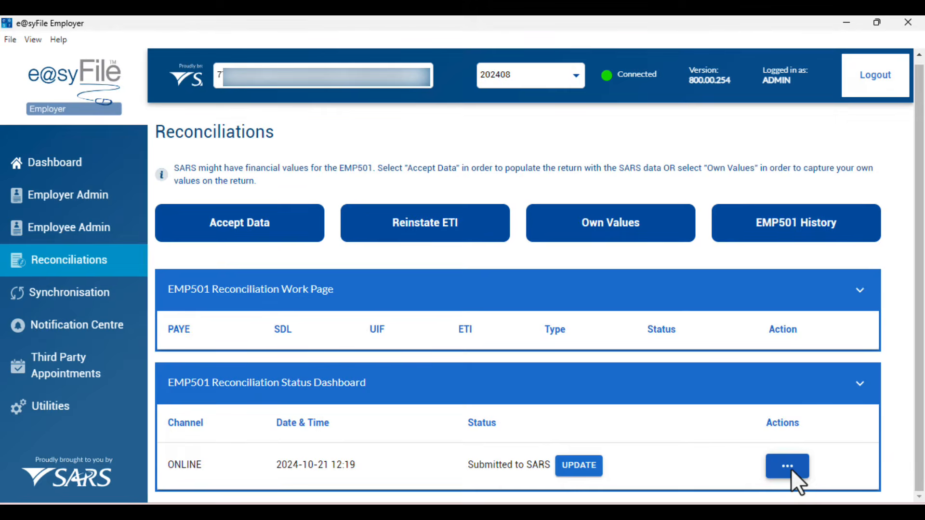
- Open the PAYE Dashboard and check Certificates and Account Summary all equal R 20 144.78
click(791, 469)
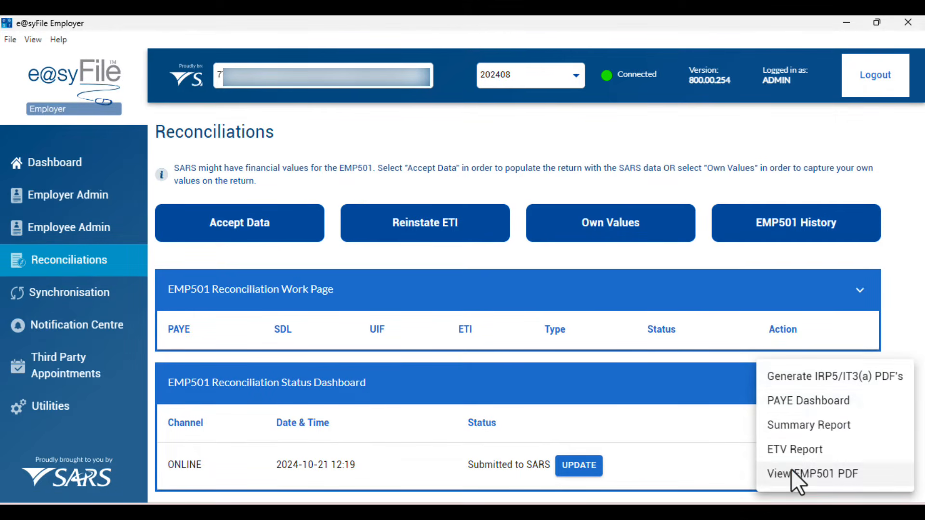
click(828, 396)
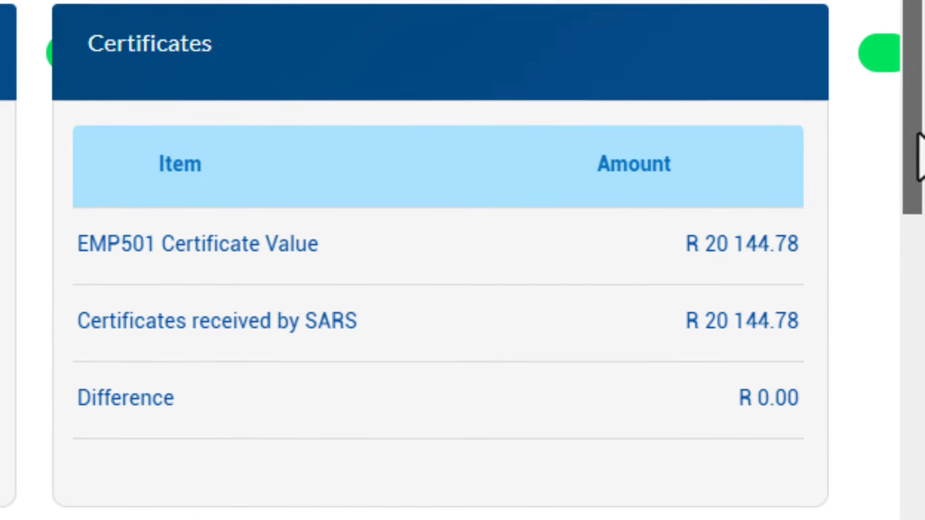
drag(918, 135, 916, 213)
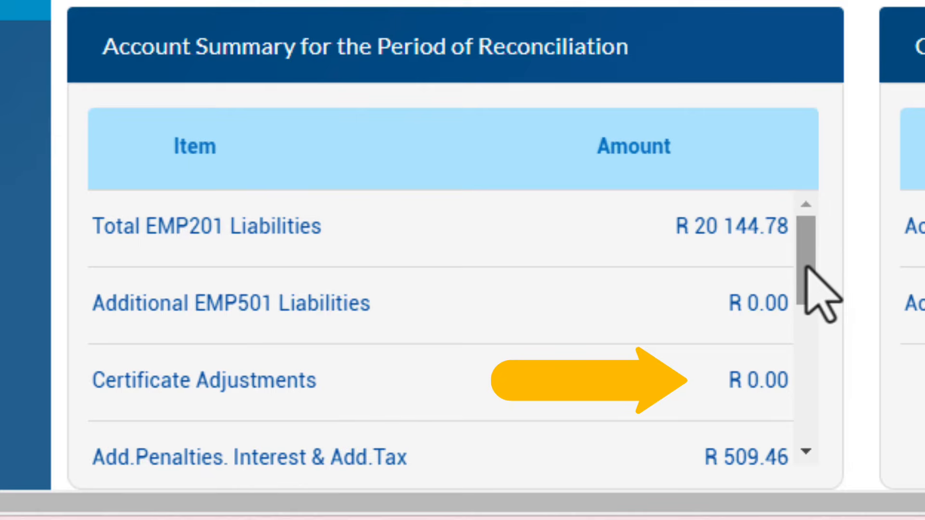
drag(805, 267, 806, 331)
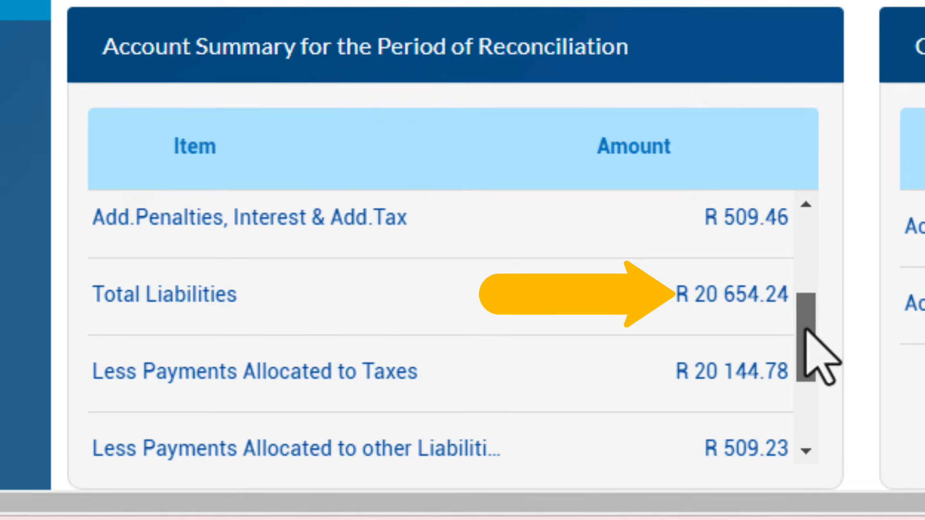
drag(806, 330, 806, 356)
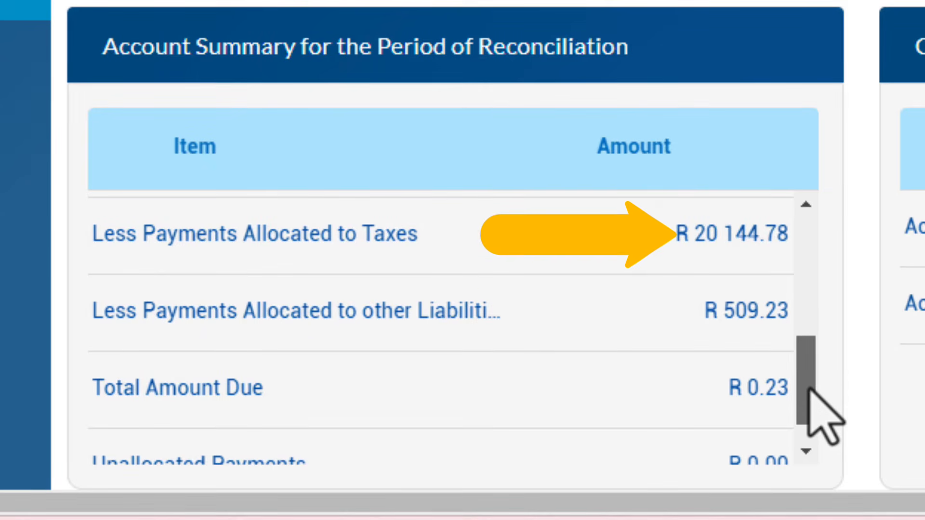
drag(809, 389, 811, 412)
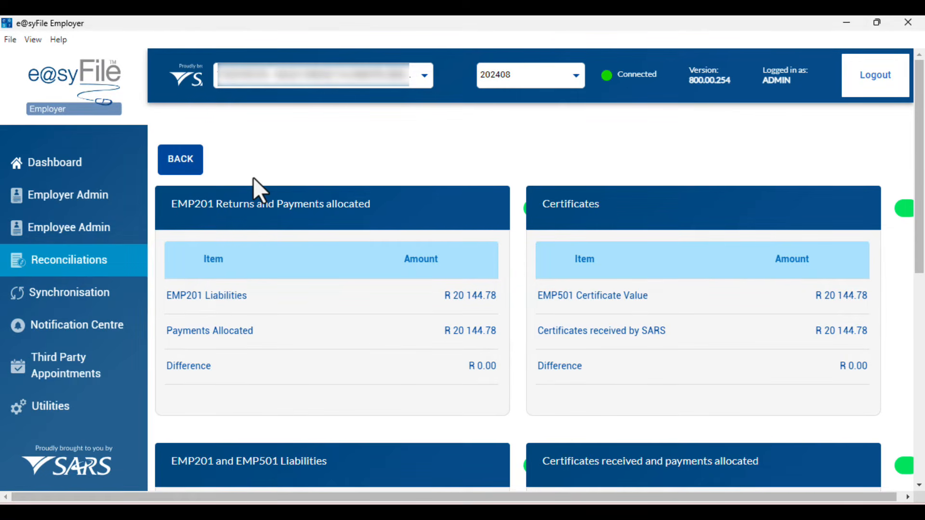
- Review the 202408 submission history showing Submitted to SARS, then switch to the other employer
click(174, 158)
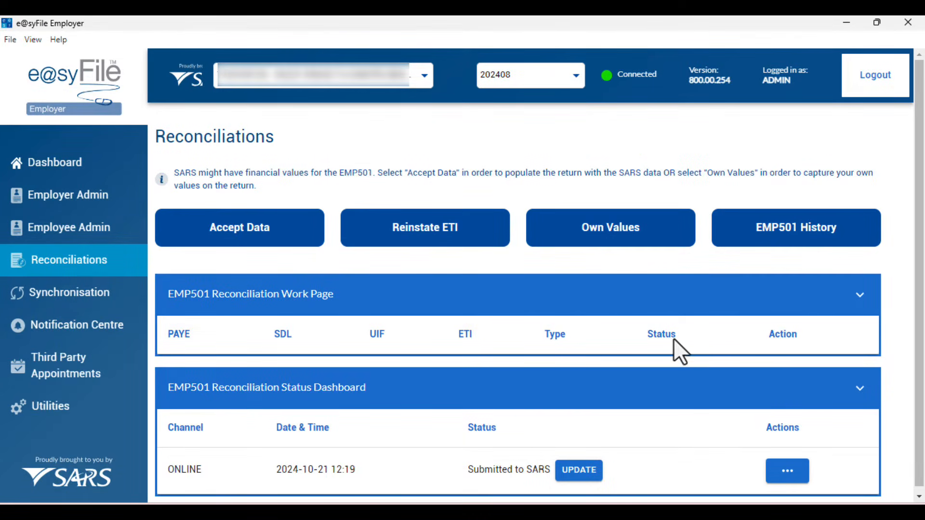
scroll(698, 342, down, 1)
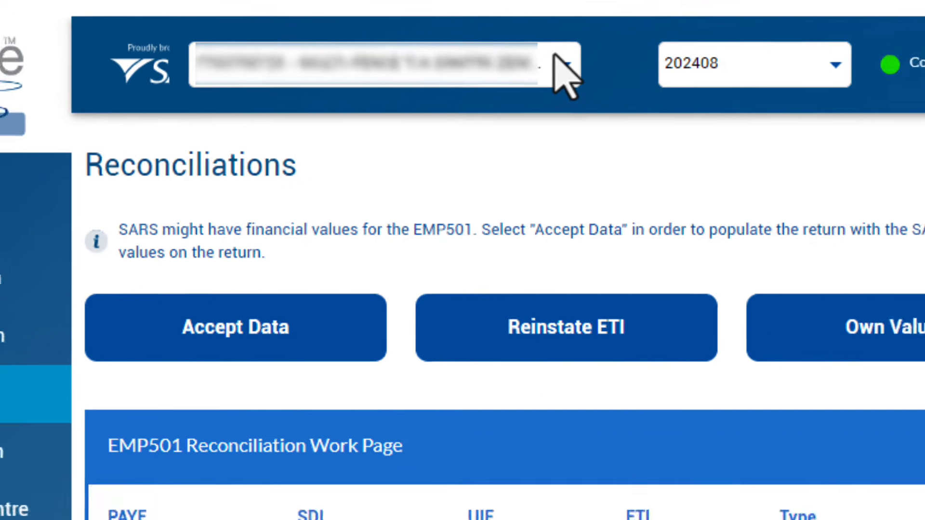
click(589, 61)
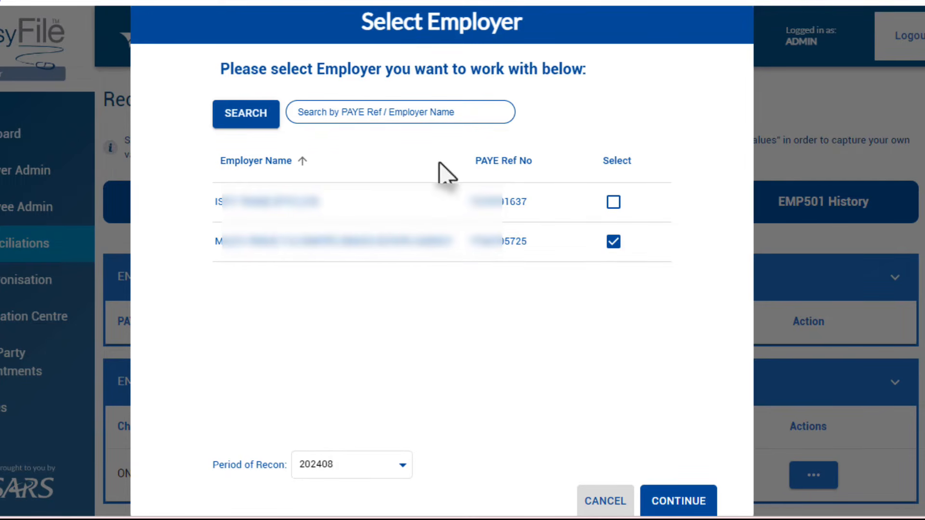
click(613, 202)
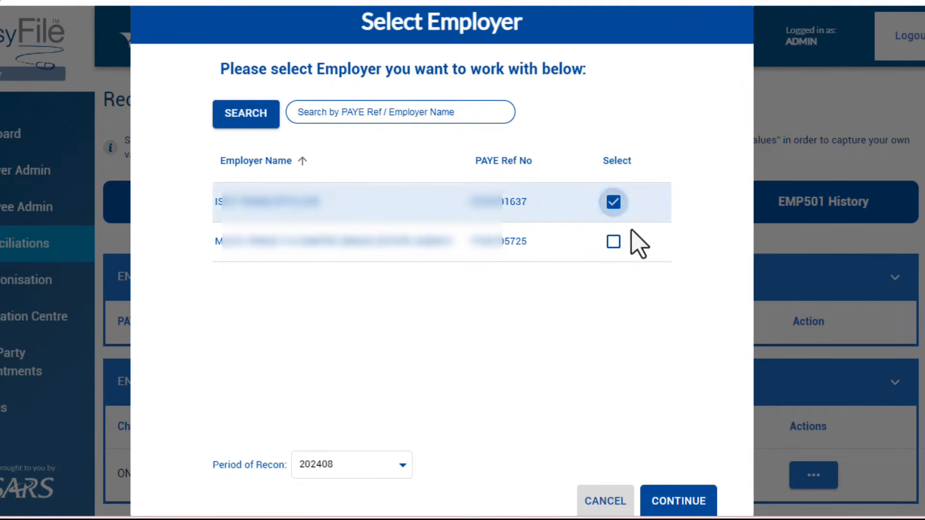
click(702, 501)
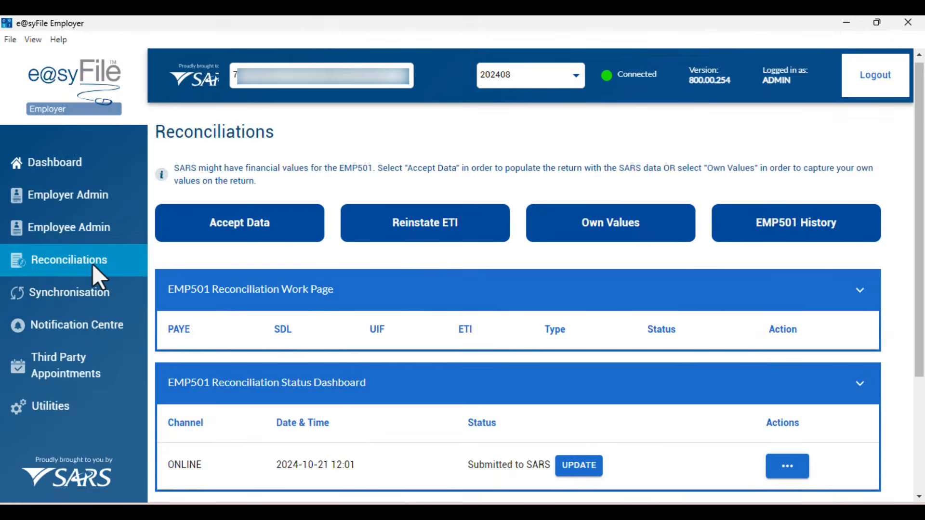
scroll(91, 264, down, 2)
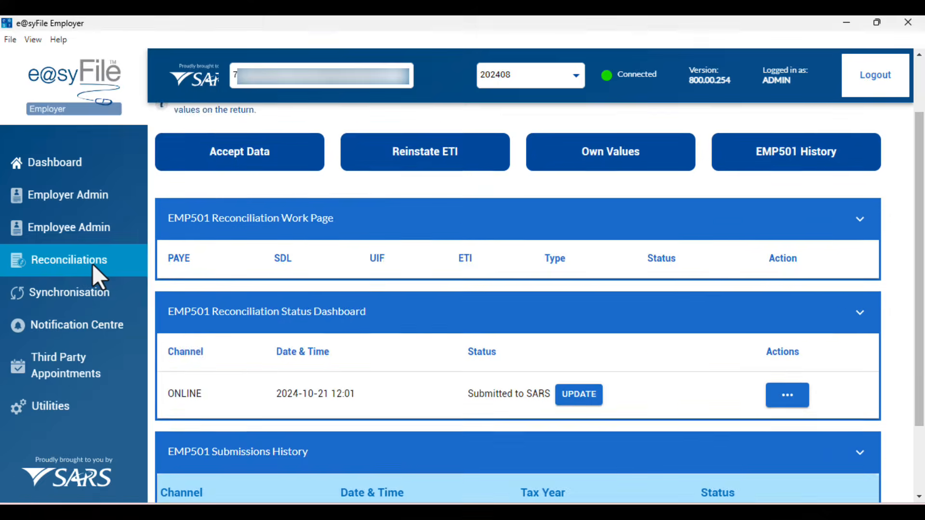
scroll(91, 264, down, 2)
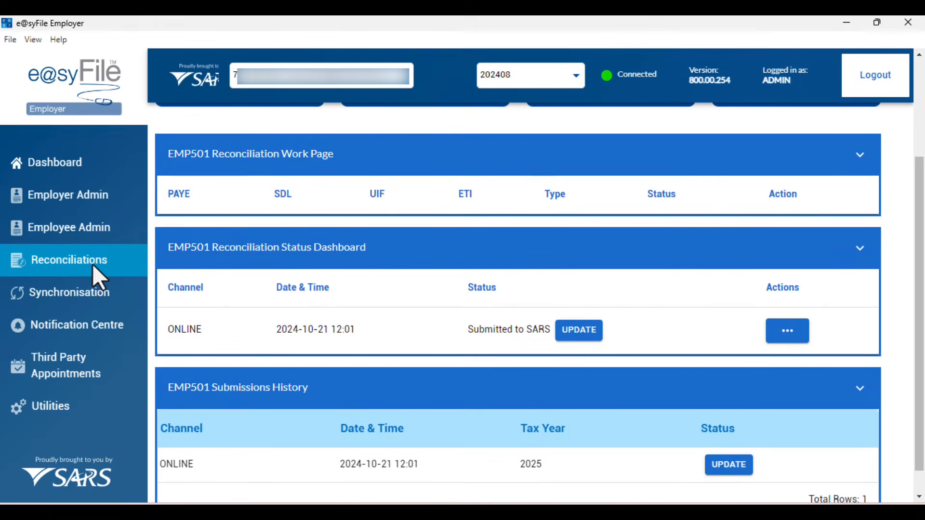
- Open Utilities and look over the database backup options and the e@syFile user list
click(71, 409)
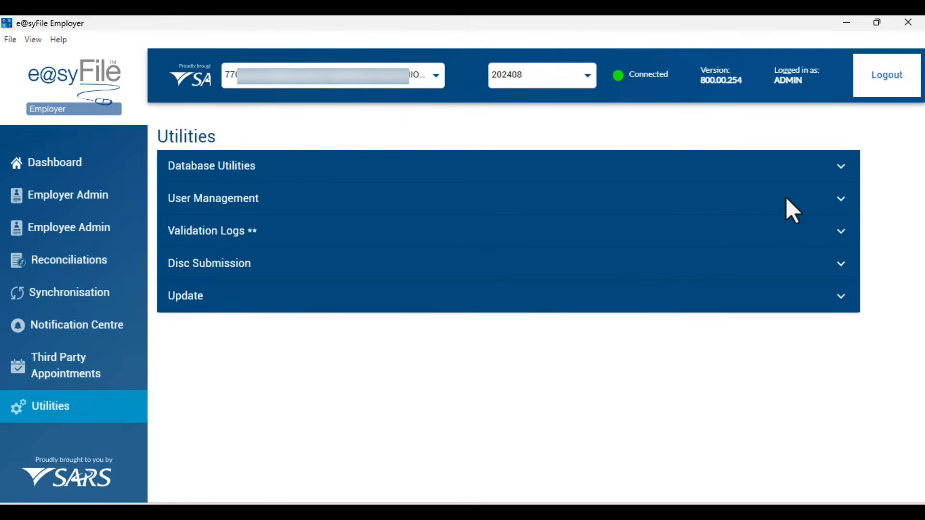
click(839, 168)
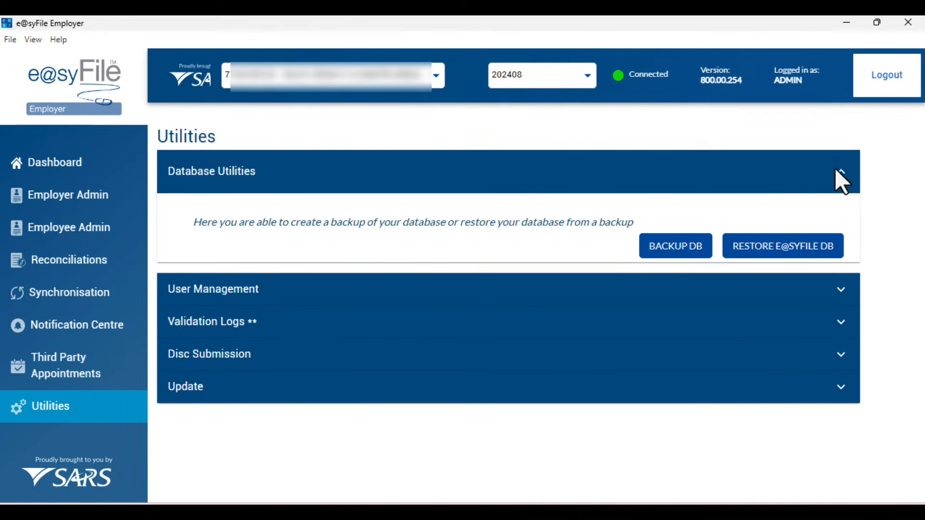
click(836, 284)
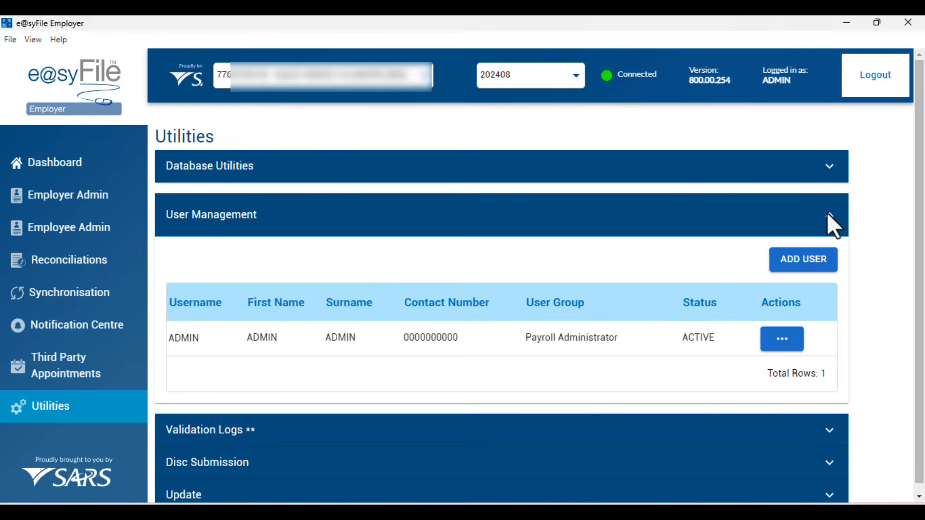
click(827, 212)
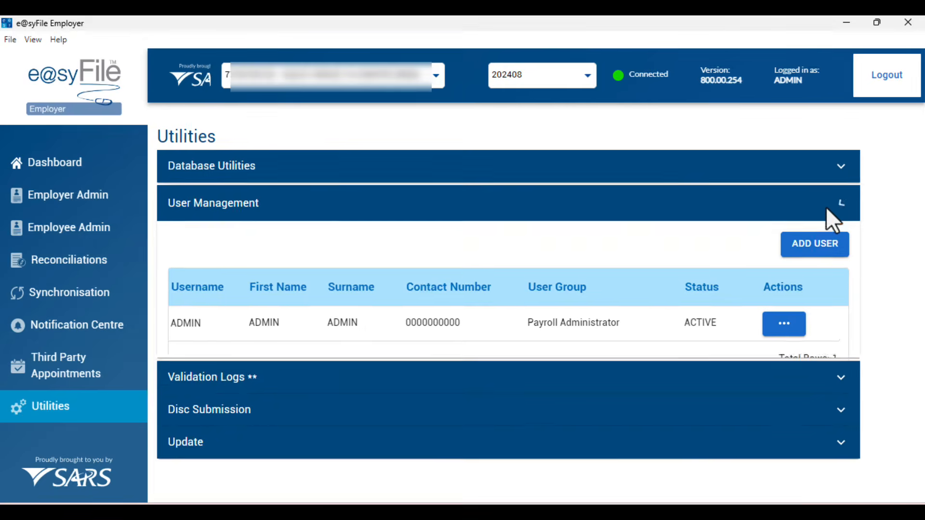
- Review the validation logs showing both Mid_2025.txt imports as PASSED - IMPORTED
click(841, 232)
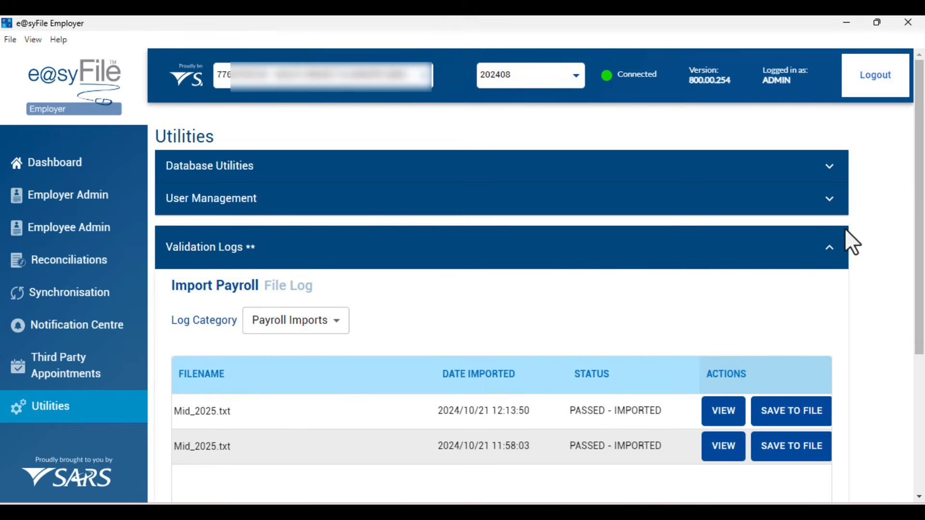
scroll(773, 340, down, 4)
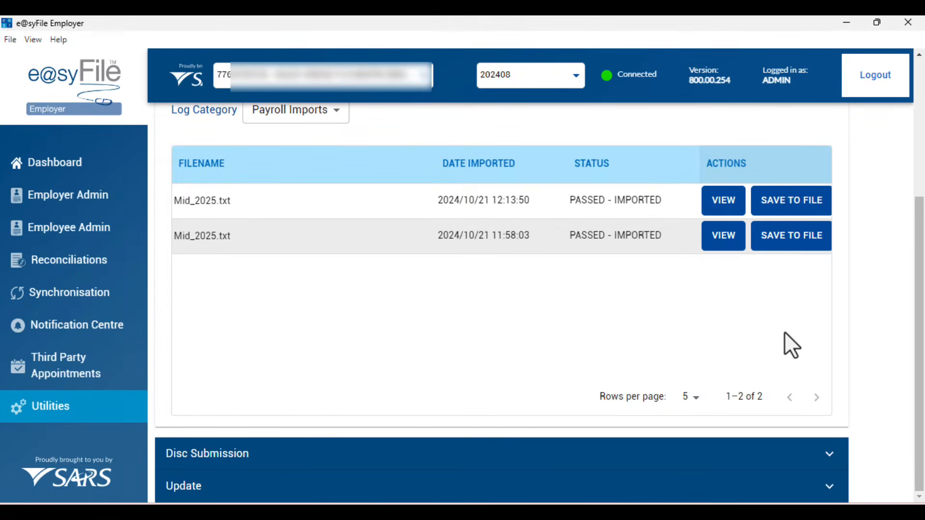
scroll(784, 332, up, 3)
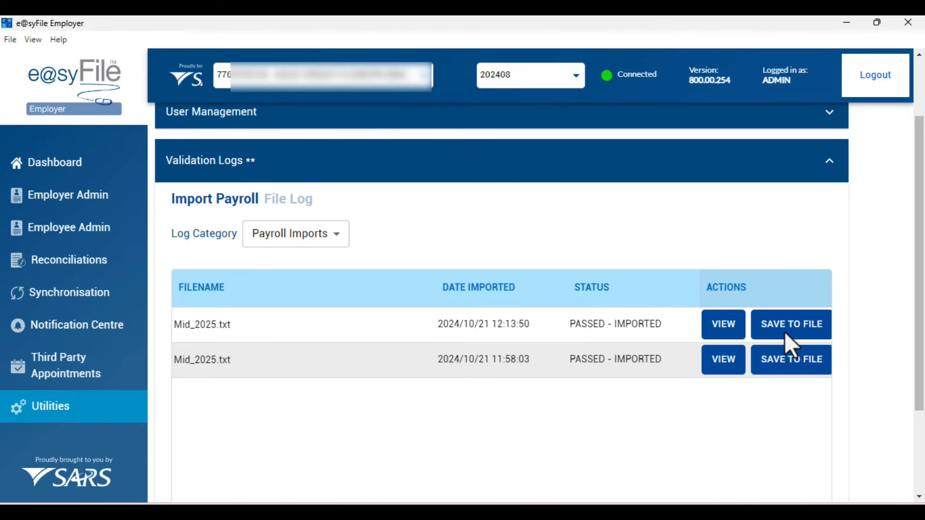
scroll(819, 289, up, 2)
click(826, 238)
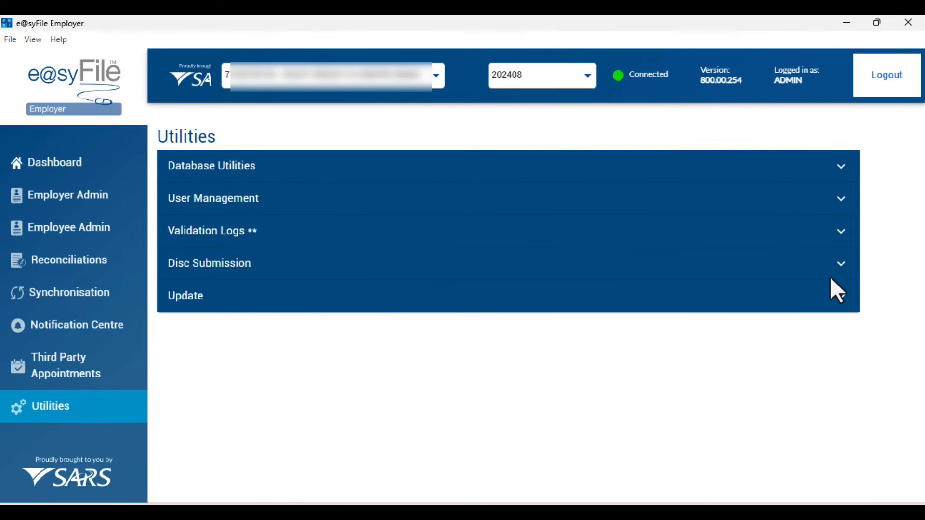
- Confirm version 800.00.254 has no updates, return to the Dashboard, and save the error report
click(839, 291)
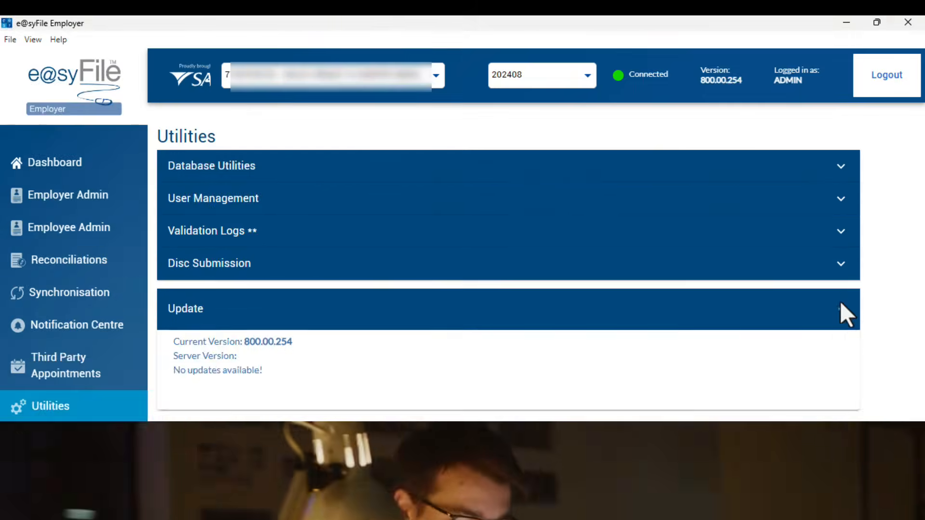
click(840, 309)
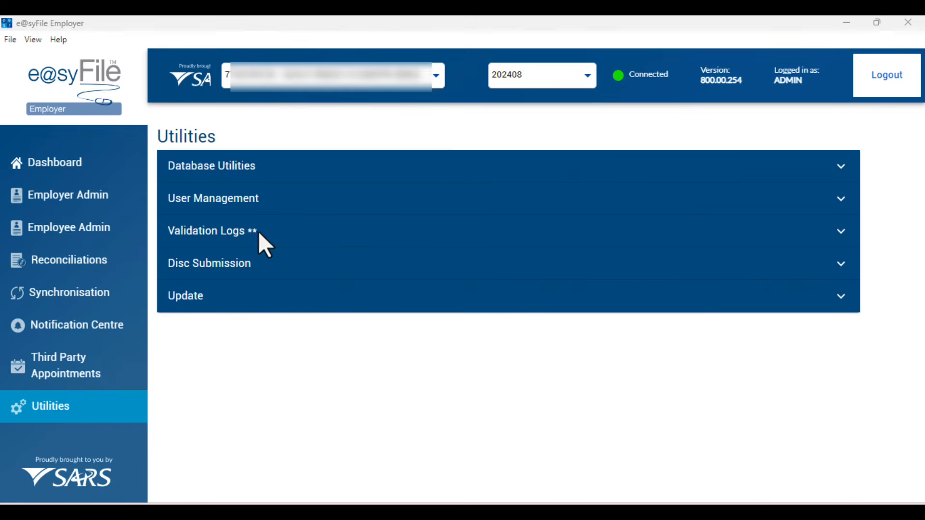
click(93, 165)
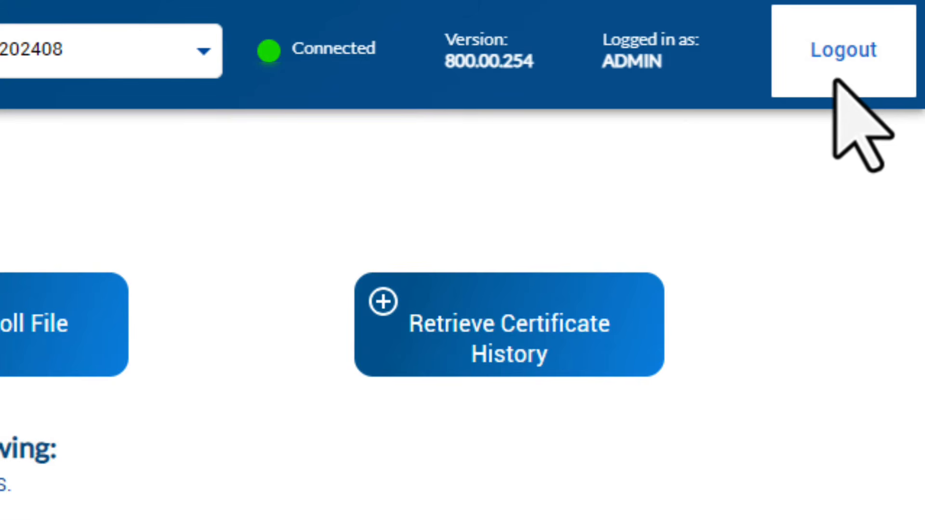
click(844, 50)
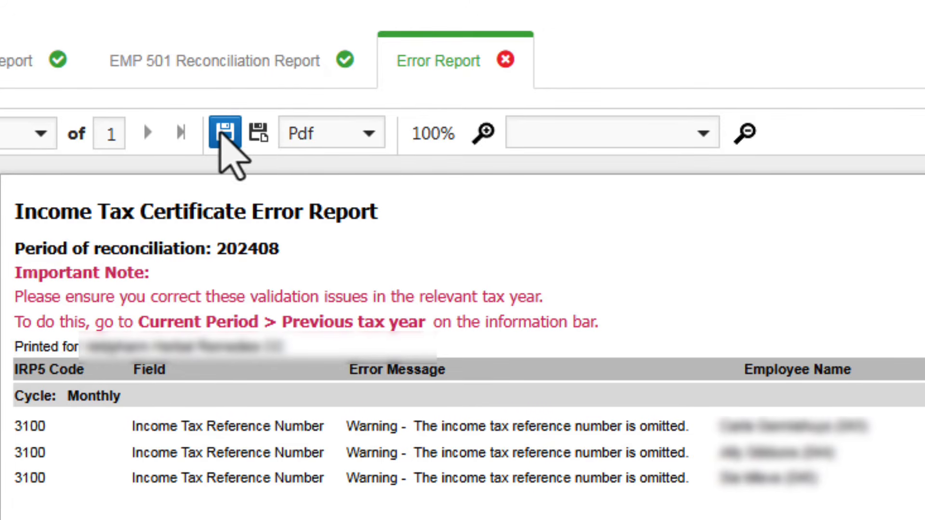
click(224, 133)
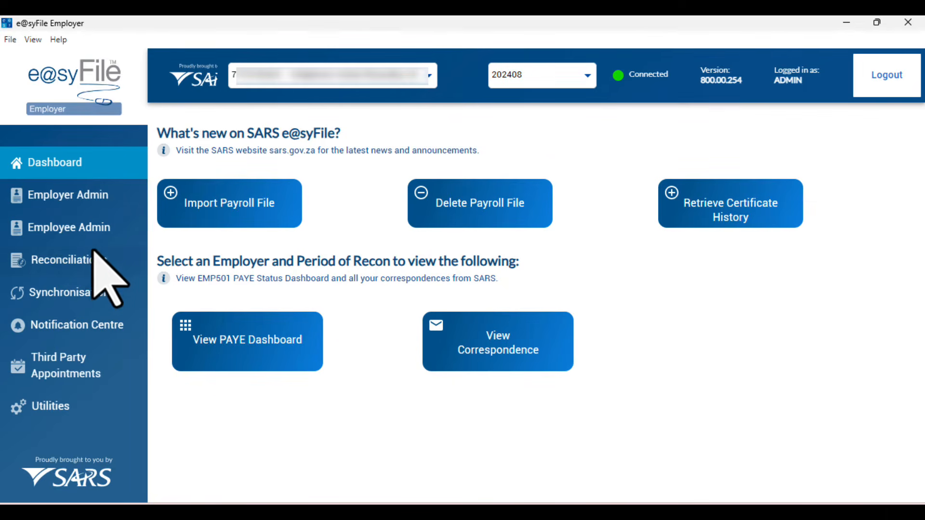
- Open an employee's details from Employee Admin for the selected period
click(79, 229)
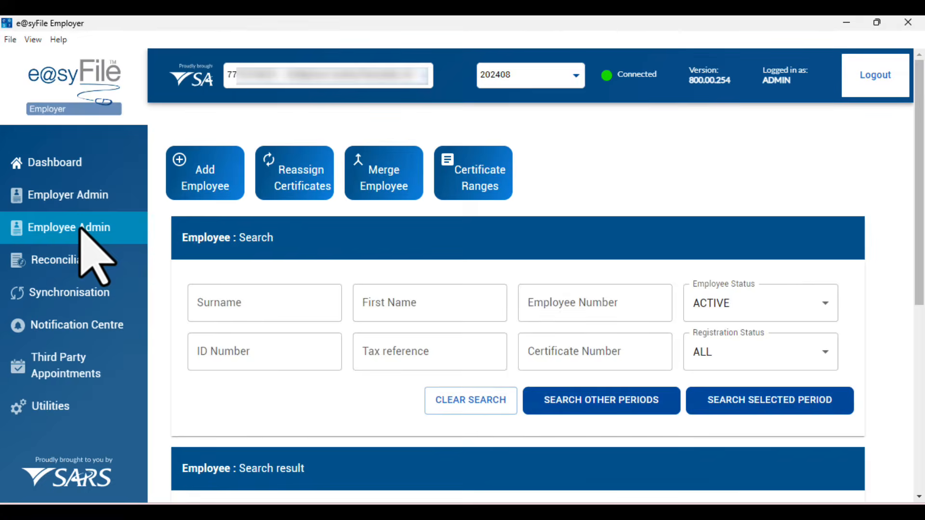
click(718, 401)
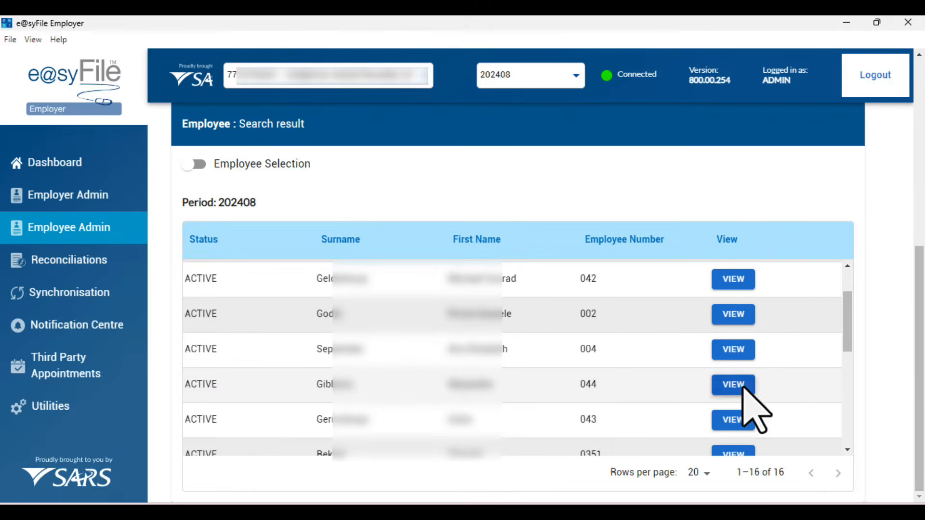
click(740, 385)
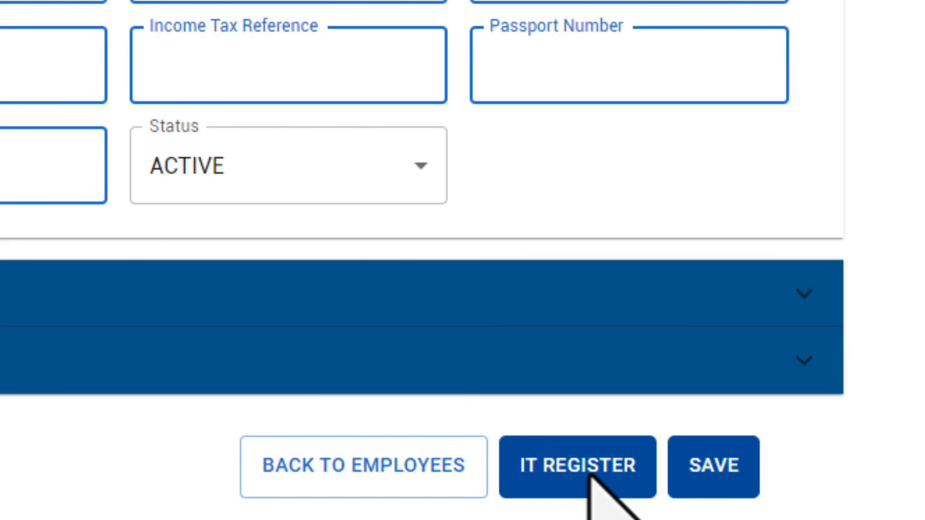
- Run IT Register with the eFiling login, confirming SARS registration, and save the employee's details
click(542, 458)
click(460, 336)
text(•)
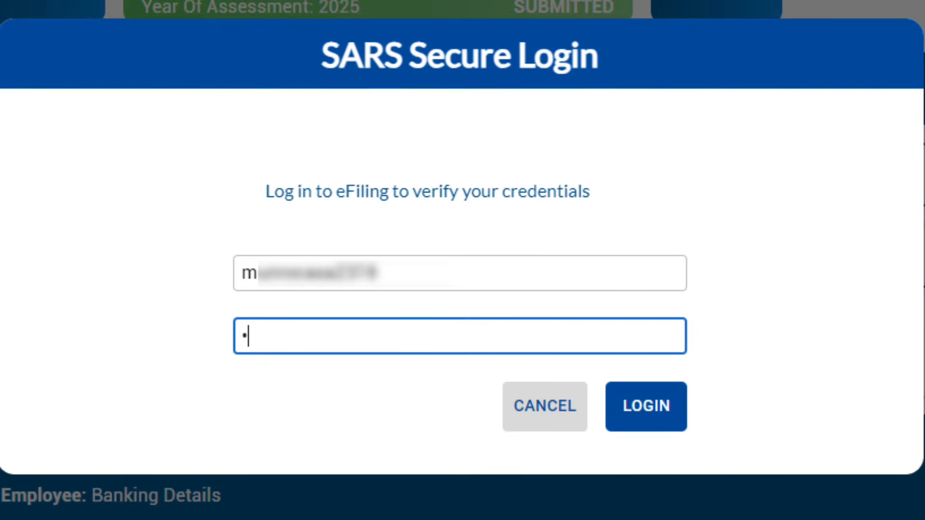
text(•••••••••••)
click(664, 419)
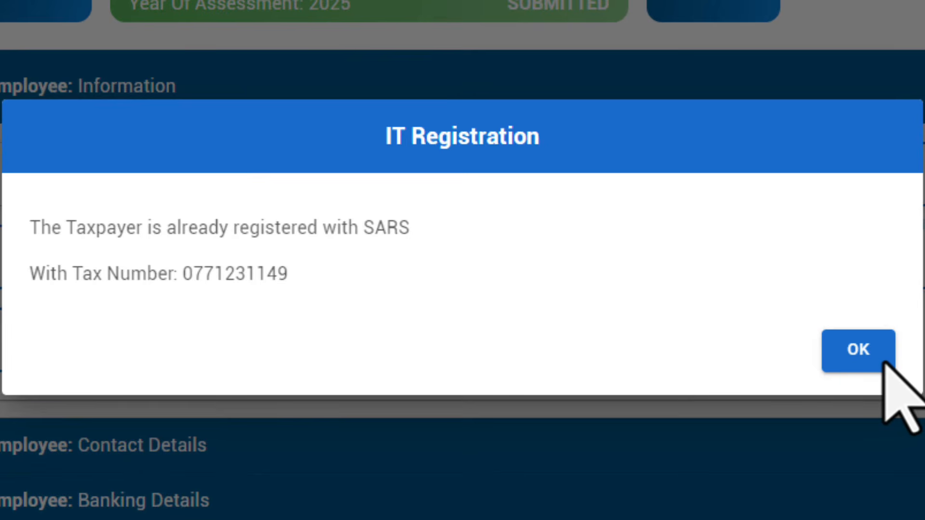
click(874, 340)
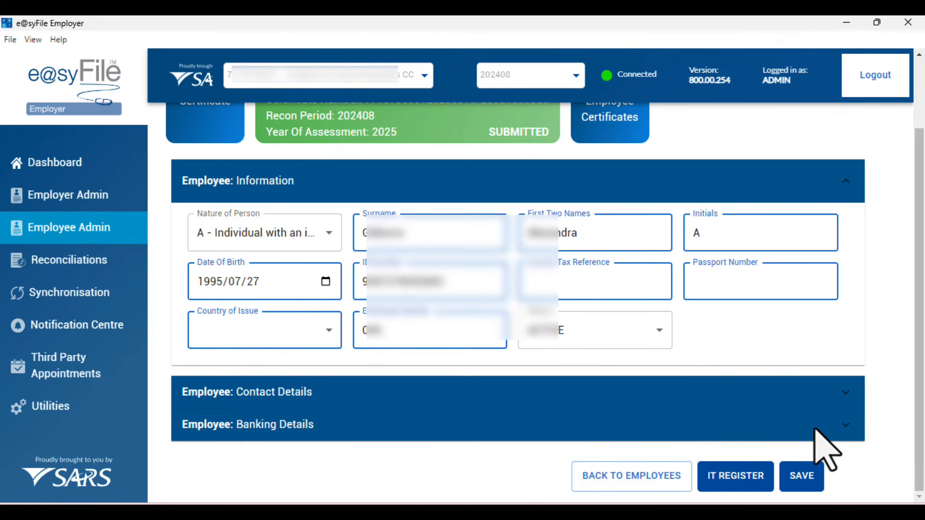
click(805, 475)
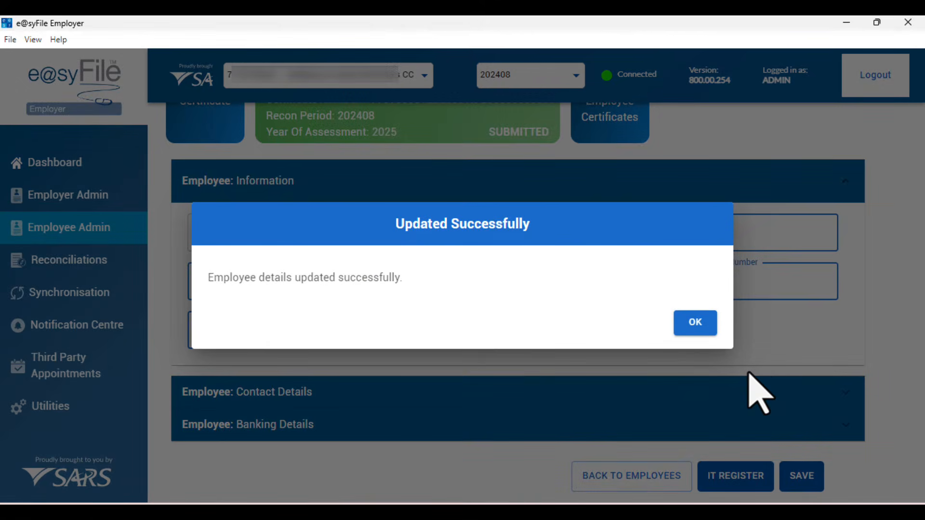
click(704, 321)
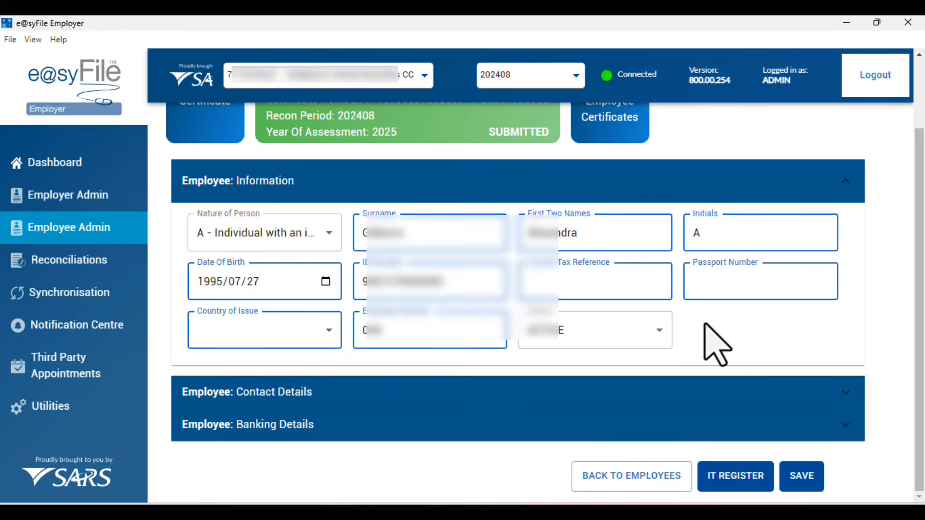
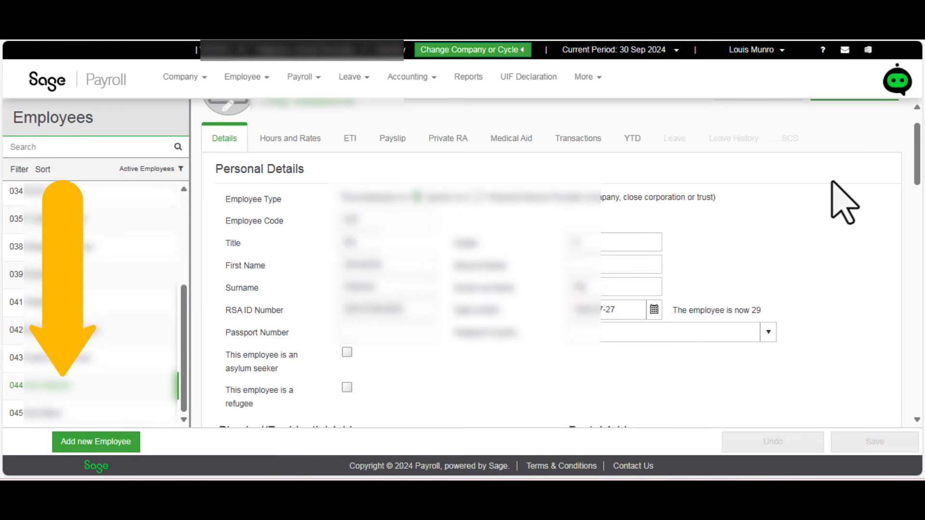
- Enter employee 044's income tax number under Tax Directives and save the record
scroll(843, 201, down, 15)
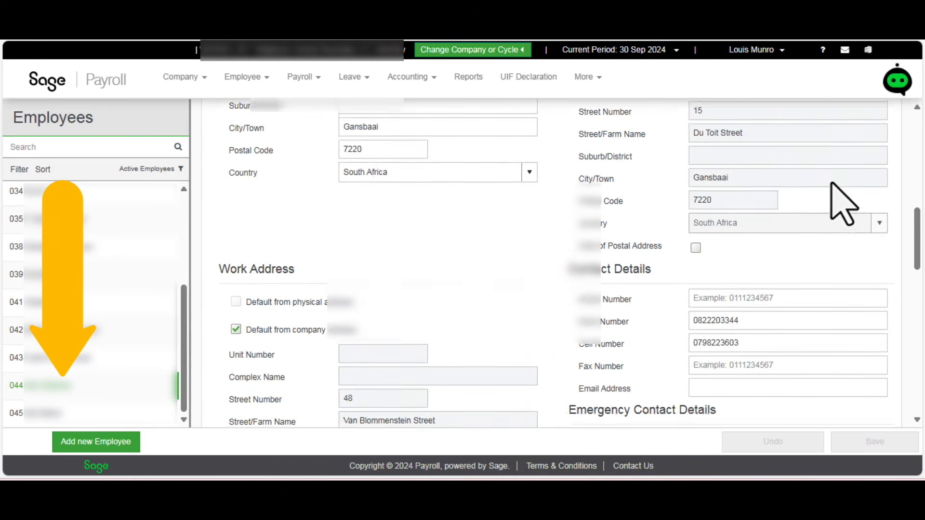
scroll(843, 201, down, 3)
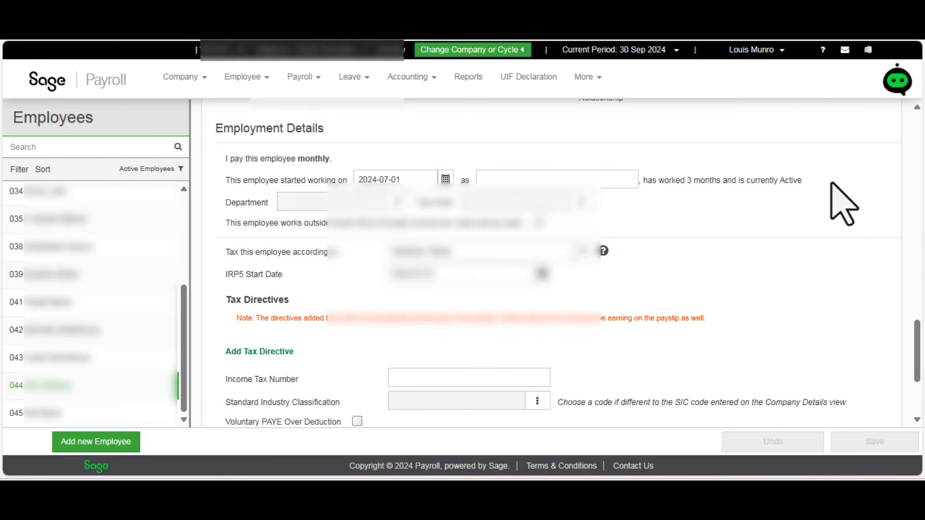
scroll(832, 183, down, 4)
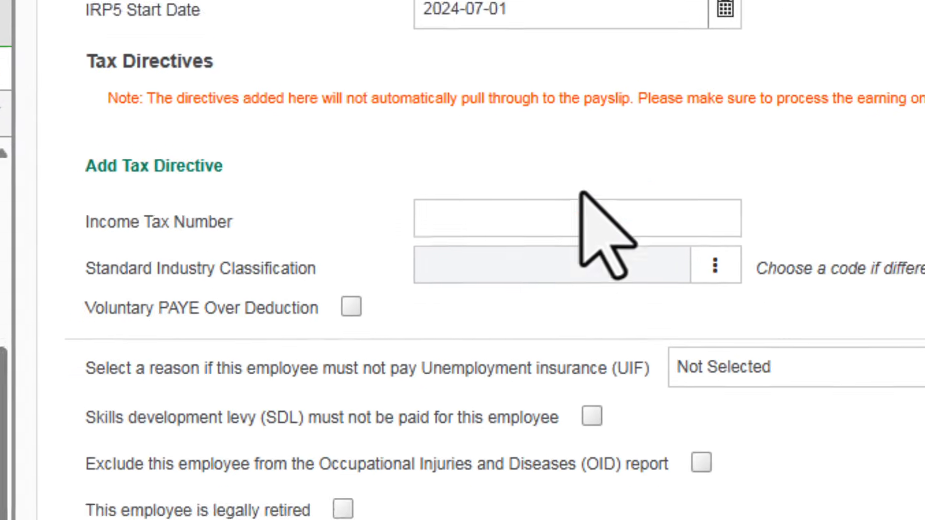
click(448, 229)
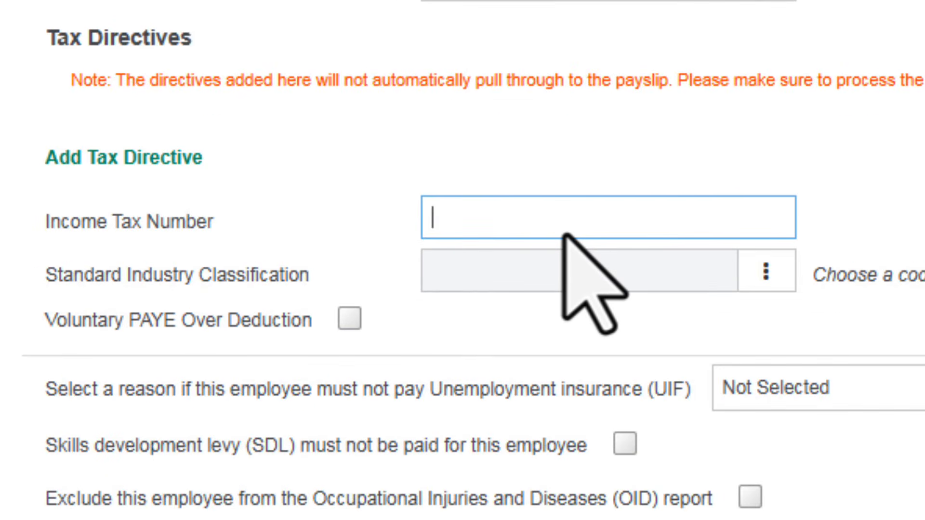
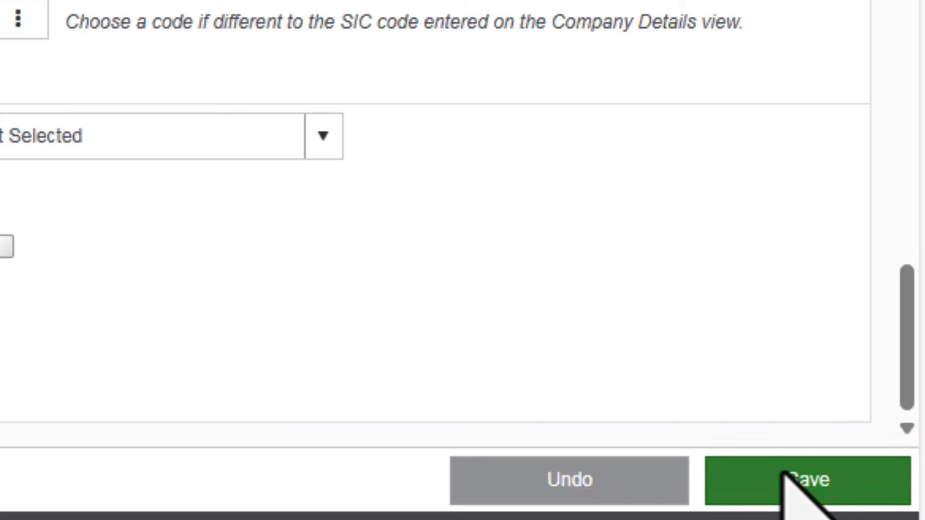
click(786, 477)
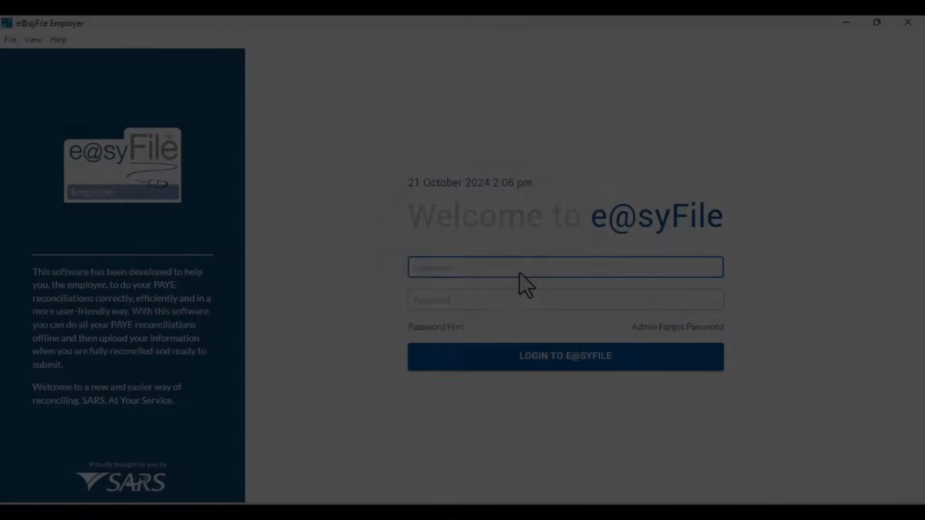
- Log in to e@syFile as ADMIN with the account password and go to Employer Admin
text(ADMIN)
key(Tab)
text(•••••••••••)
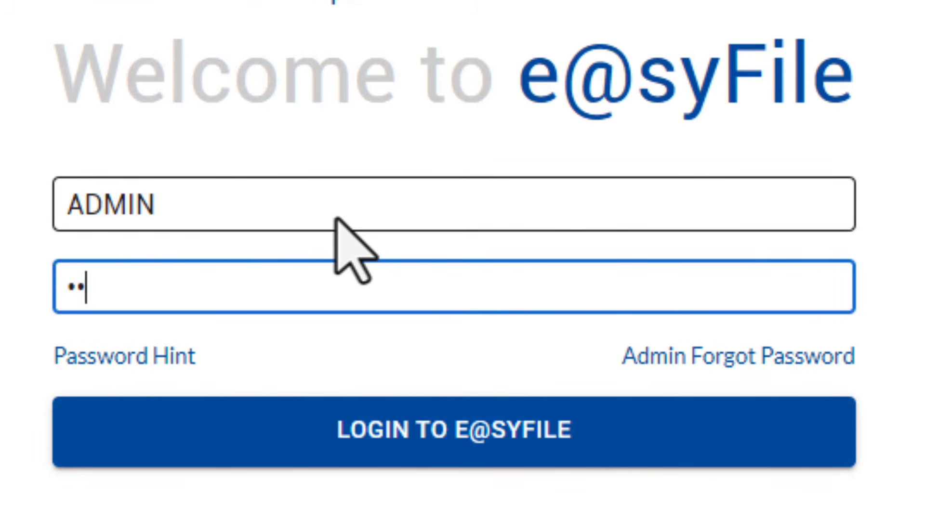
text(••)
click(399, 458)
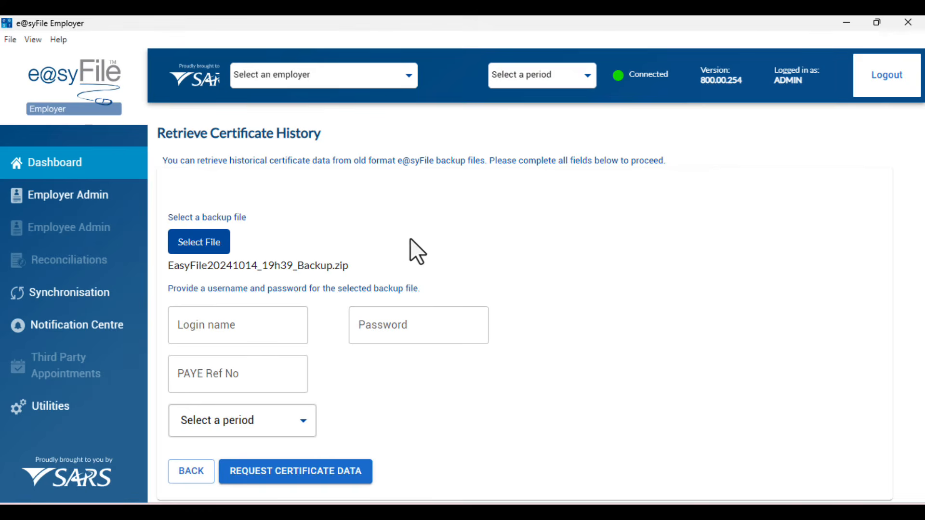
click(89, 198)
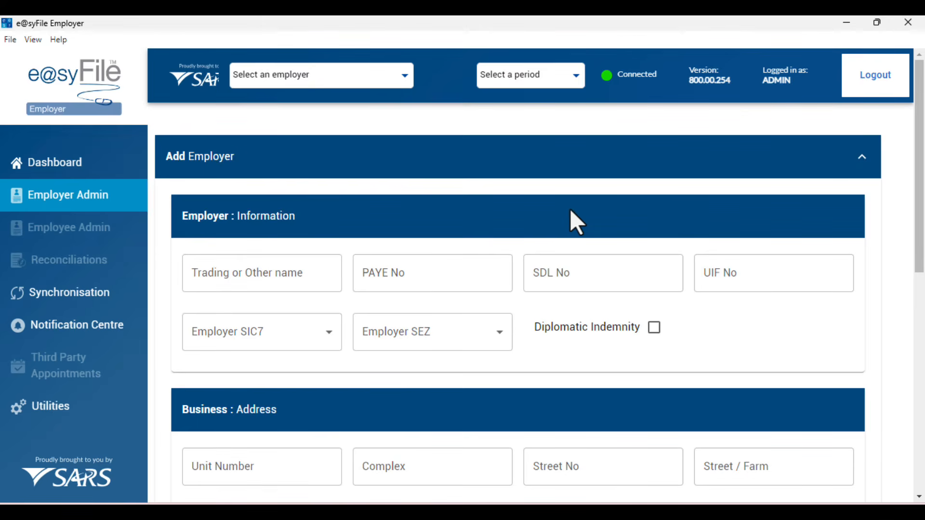
- Fill in the contact person's first name, surname and e-mail, with position DIRECTOR
scroll(446, 322, down, 10)
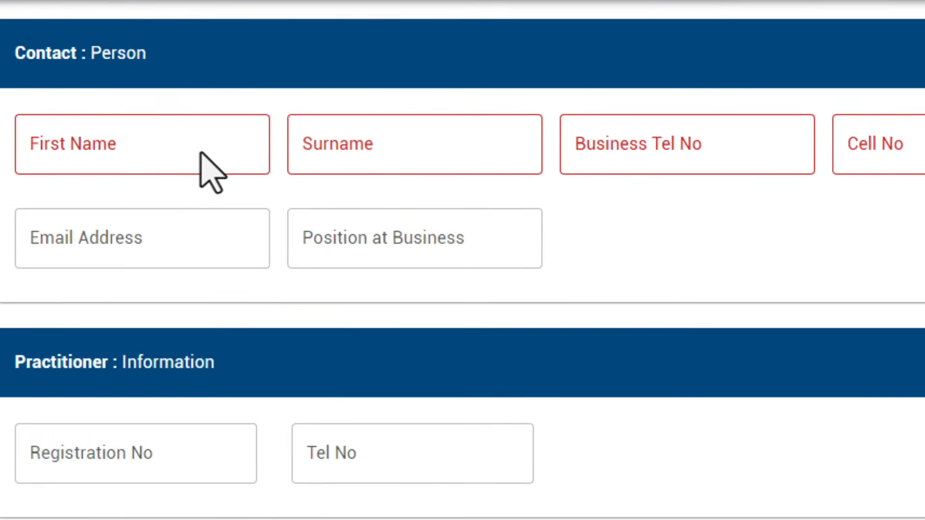
click(200, 154)
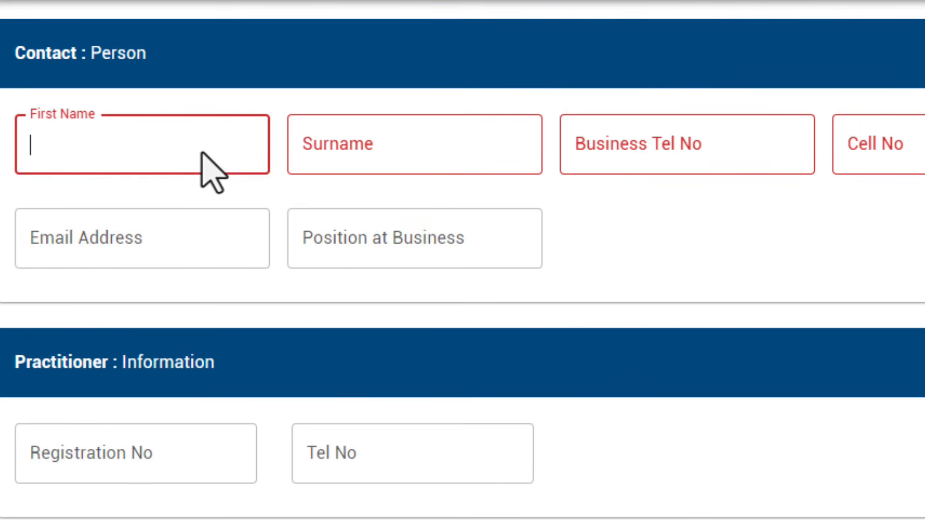
text(HENK)
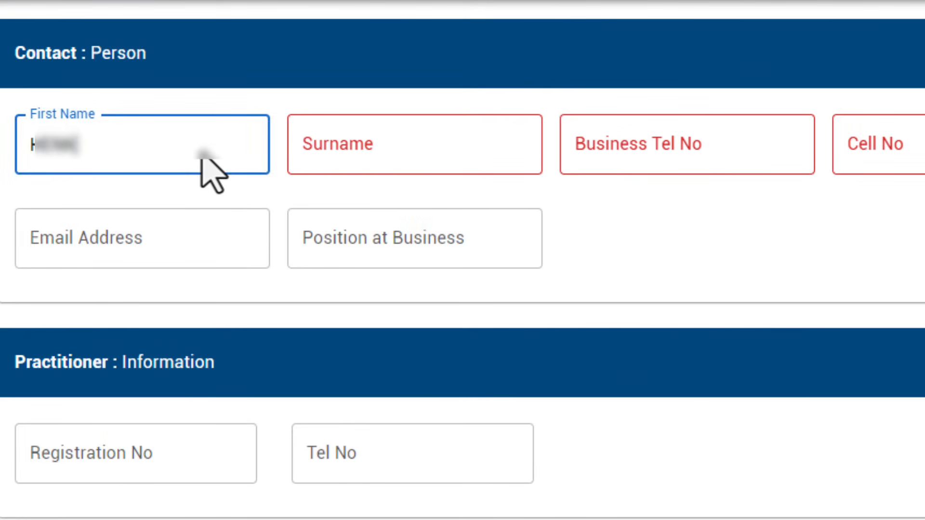
key(Tab)
text([blurred])
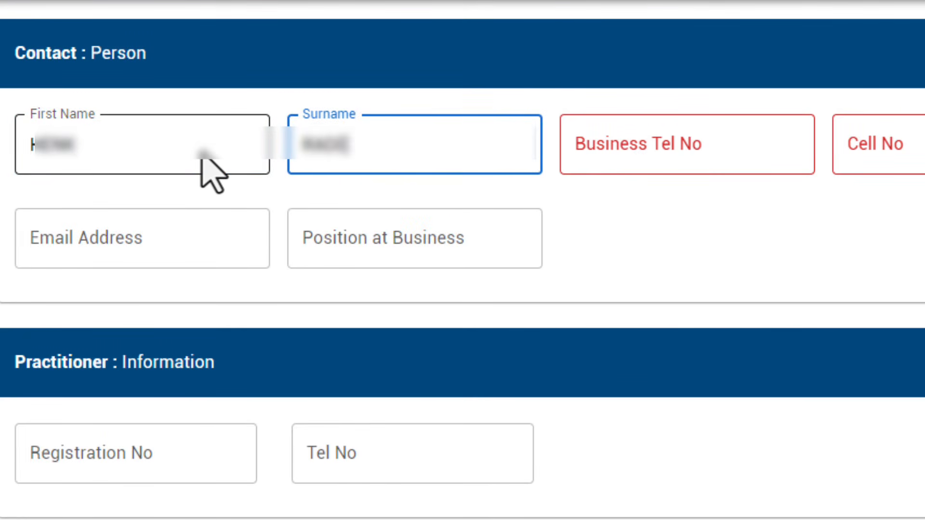
text([blurred])
key(Tab)
text([blurred])
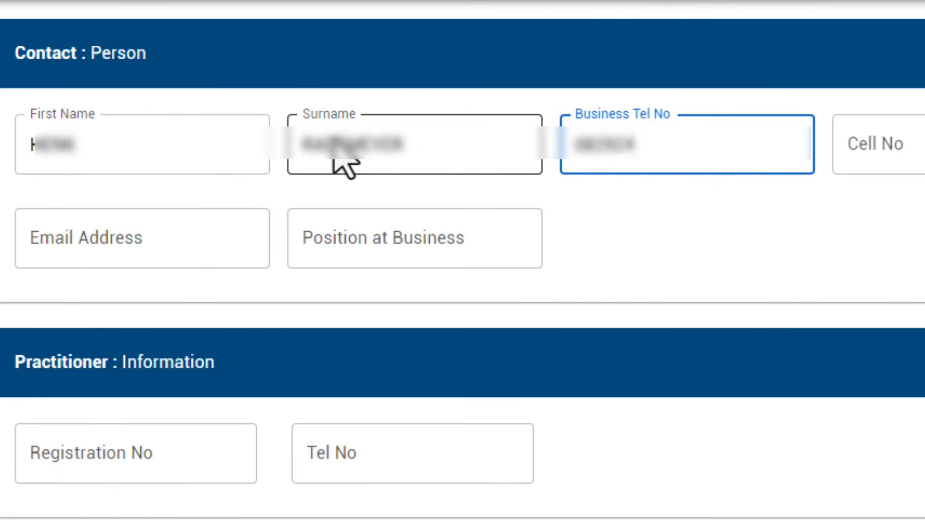
click(234, 261)
text([blurred])
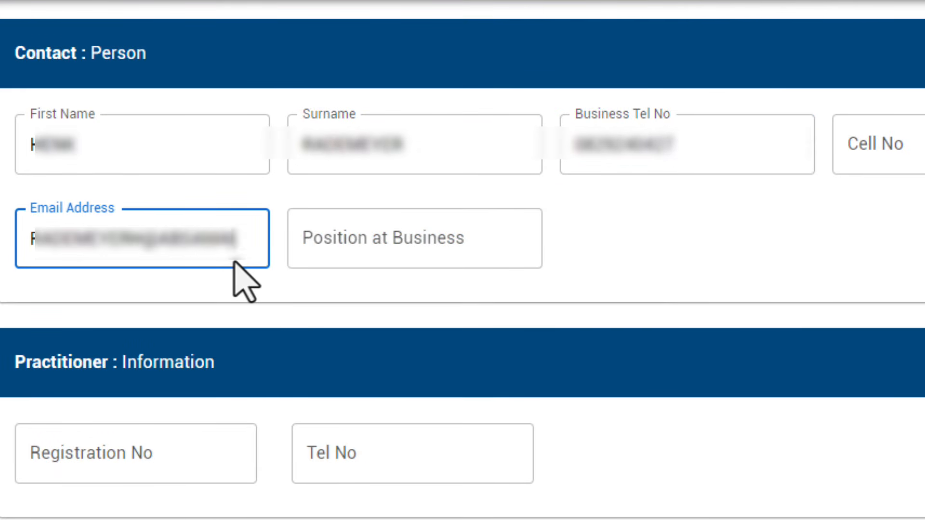
click(313, 240)
text(DIRECTOR)
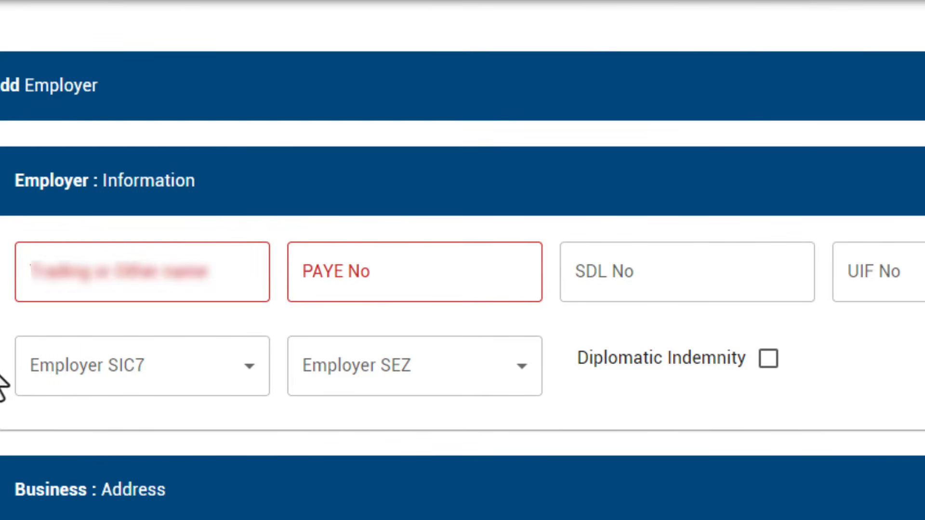
- Enter the employer's trading name and PAYE number, and set SIC7 industry code 43220
click(174, 271)
text([blurred])
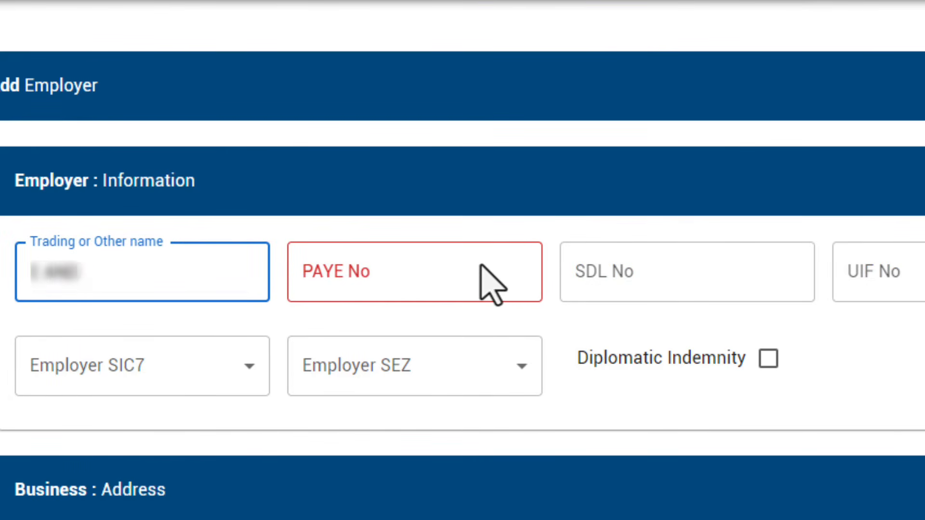
text( GROUP (PTY))
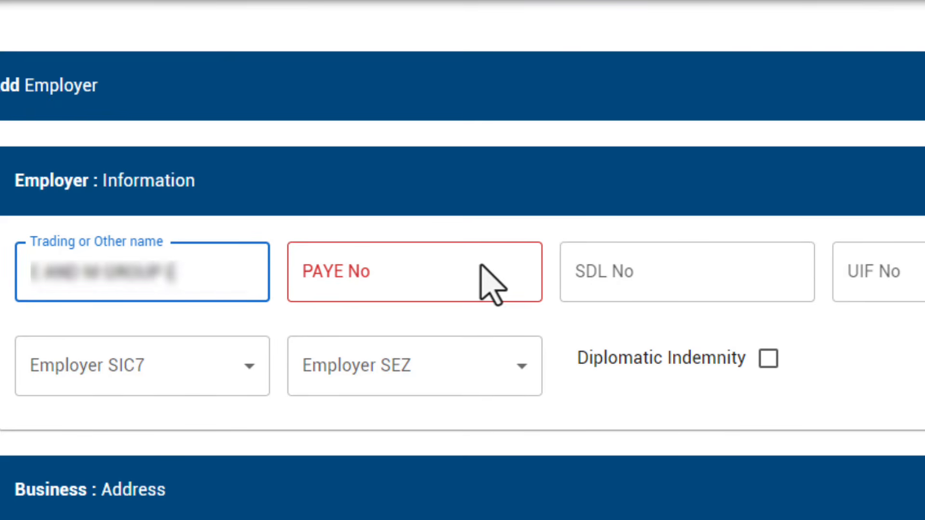
text( LTD)
click(455, 266)
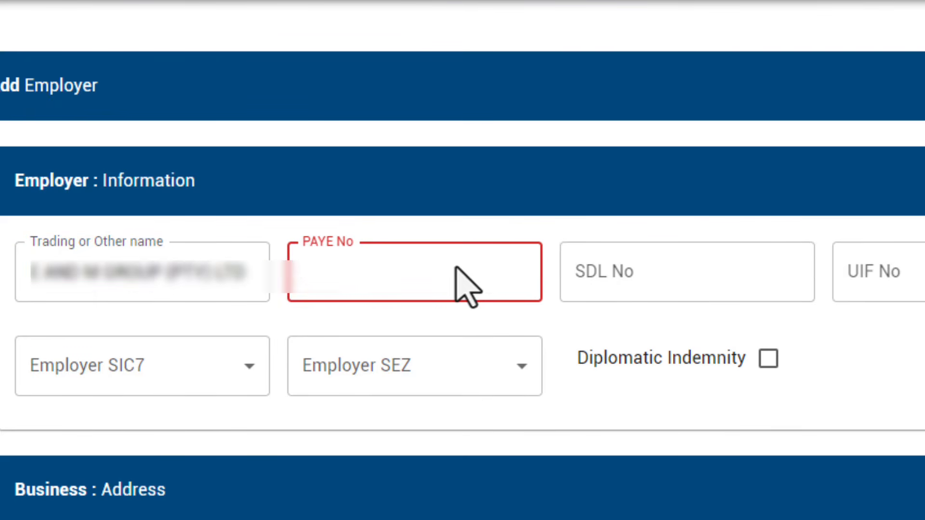
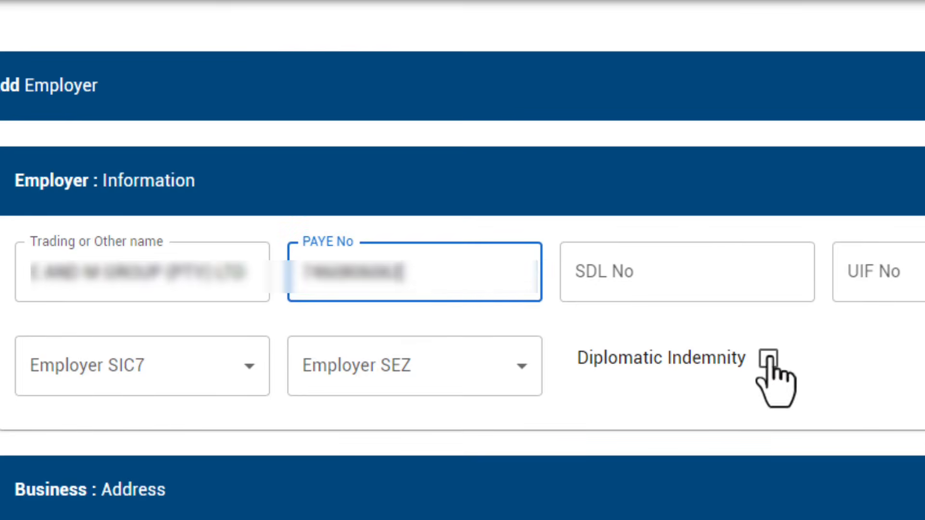
key(Tab)
click(257, 260)
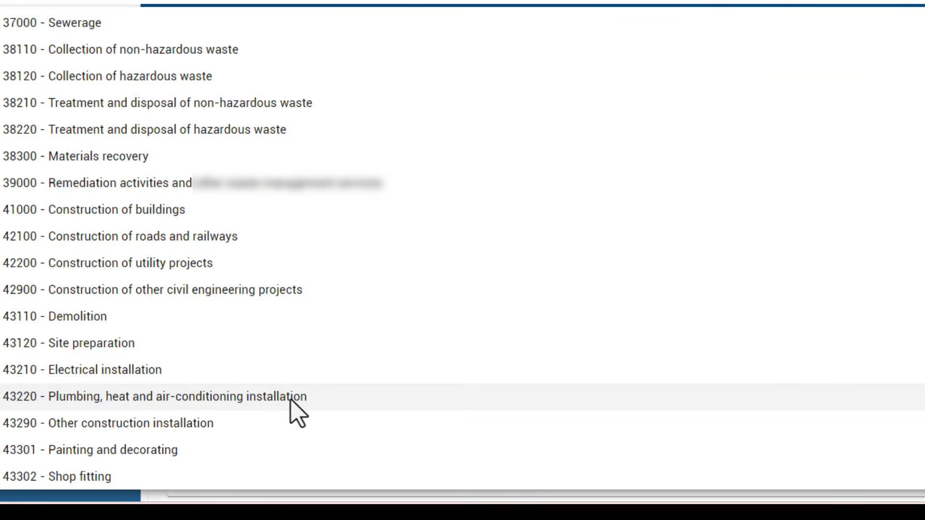
click(291, 400)
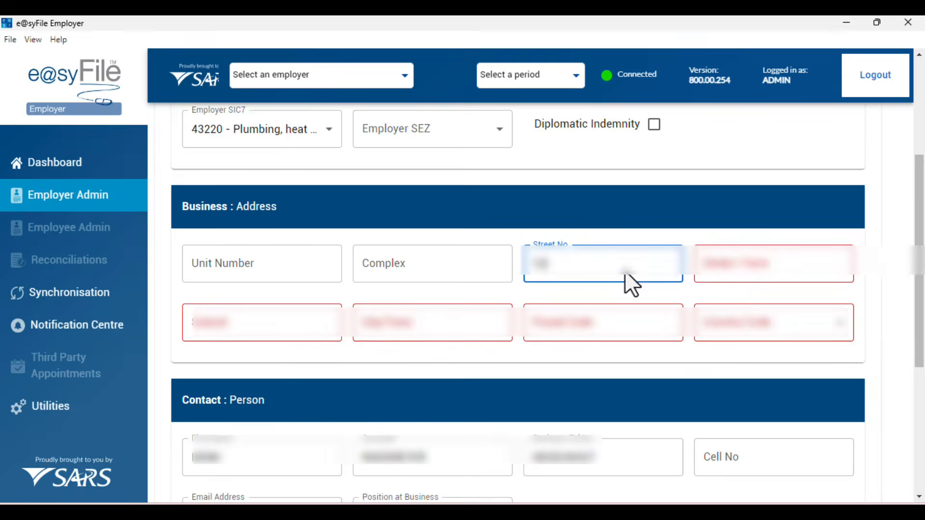
- Enter the business street, suburb, city and postal code, set country SOUTH AFRICA, and add the employer
click(758, 270)
text(Smith Street)
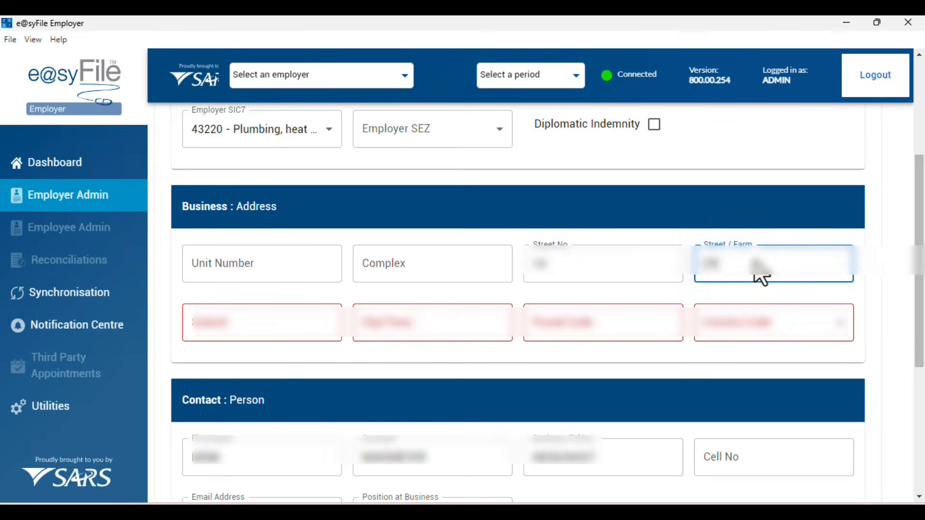
key(Tab)
text(BARDENE)
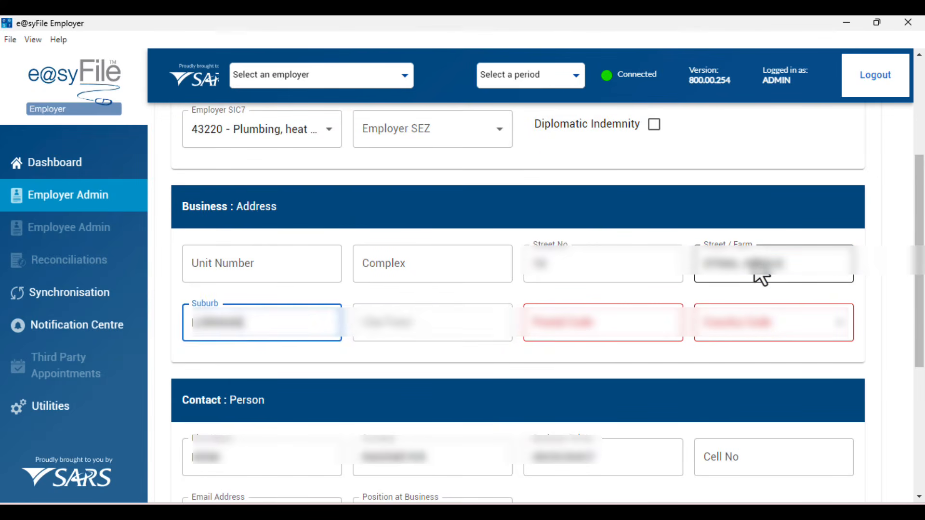
key(Tab)
text(BOKSBURG)
key(Tab)
text(6070)
click(785, 332)
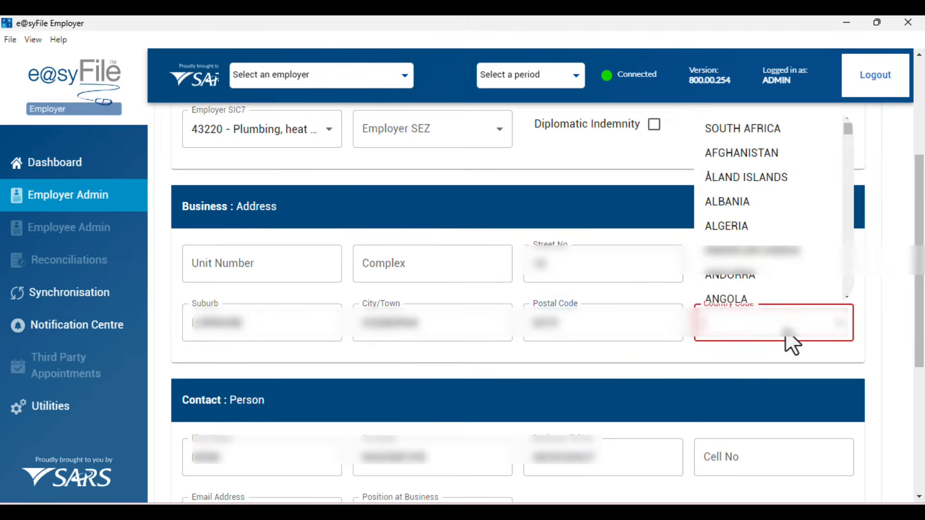
click(765, 129)
scroll(738, 373, down, 5)
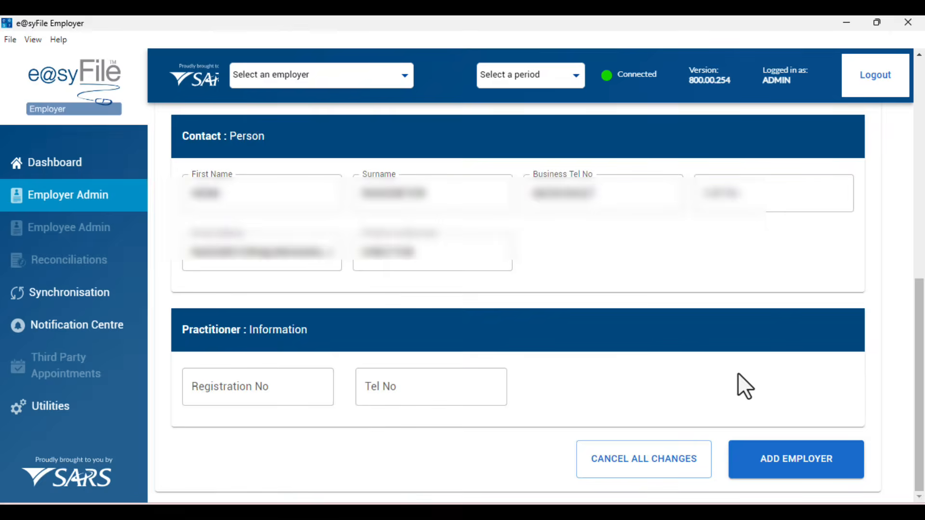
click(778, 450)
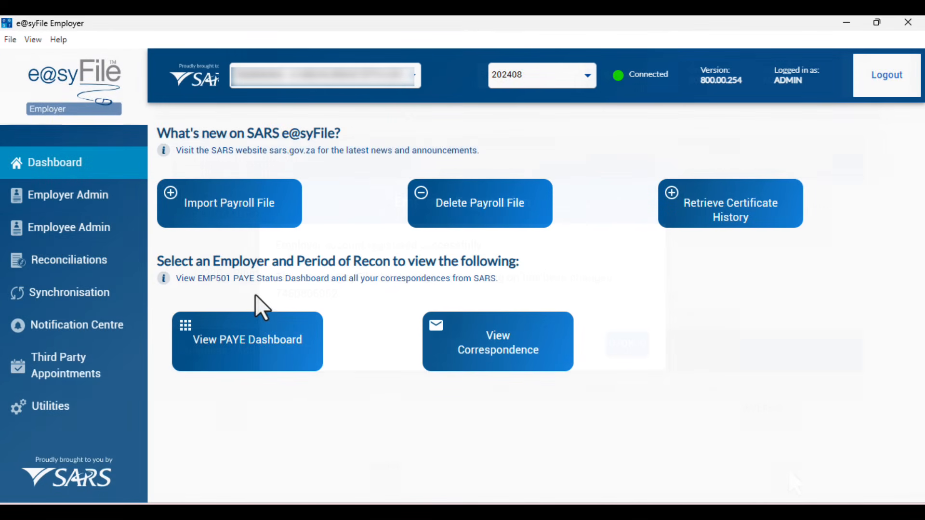
- Accept the SARS data for the EMP501 reconciliation, authorising with the eFiling password
click(90, 267)
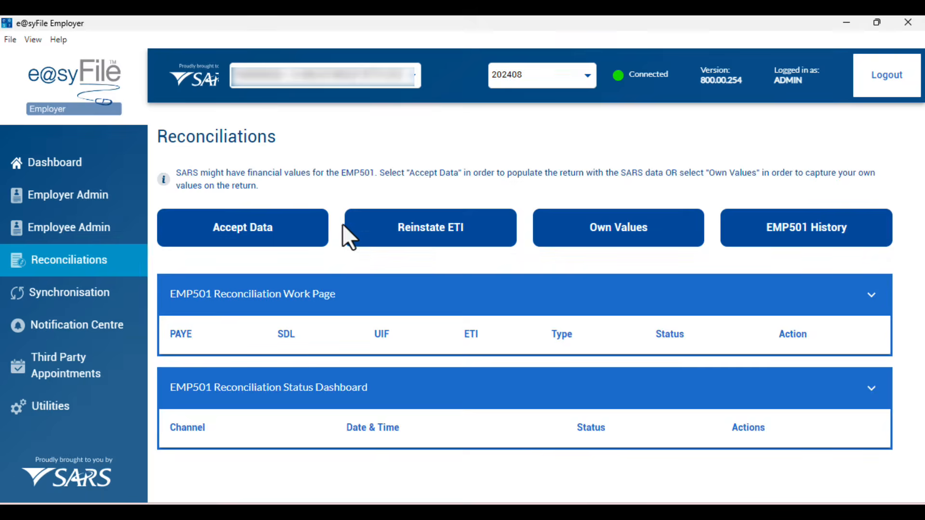
click(281, 222)
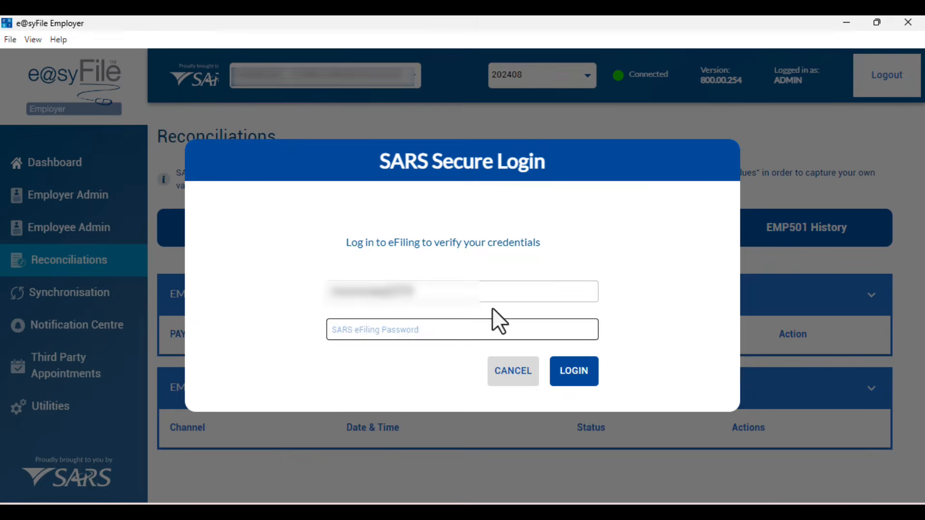
click(492, 330)
text(••••••••••••)
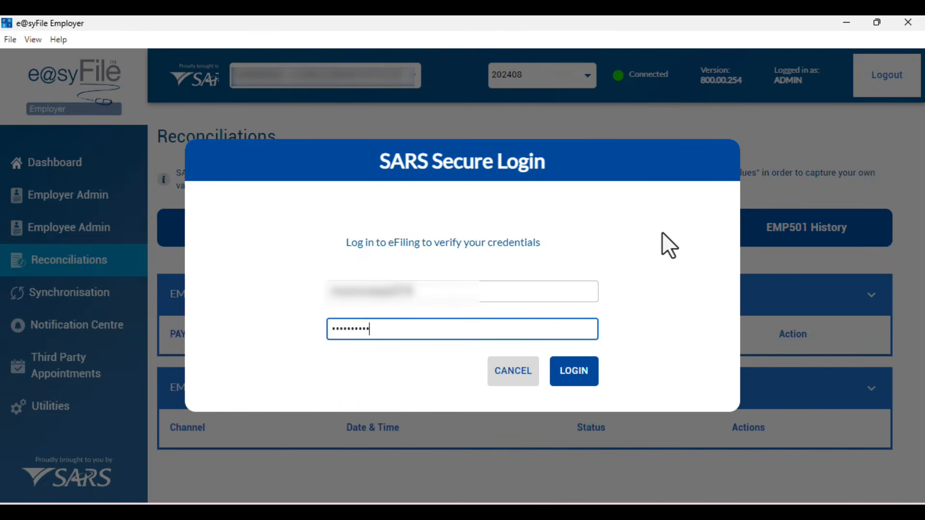
click(572, 368)
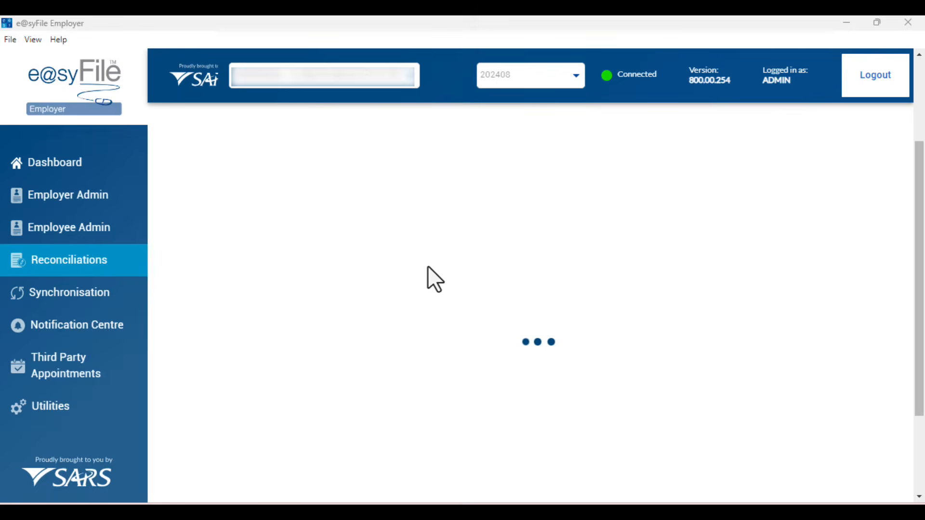
- Expand Financial Particulars and scroll through the amounts, confirming all are 0.00
scroll(665, 311, down, 4)
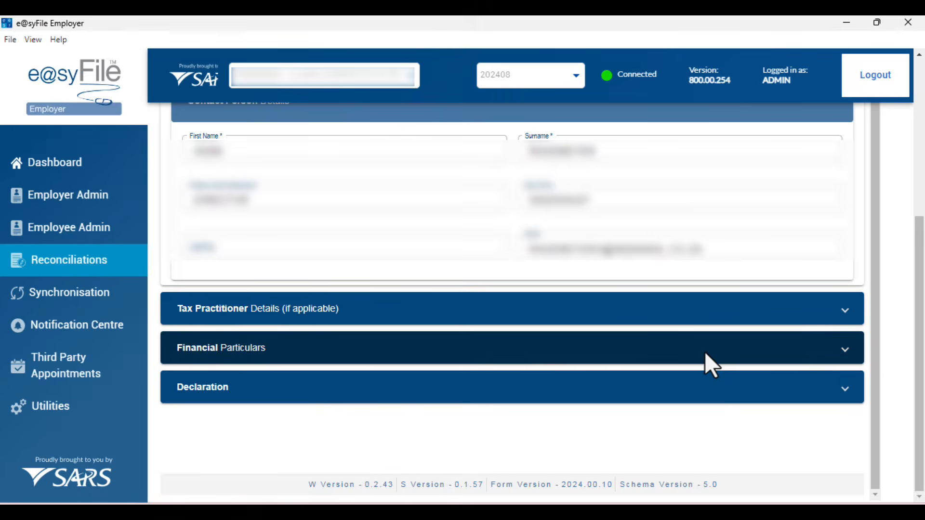
click(705, 354)
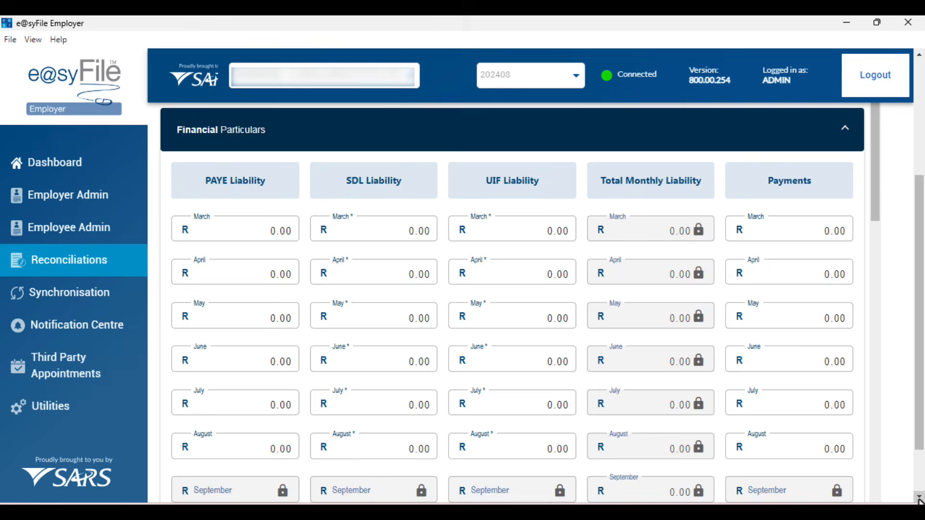
click(919, 497)
click(919, 497)
click(919, 498)
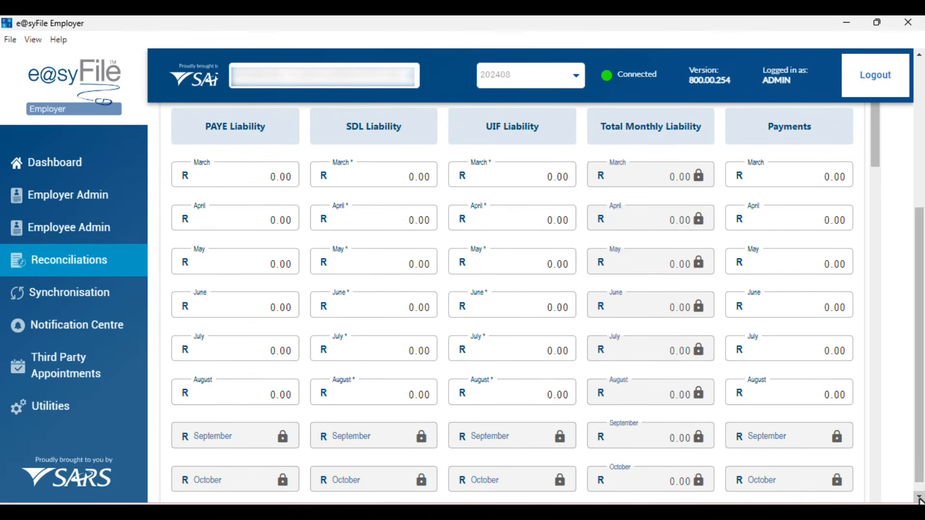
click(877, 498)
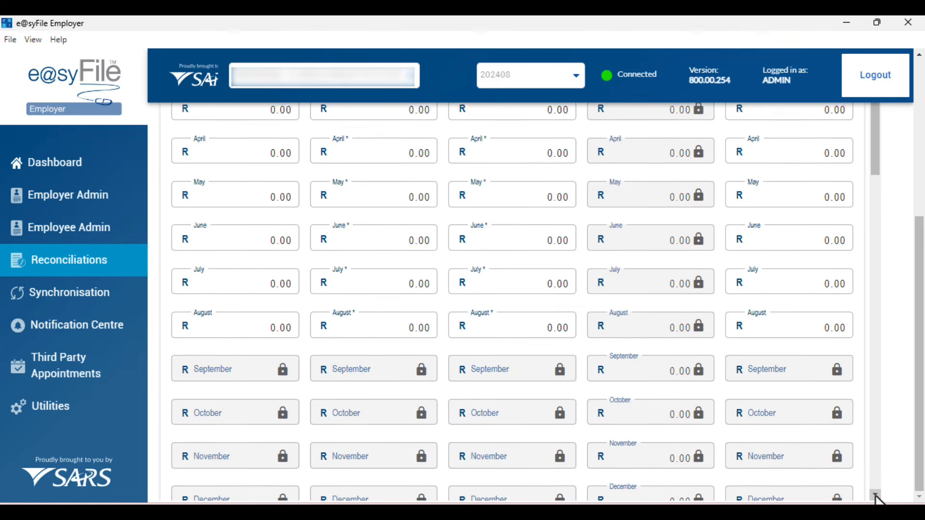
click(877, 497)
click(876, 497)
click(876, 496)
click(876, 497)
click(877, 496)
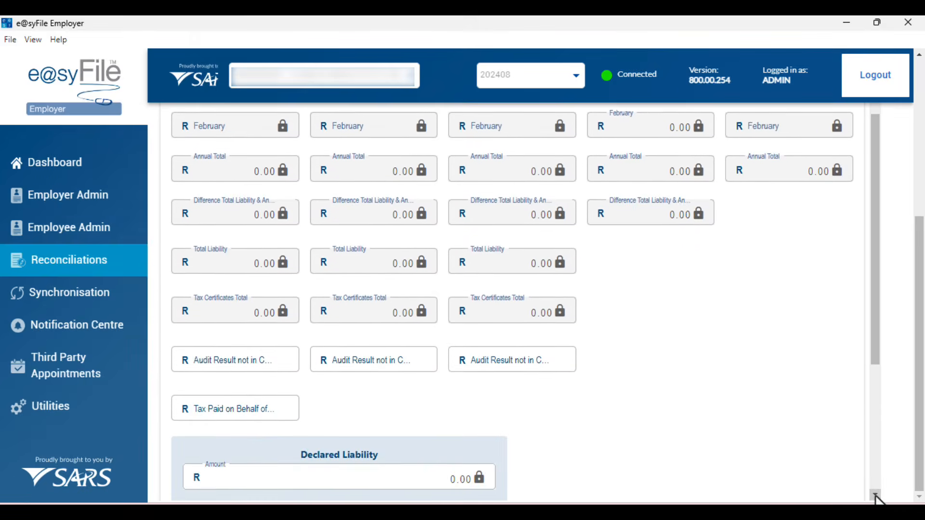
click(876, 496)
click(876, 496)
click(877, 496)
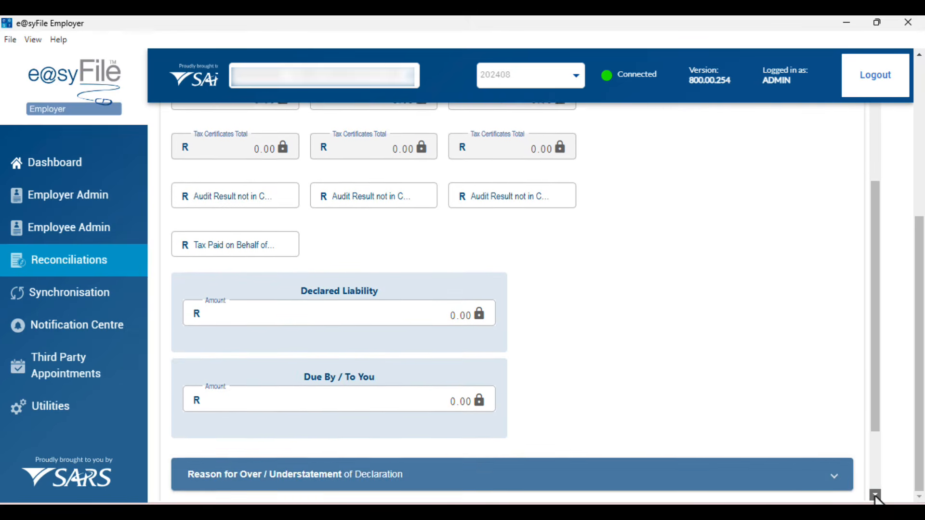
click(876, 497)
click(877, 497)
drag(875, 423, 844, 128)
scroll(844, 126, up, 10)
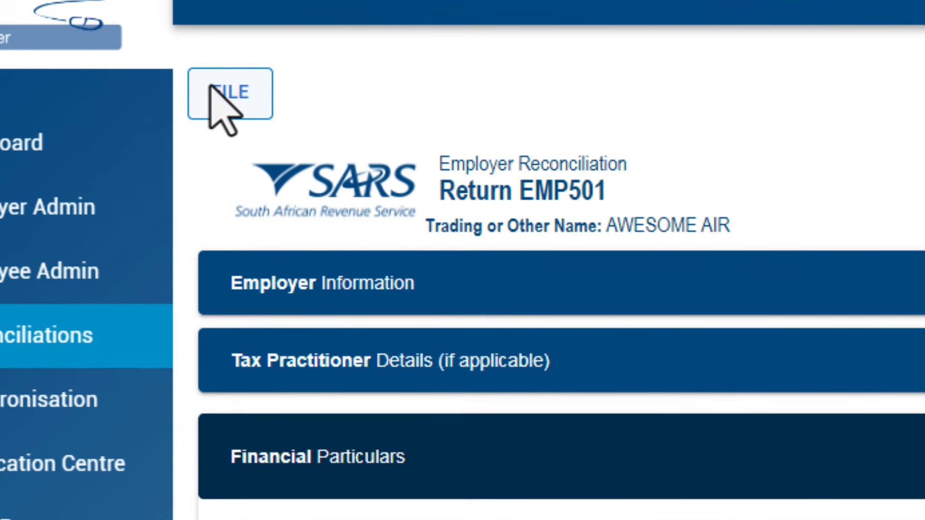
- Use File and Close on the EMP501 return so it lists as Ready To File with R 0.00
click(210, 86)
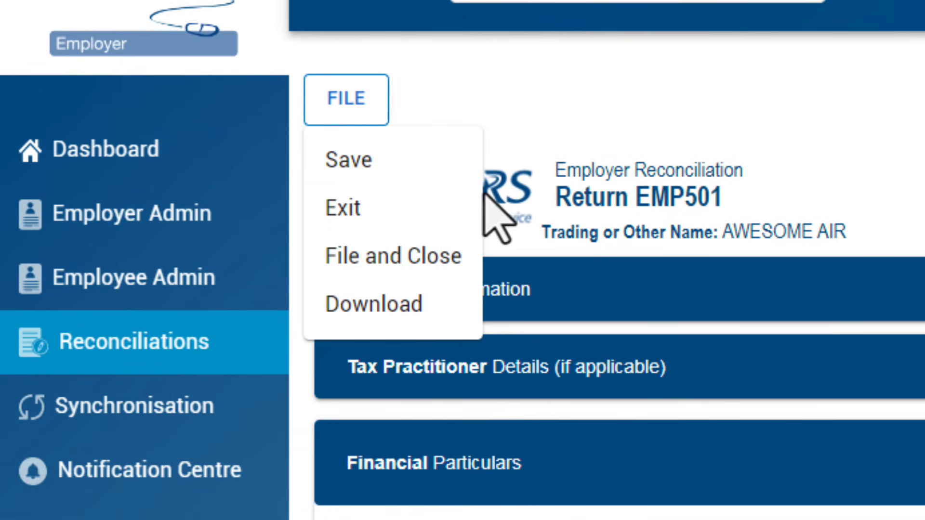
click(436, 256)
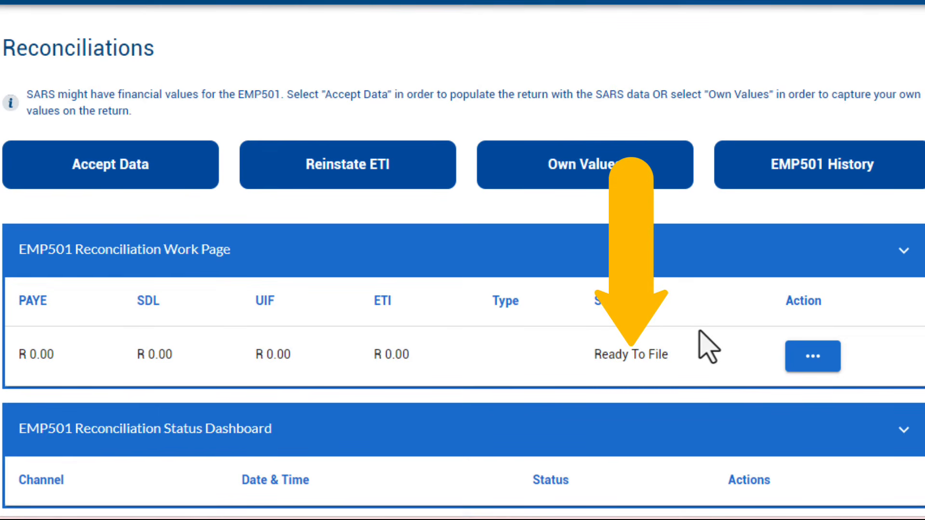
scroll(699, 330, down, 1)
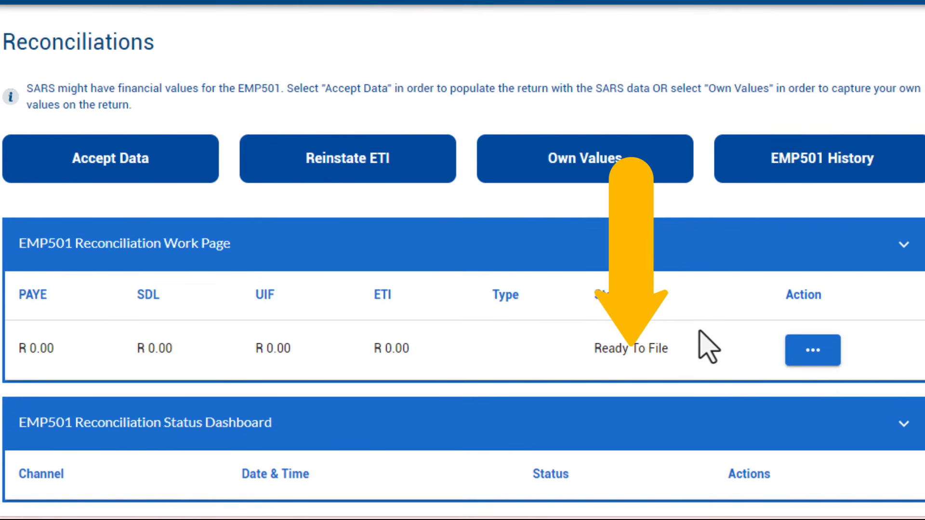
- Submit the EMP501 reconciliation to SARS via eFiling login and acknowledge the success message
click(812, 350)
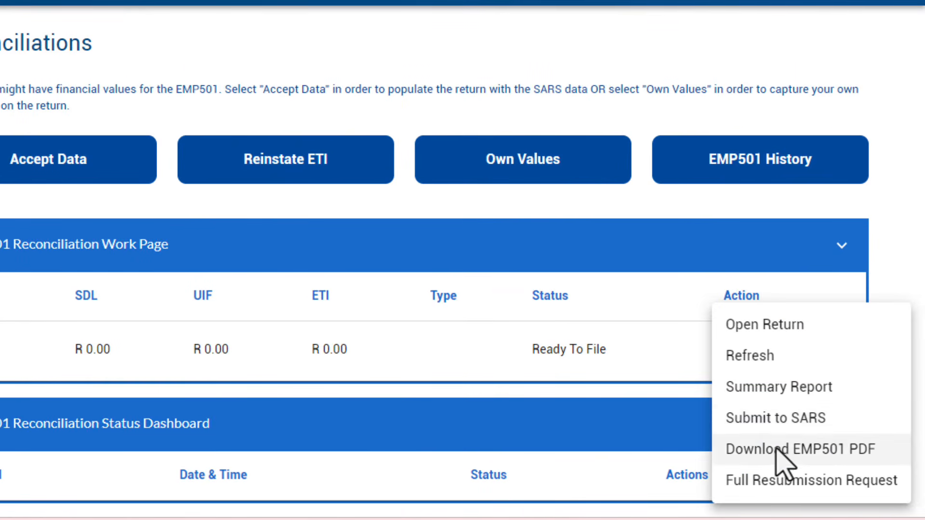
click(771, 418)
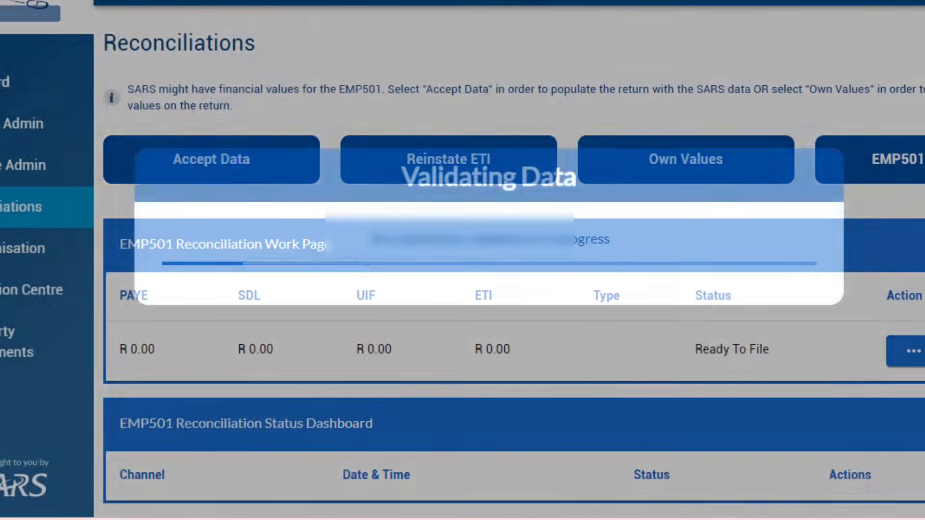
click(493, 284)
text(••••••••••••)
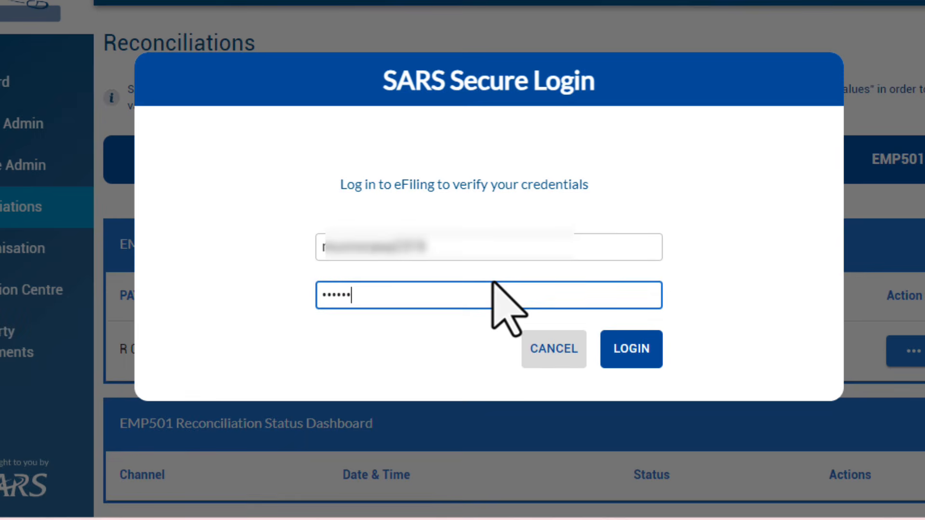
click(644, 341)
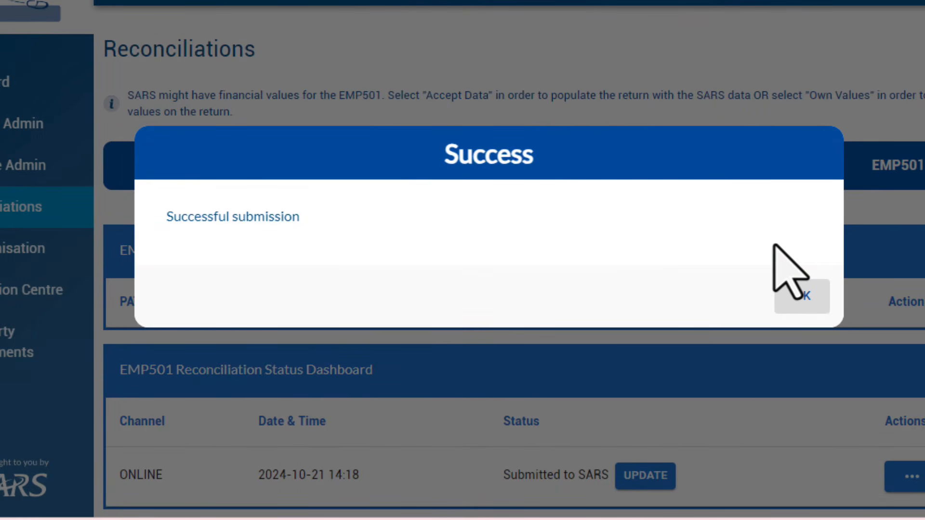
click(803, 296)
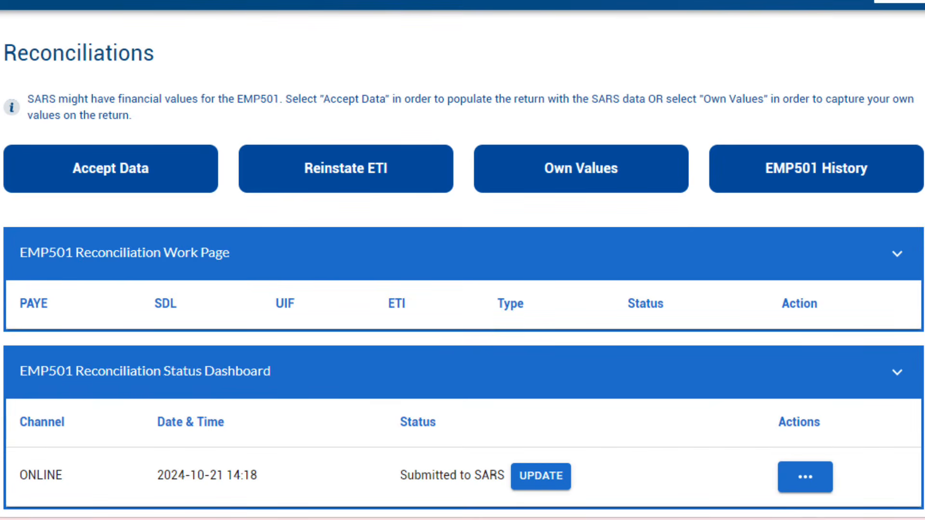
- Back up the database from Utilities, saving EasyFile20241021_15h06_Backup.zip
scroll(463, 270, down, 1)
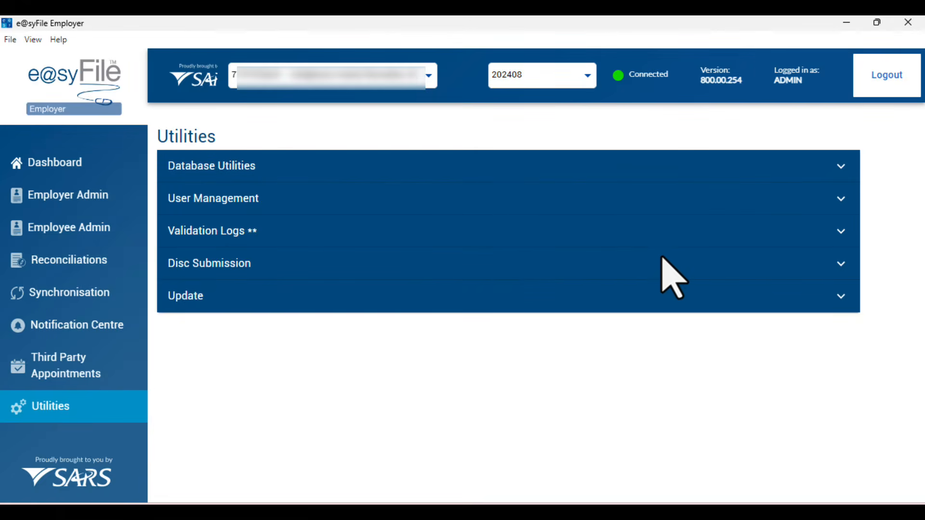
click(843, 166)
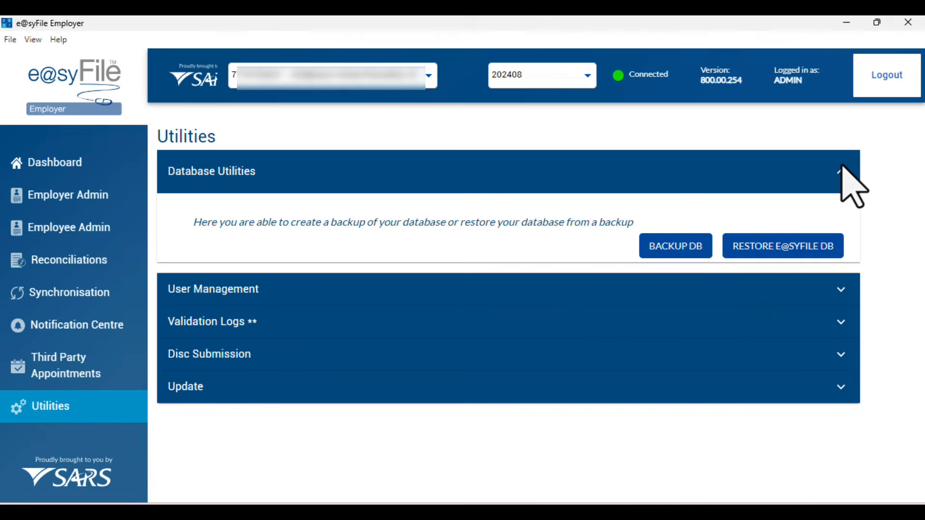
click(668, 250)
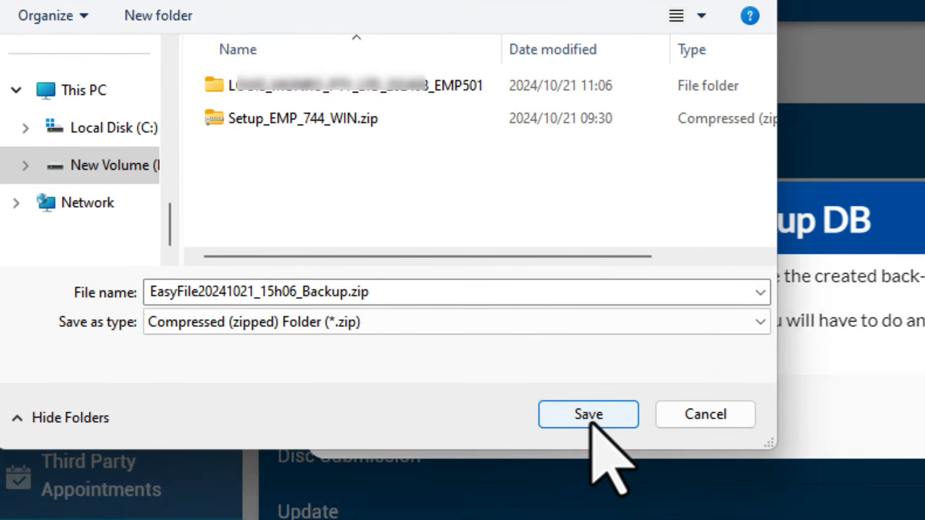
click(532, 416)
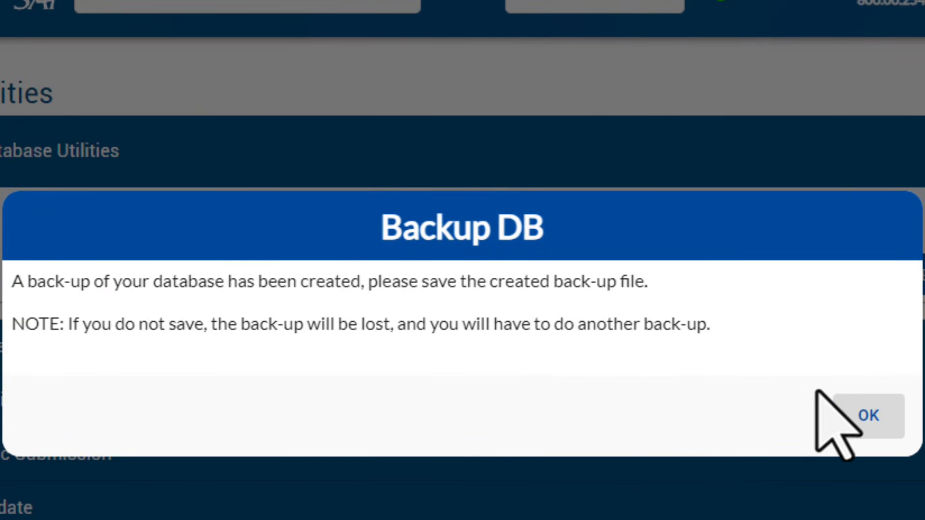
click(869, 415)
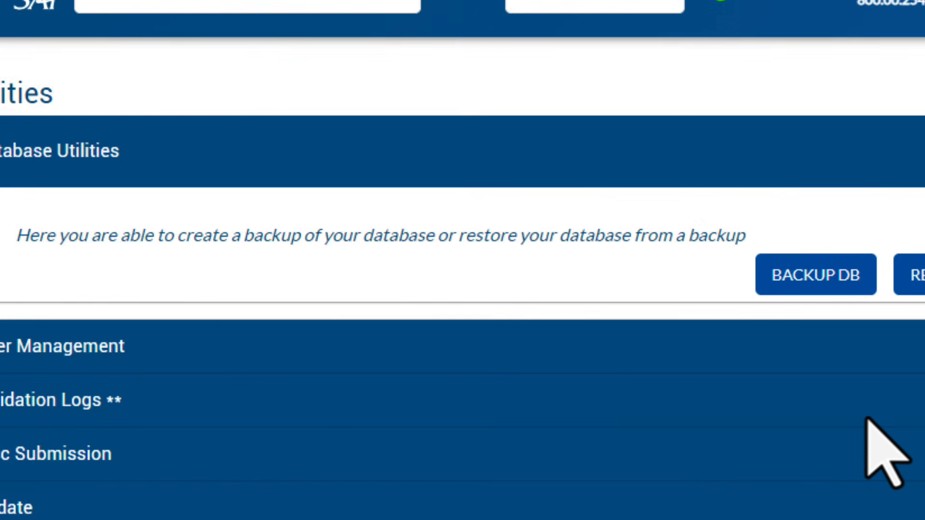